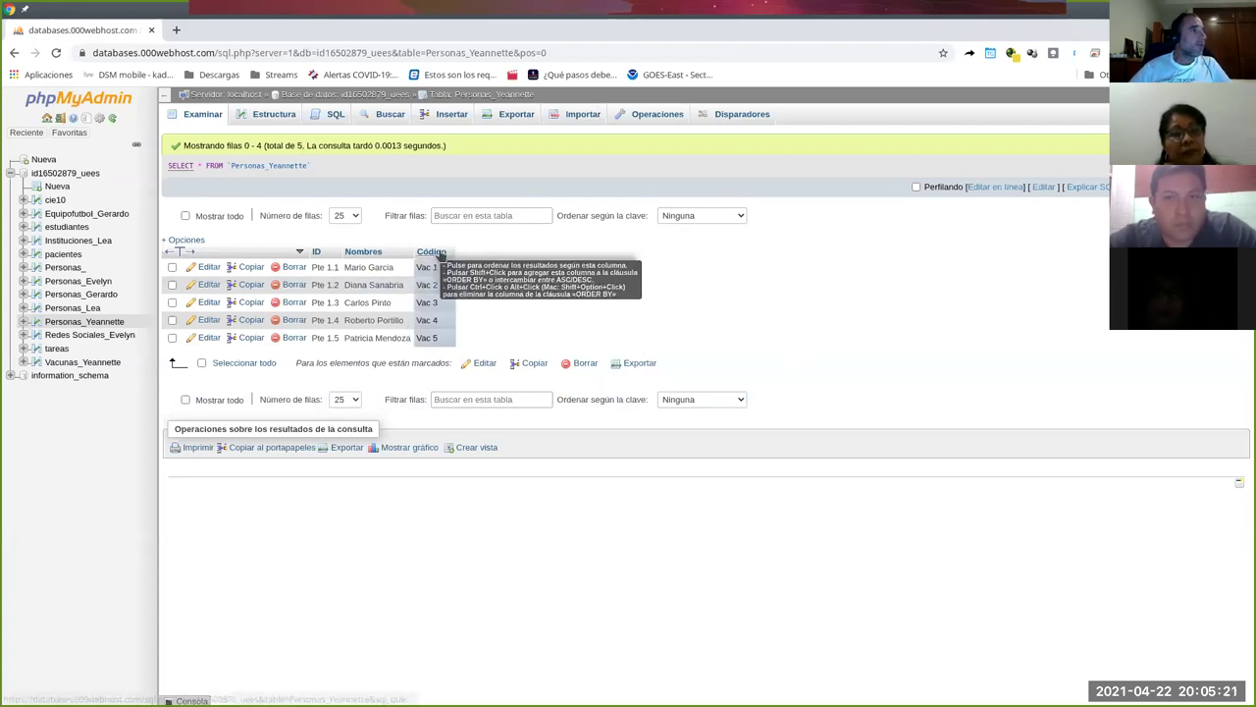
Open Vacunas_Yeannette in a new browser tab from its sidebar link menu.
{"action": "right_click", "coordinate": [90, 364]}
{"action": "left_click", "coordinate": [181, 372]}
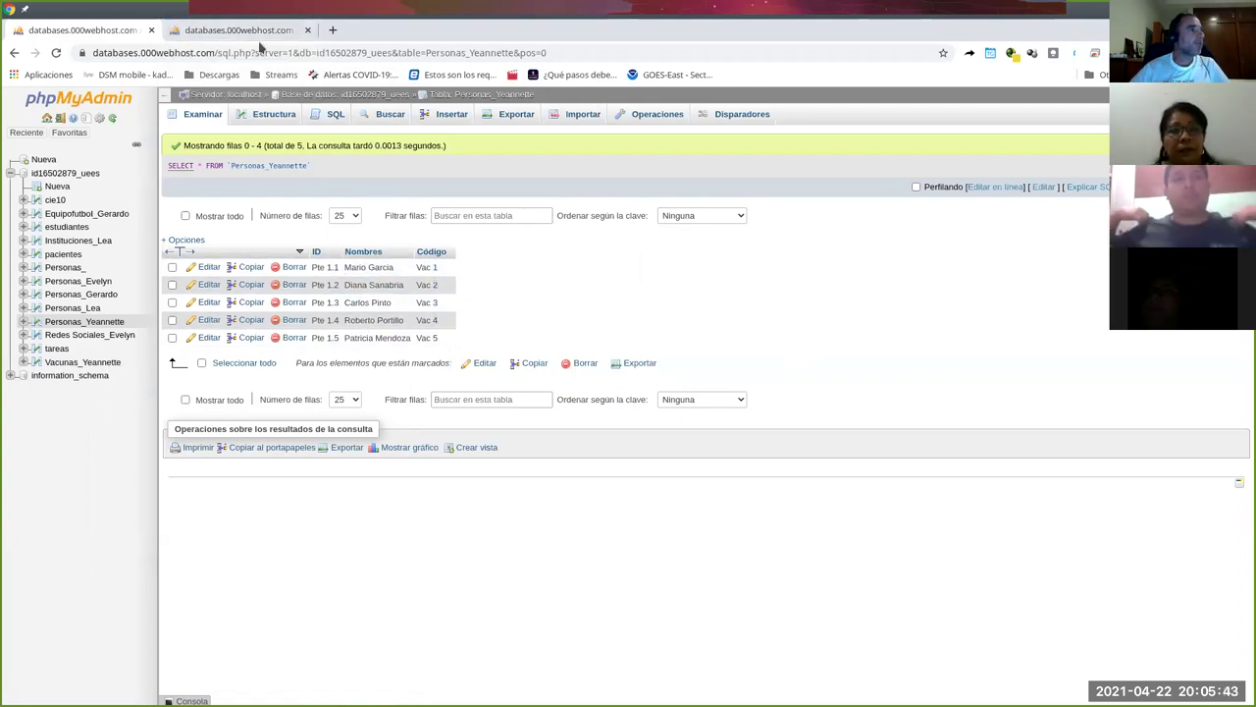
In the Vacunas_Yeannette tab, change the first two Código values to Vac 5 and Vac 2.
{"action": "left_click", "coordinate": [245, 29]}
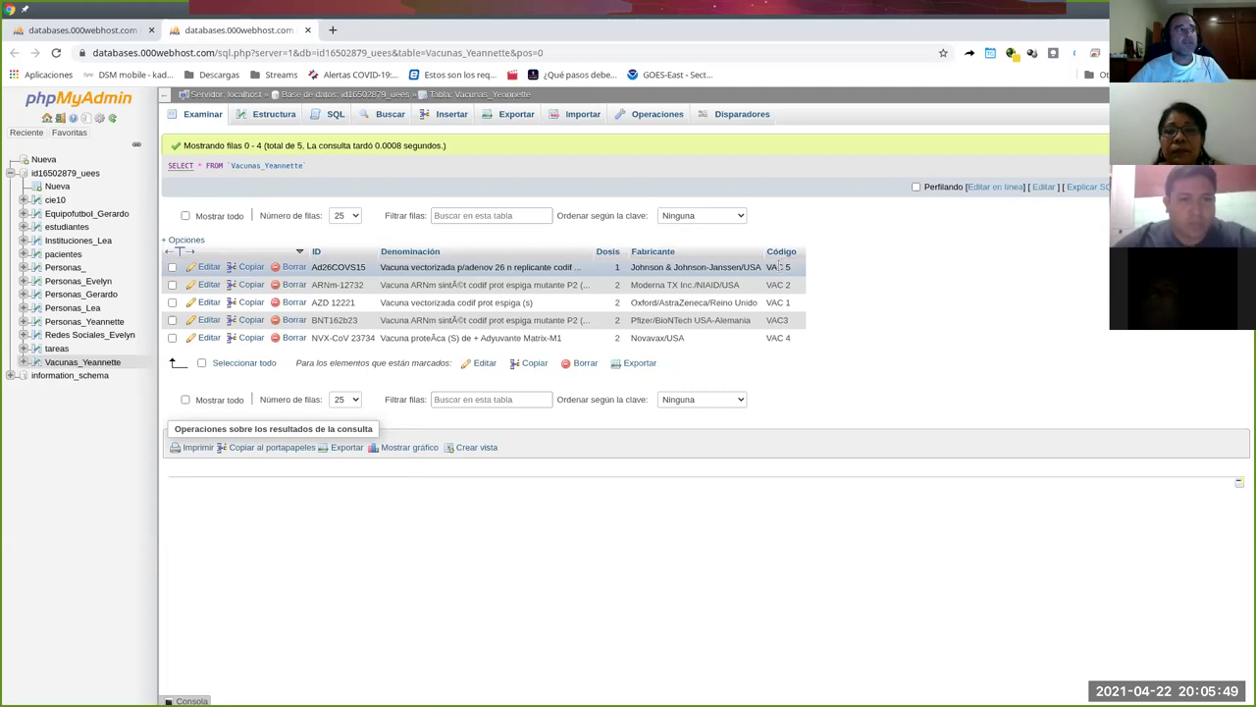
{"action": "double_click", "coordinate": [778, 267]}
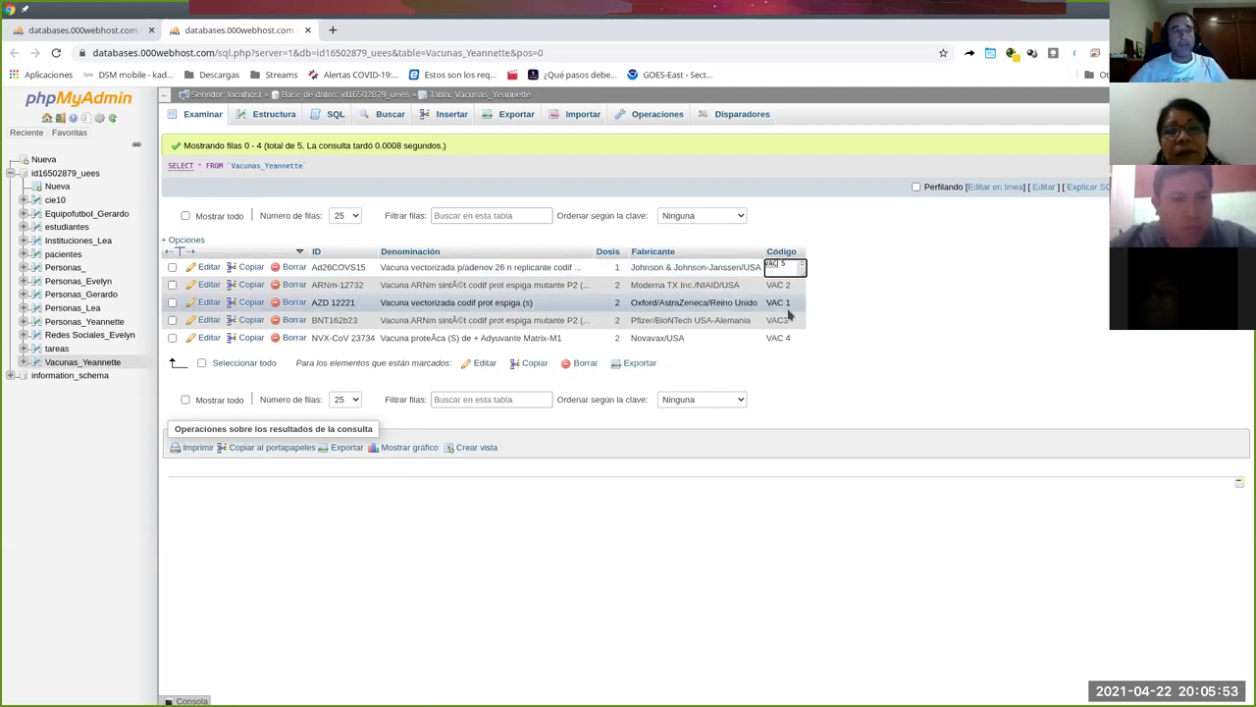
{"action": "key", "text": "BackSpace"}
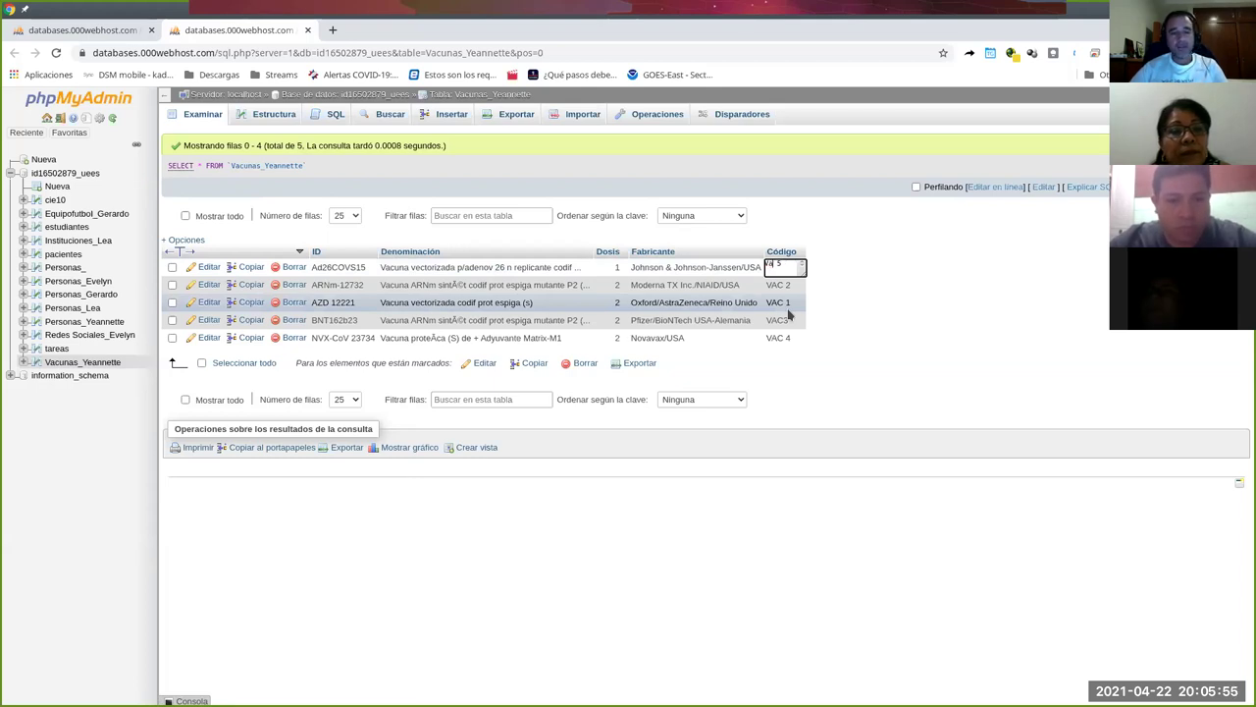
{"action": "type", "text": "c"}
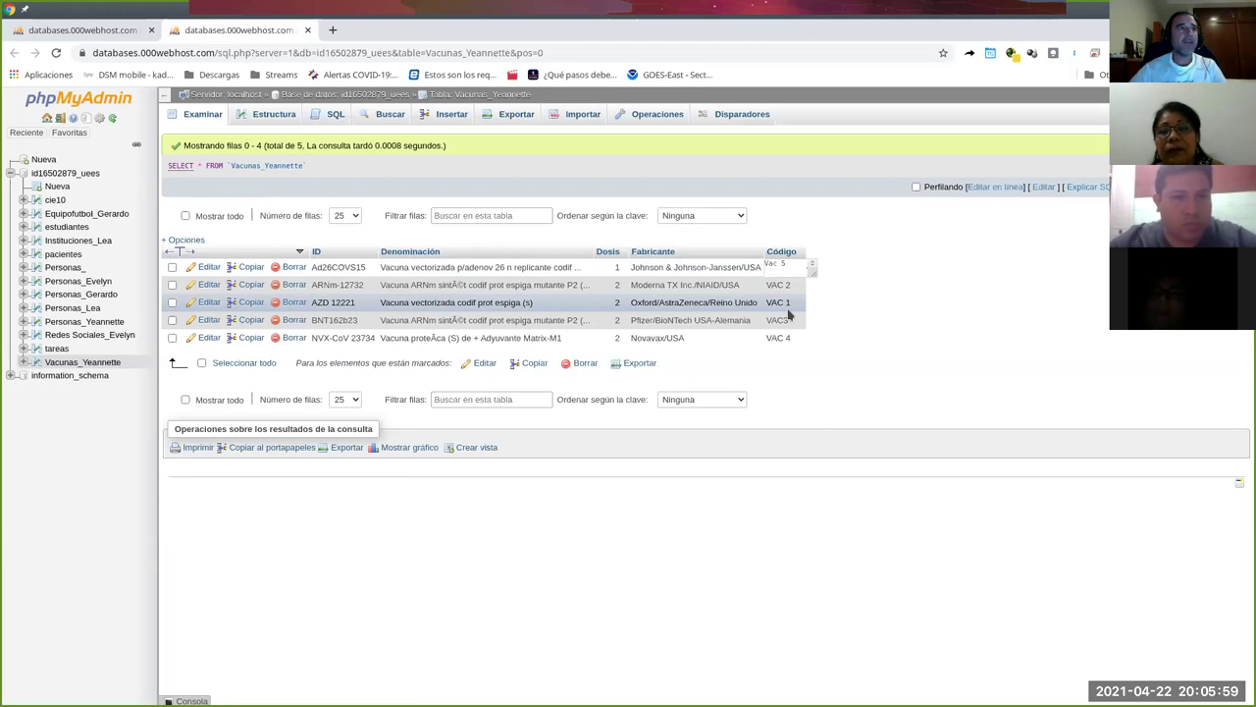
{"action": "left_click", "coordinate": [781, 285]}
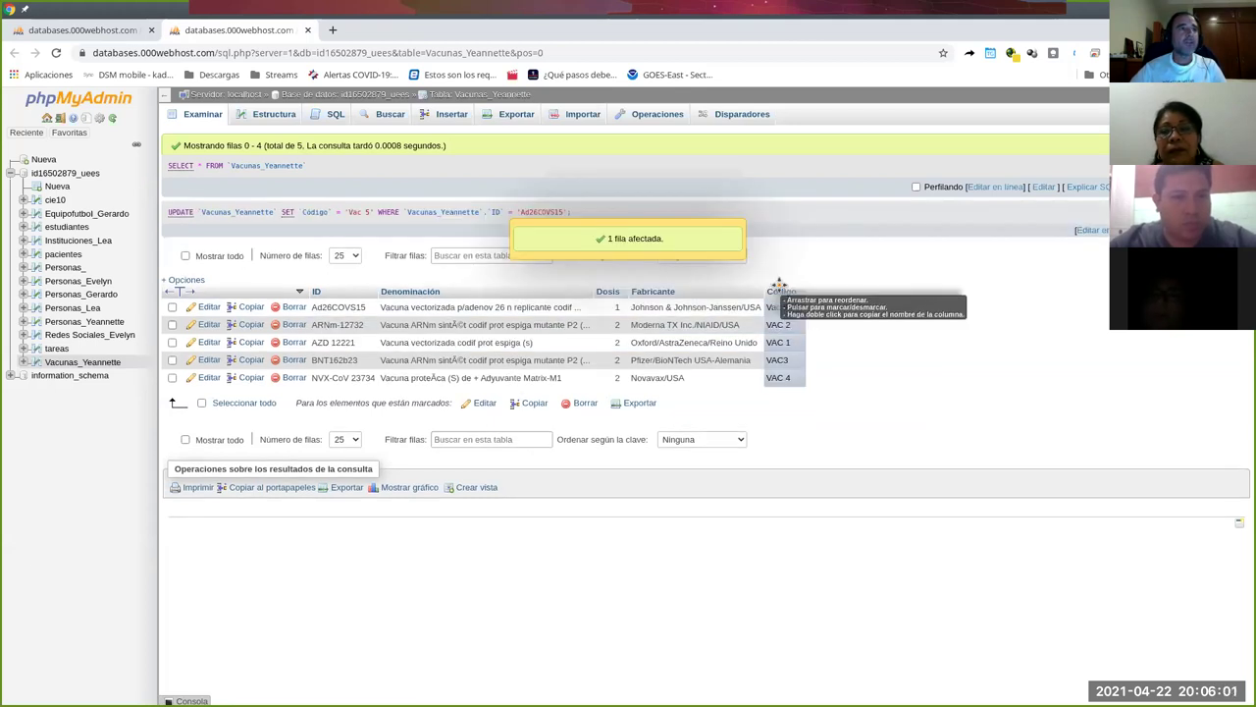
{"action": "right_click", "coordinate": [780, 307]}
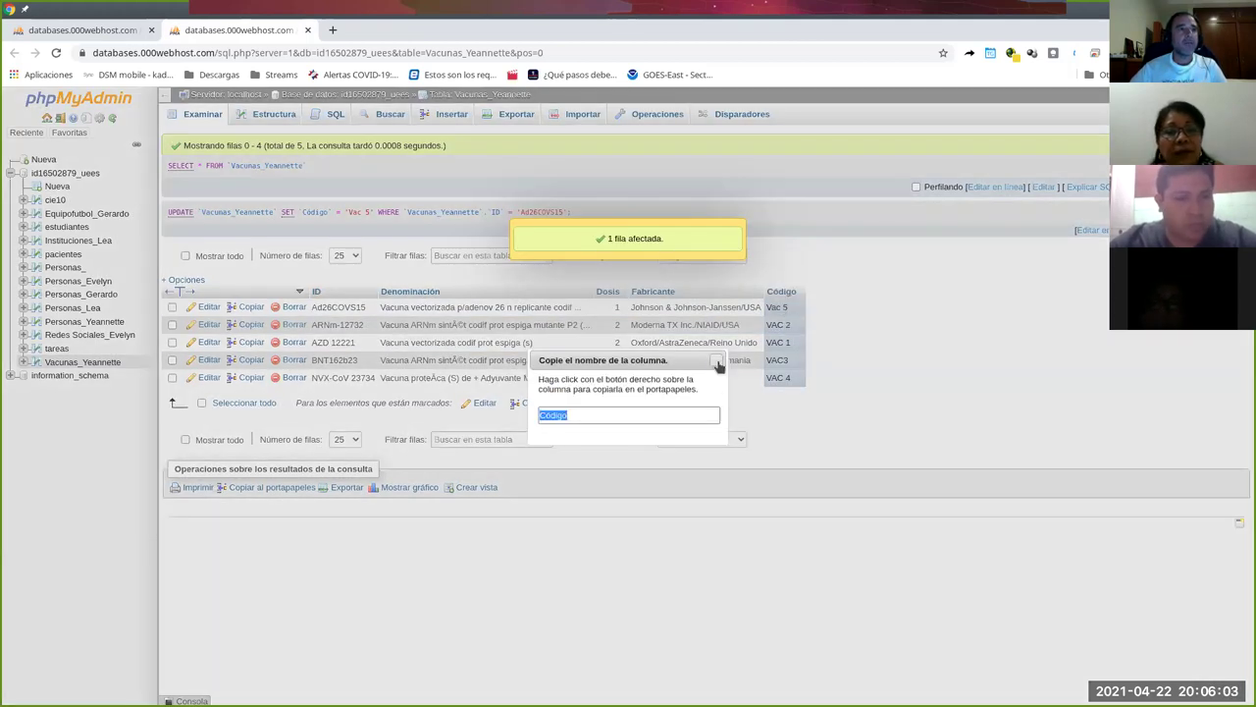
{"action": "left_click", "coordinate": [718, 361]}
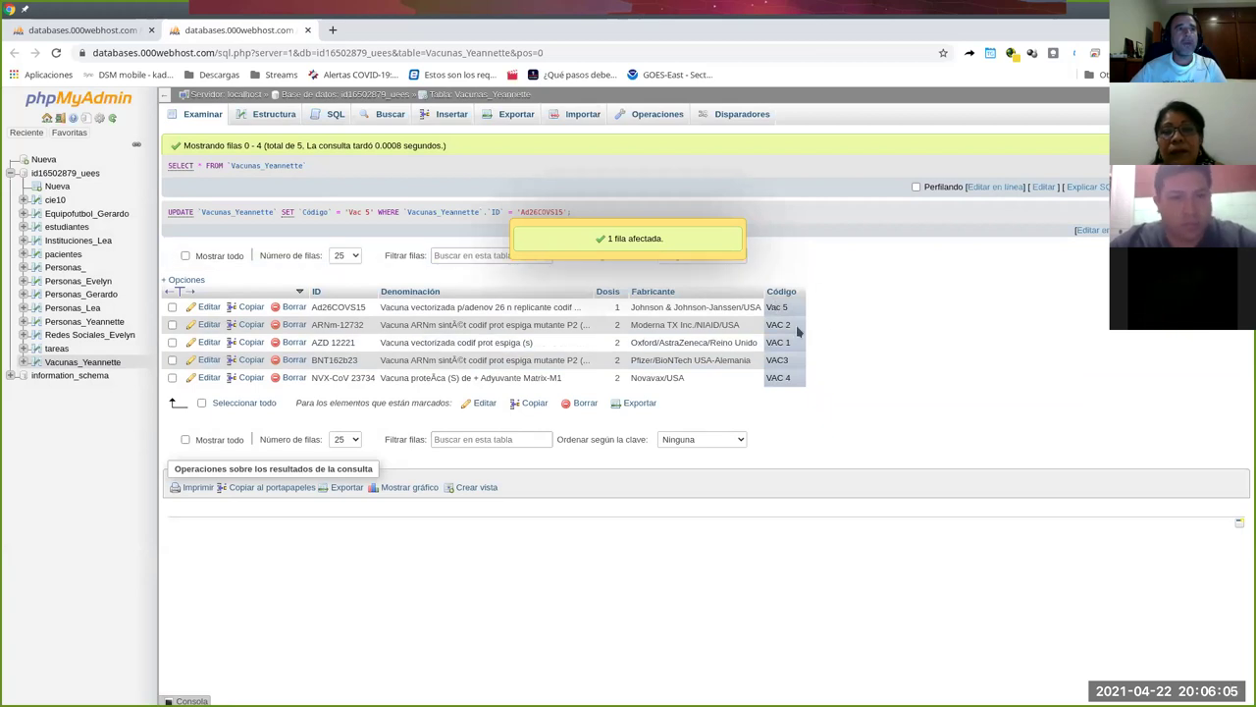
{"action": "double_click", "coordinate": [779, 324]}
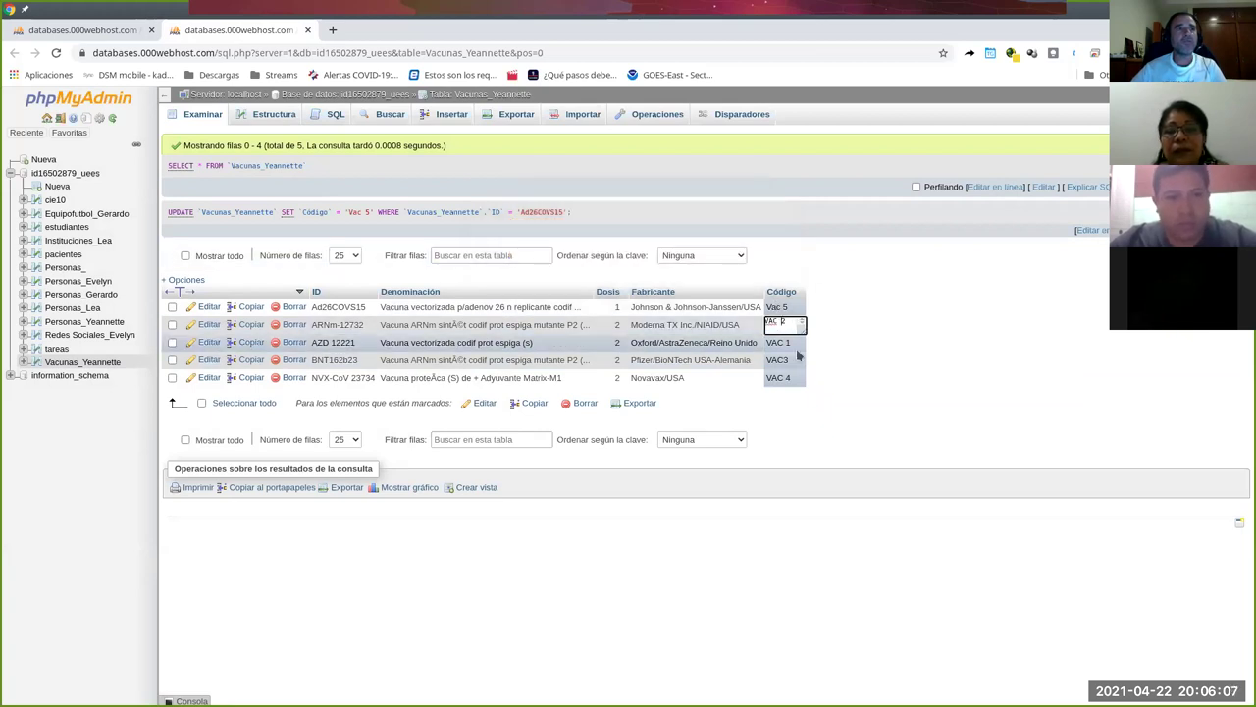
{"action": "key", "text": "BackSpace"}
{"action": "key", "text": "BackSpace"}
{"action": "type", "text": "ac"}
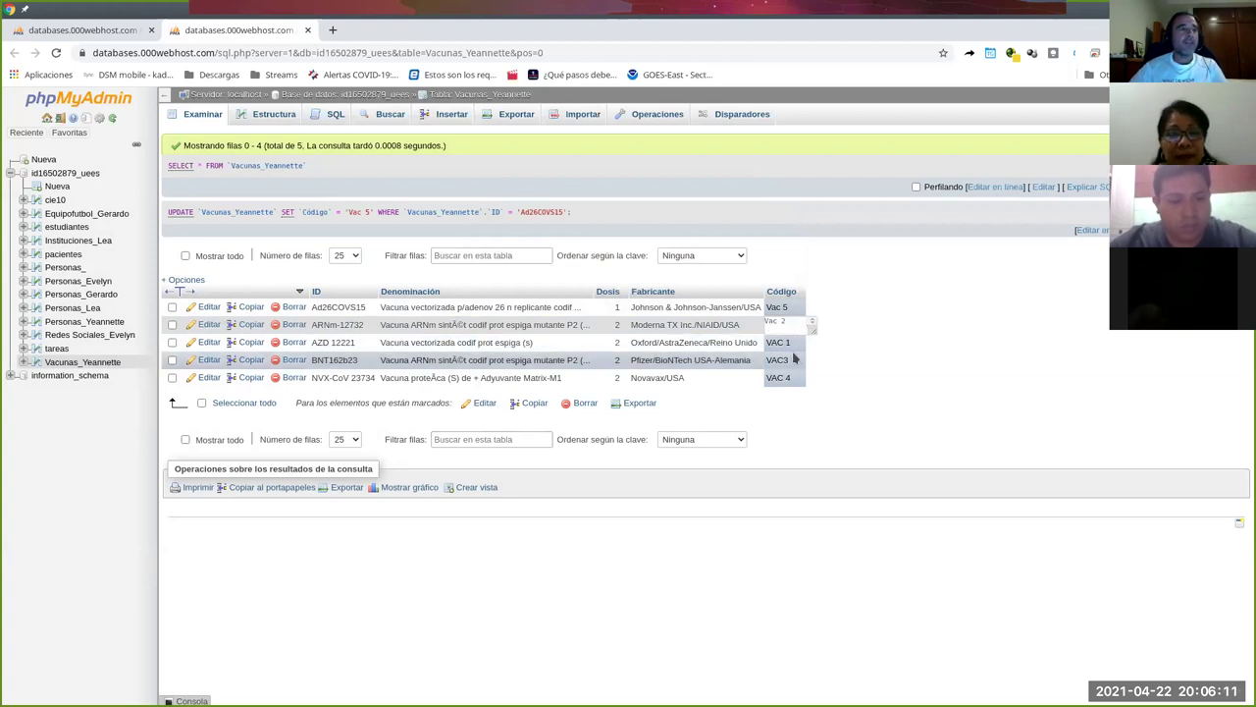
{"action": "key", "text": "Return"}
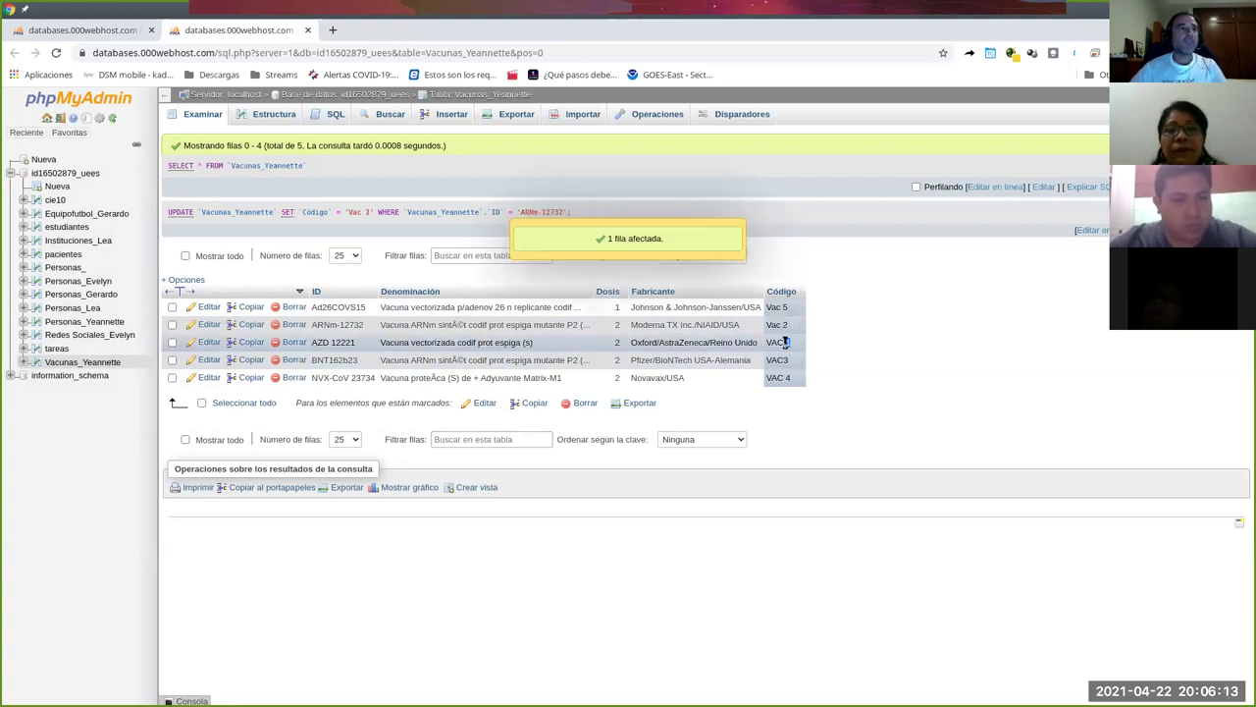
Change the remaining Código values to Vac 1, Vac 3 and Vac 4.
{"action": "double_click", "coordinate": [786, 341]}
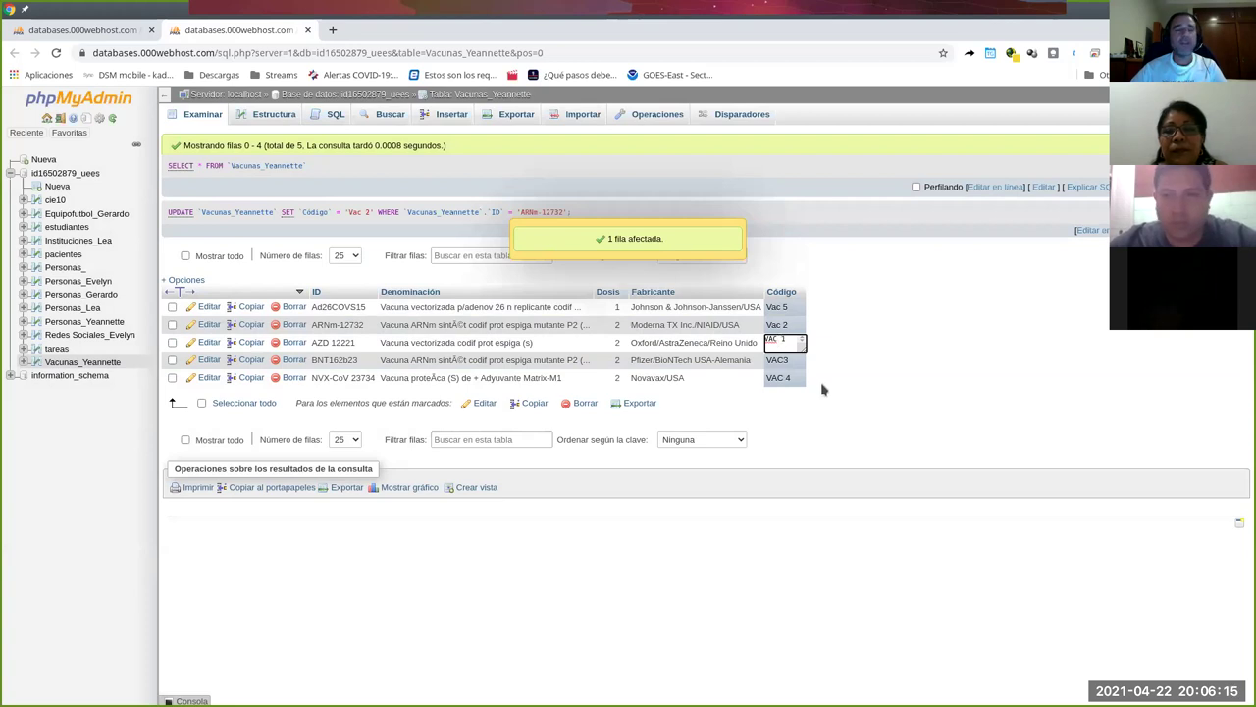
{"action": "key", "text": "BackSpace"}
{"action": "type", "text": "ac"}
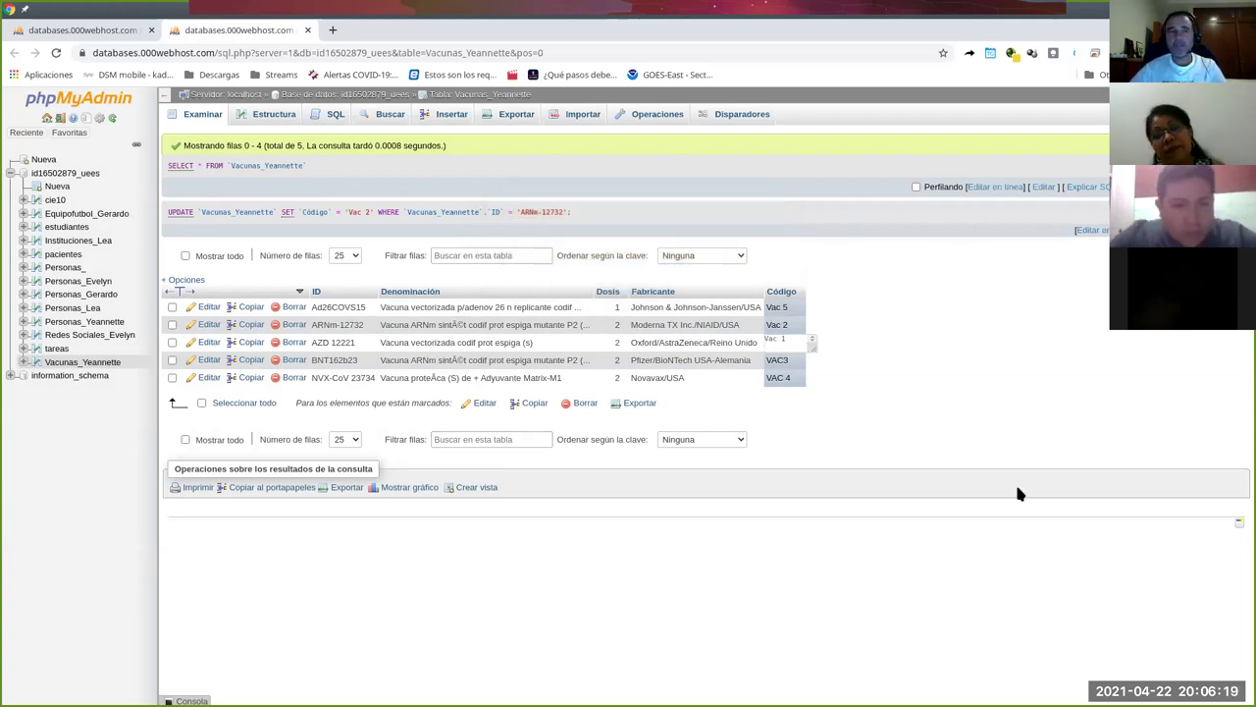
{"action": "left_click", "coordinate": [864, 403]}
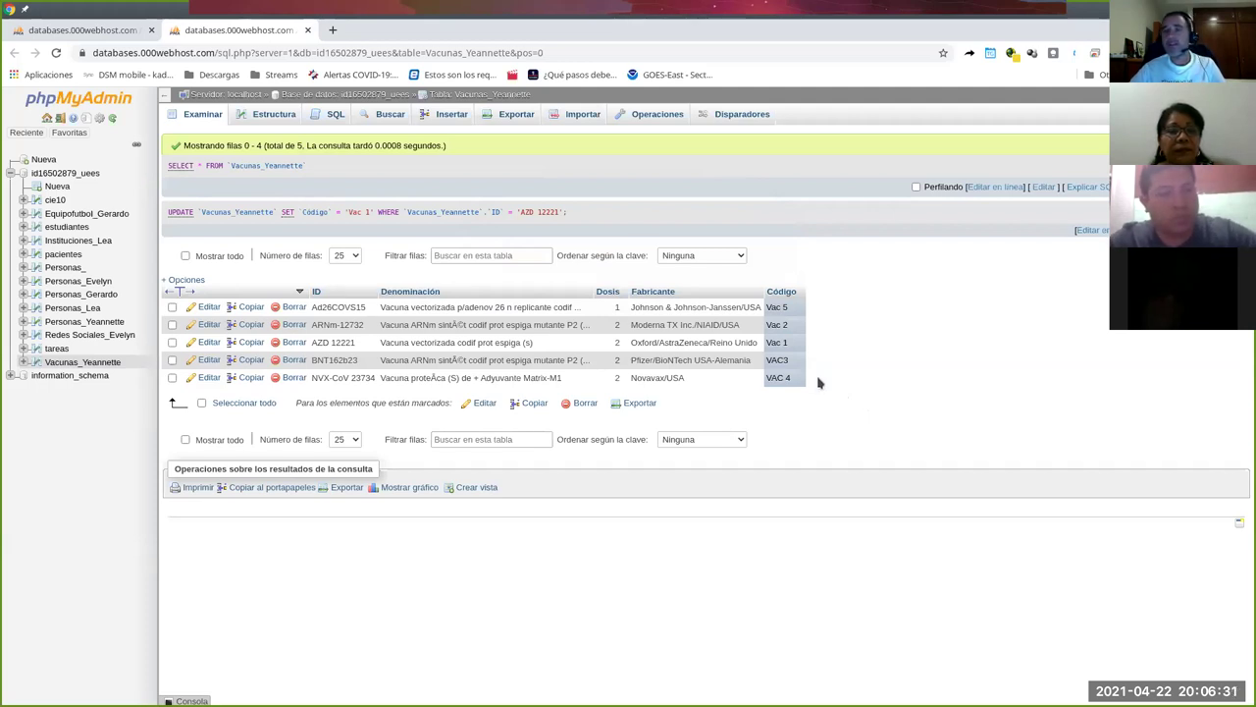
{"action": "double_click", "coordinate": [778, 361]}
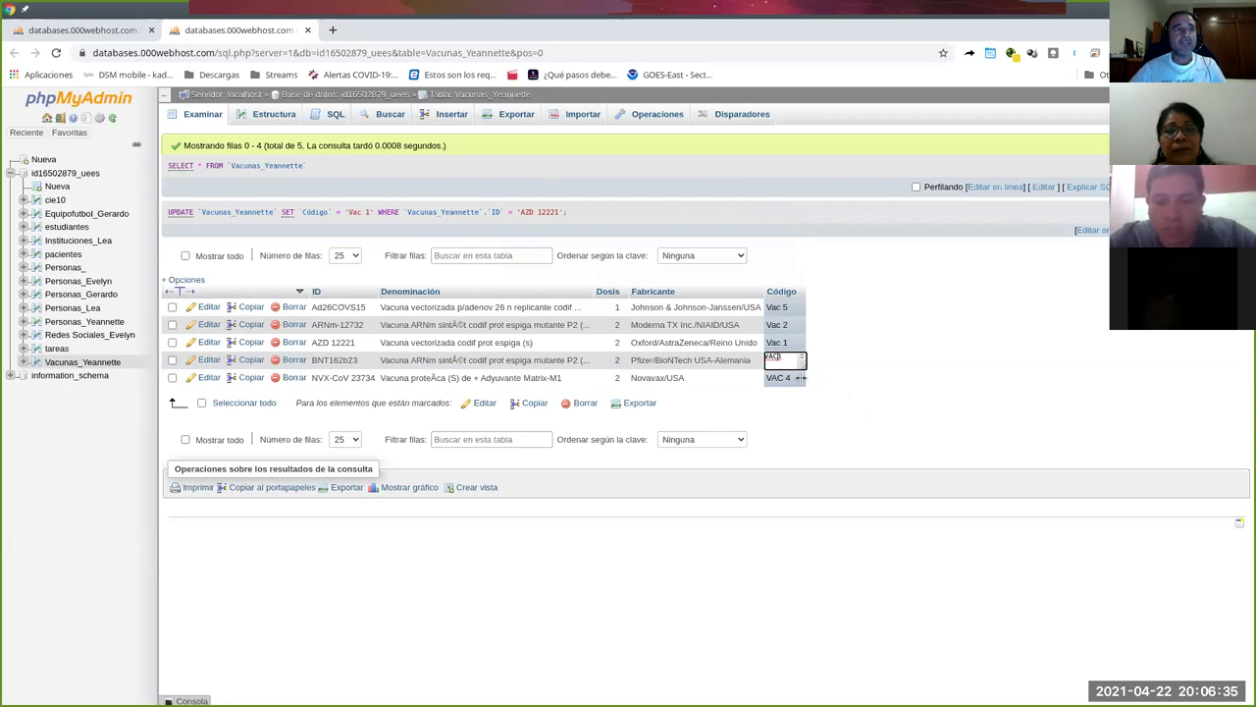
{"action": "type", "text": "ac"}
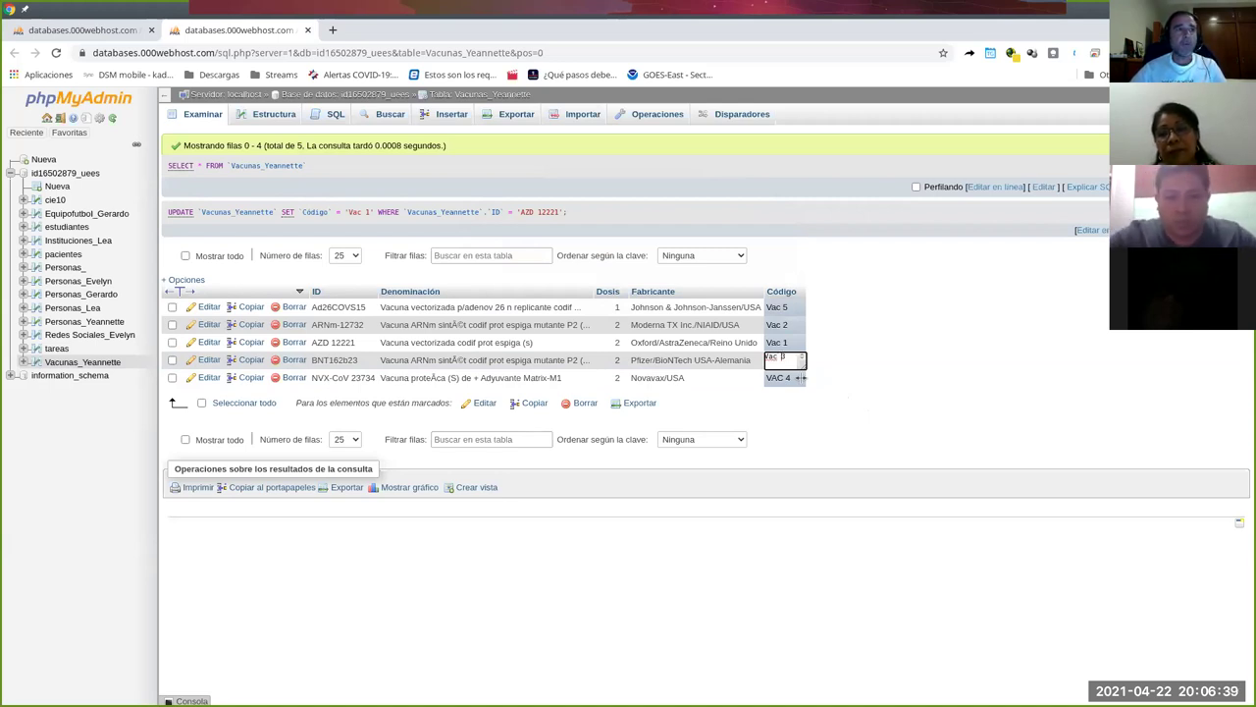
{"action": "left_click", "coordinate": [800, 378]}
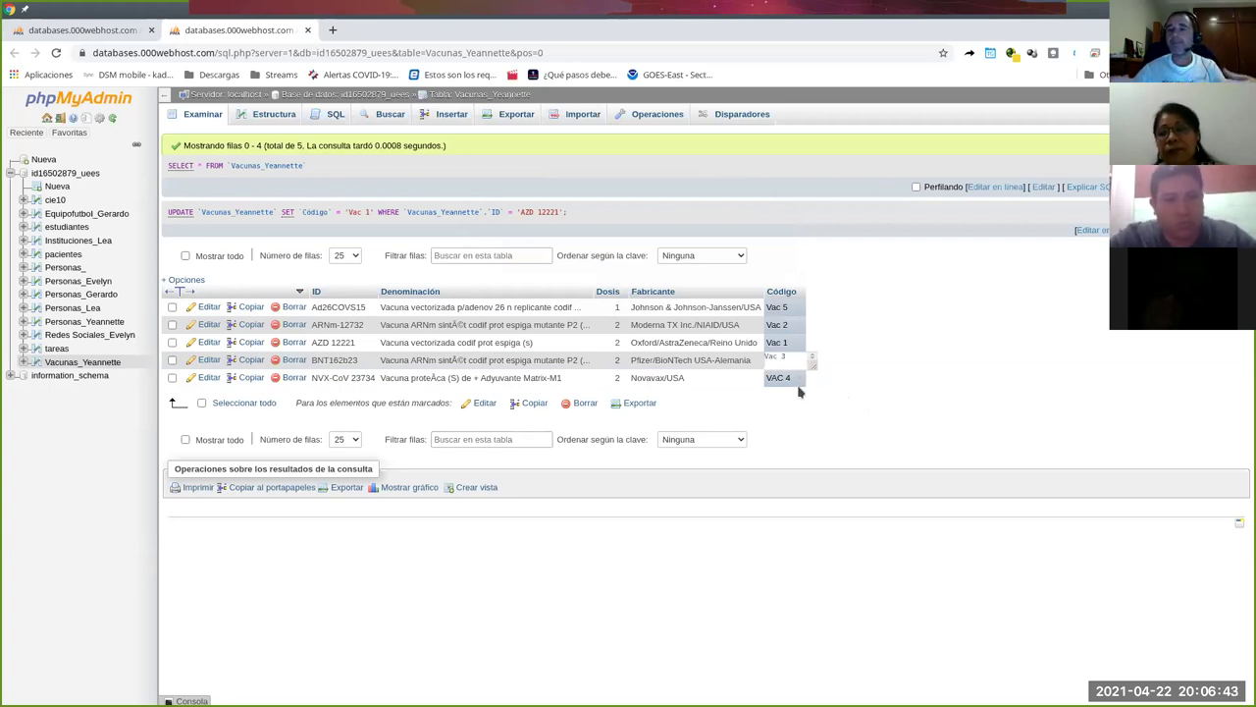
{"action": "left_click", "coordinate": [800, 391]}
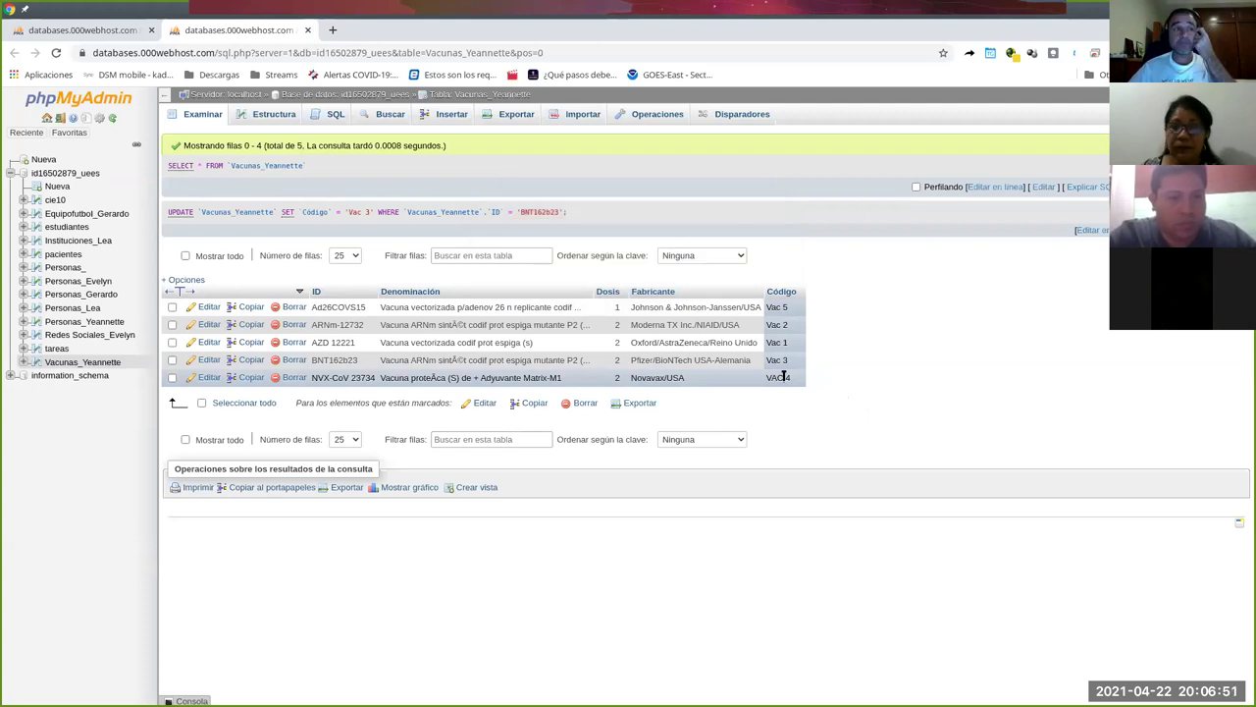
{"action": "double_click", "coordinate": [784, 376]}
{"action": "key", "text": "BackSpace"}
{"action": "type", "text": "c"}
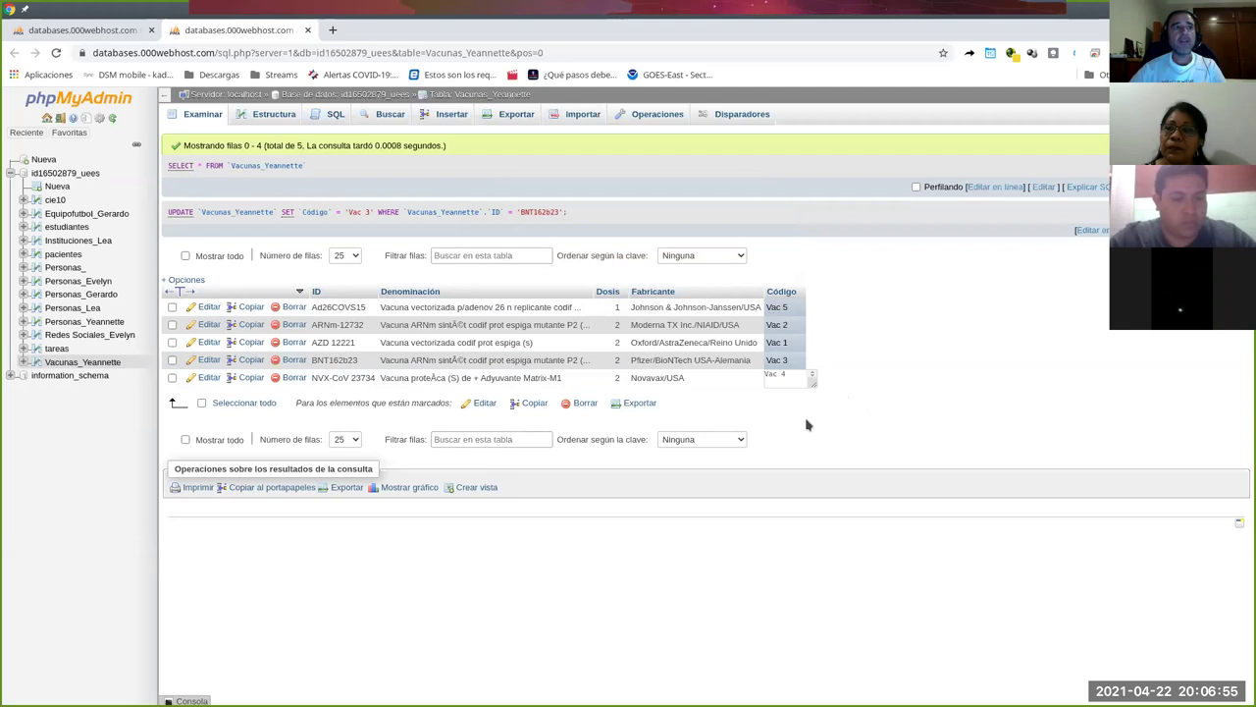
{"action": "left_click", "coordinate": [881, 432]}
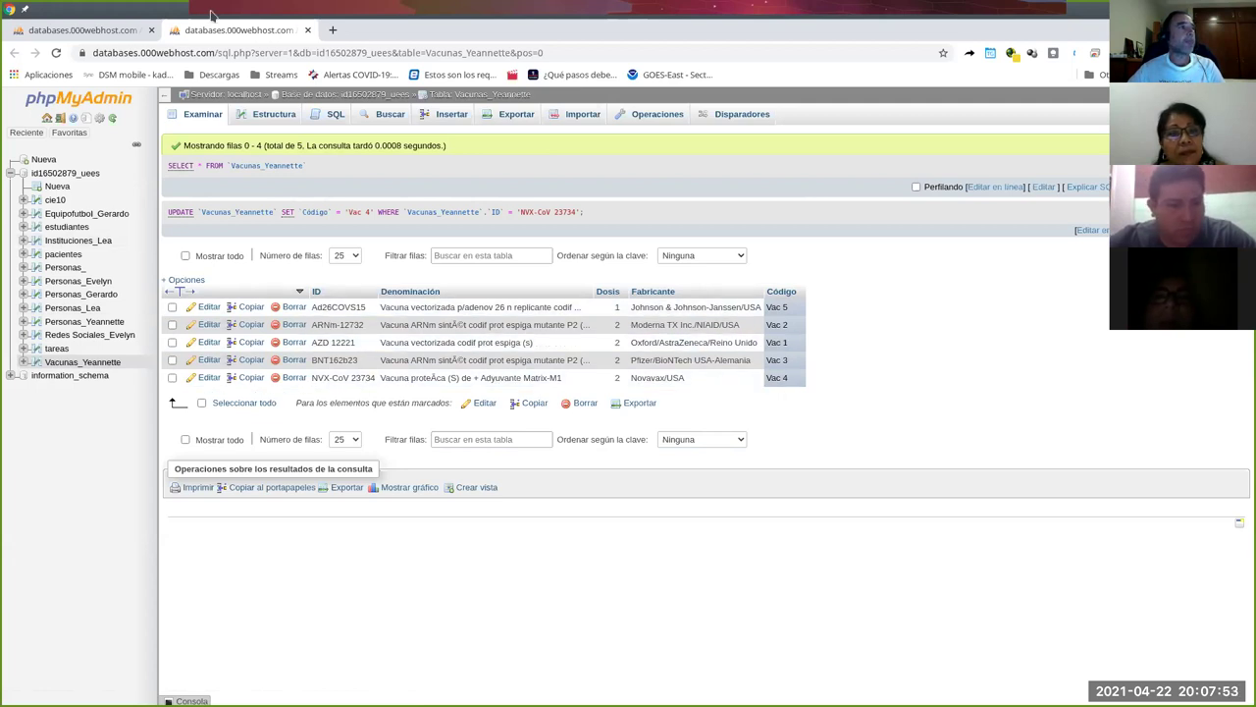
From the first tab, open the database overview in a third tab and switch to it.
{"action": "left_click", "coordinate": [82, 29]}
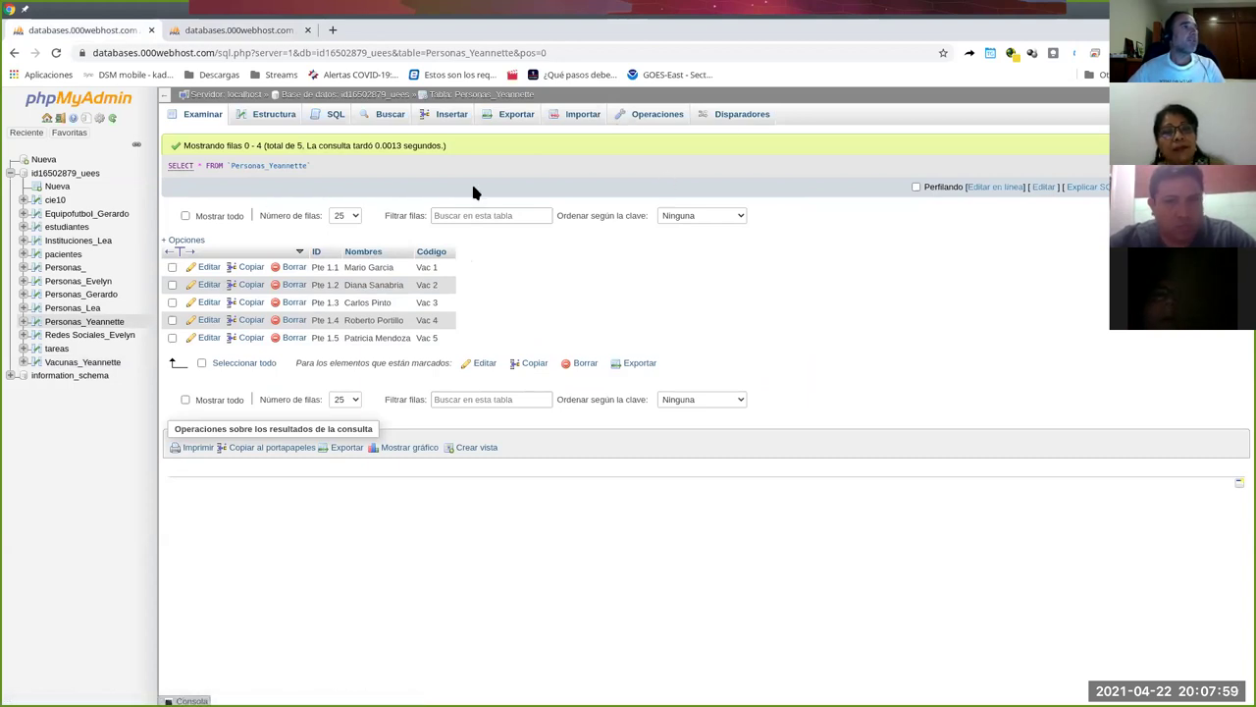
{"action": "right_click", "coordinate": [79, 173]}
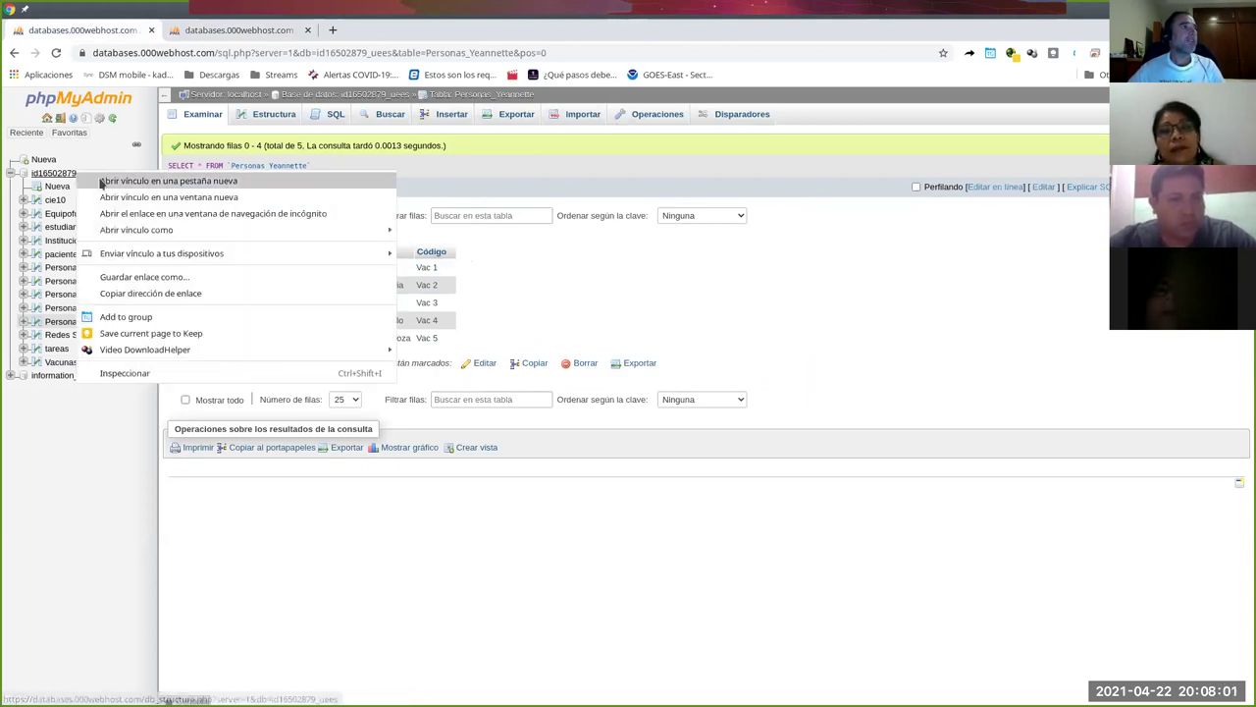
{"action": "left_click", "coordinate": [102, 181]}
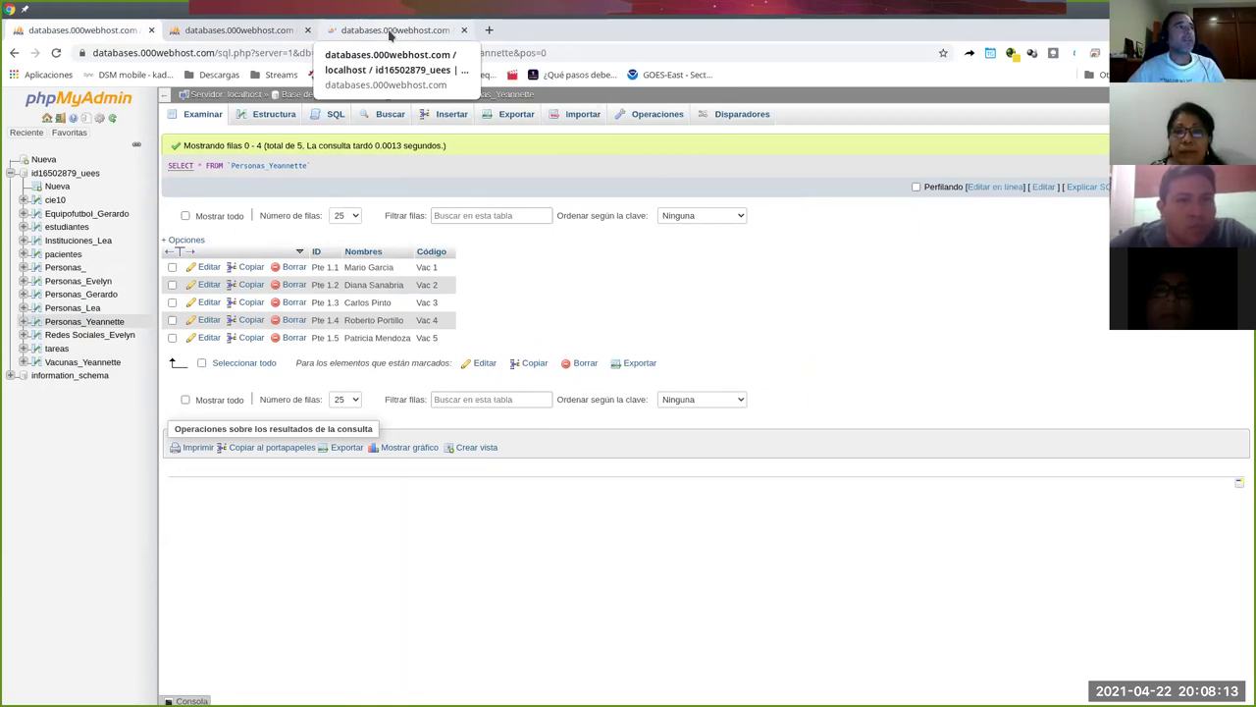
{"action": "left_click", "coordinate": [390, 32]}
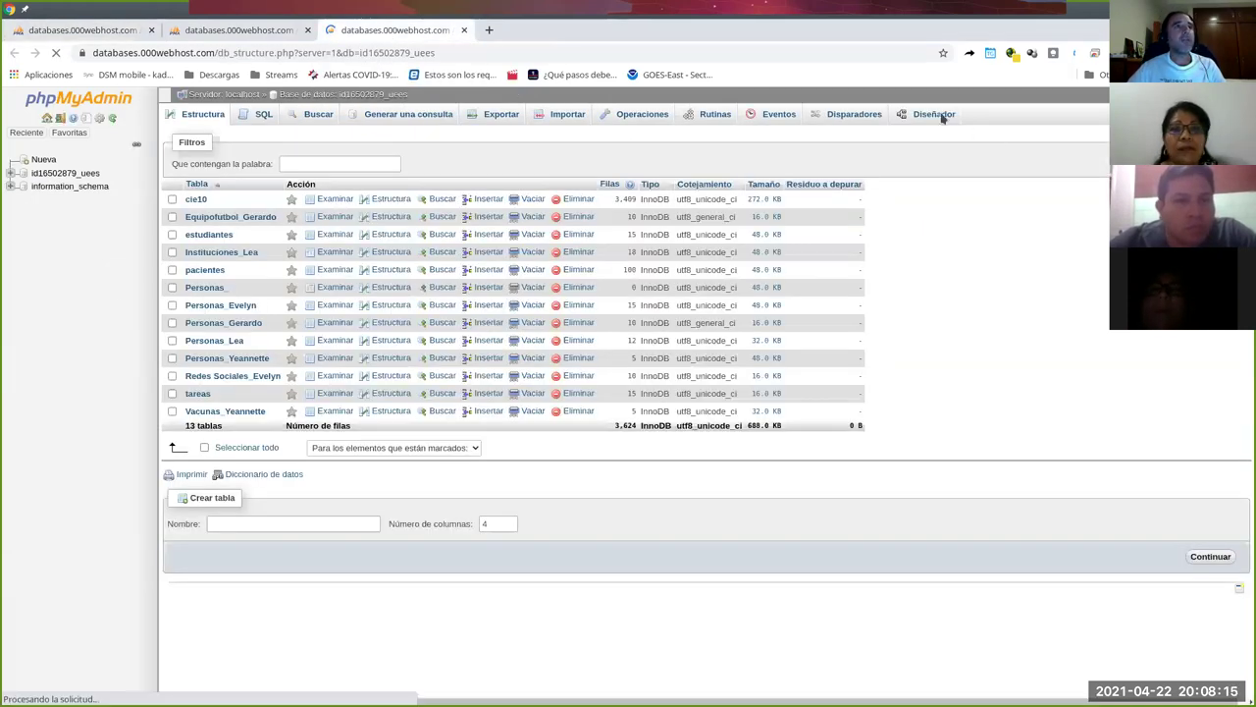
Rearrange the designer tables, moving Equipofutbol_Gerardo and pacientes right and Personas_Yeannette below Vacunas_Yeannette.
{"action": "scroll", "coordinate": [942, 118], "scroll_direction": "down", "scroll_amount": 1}
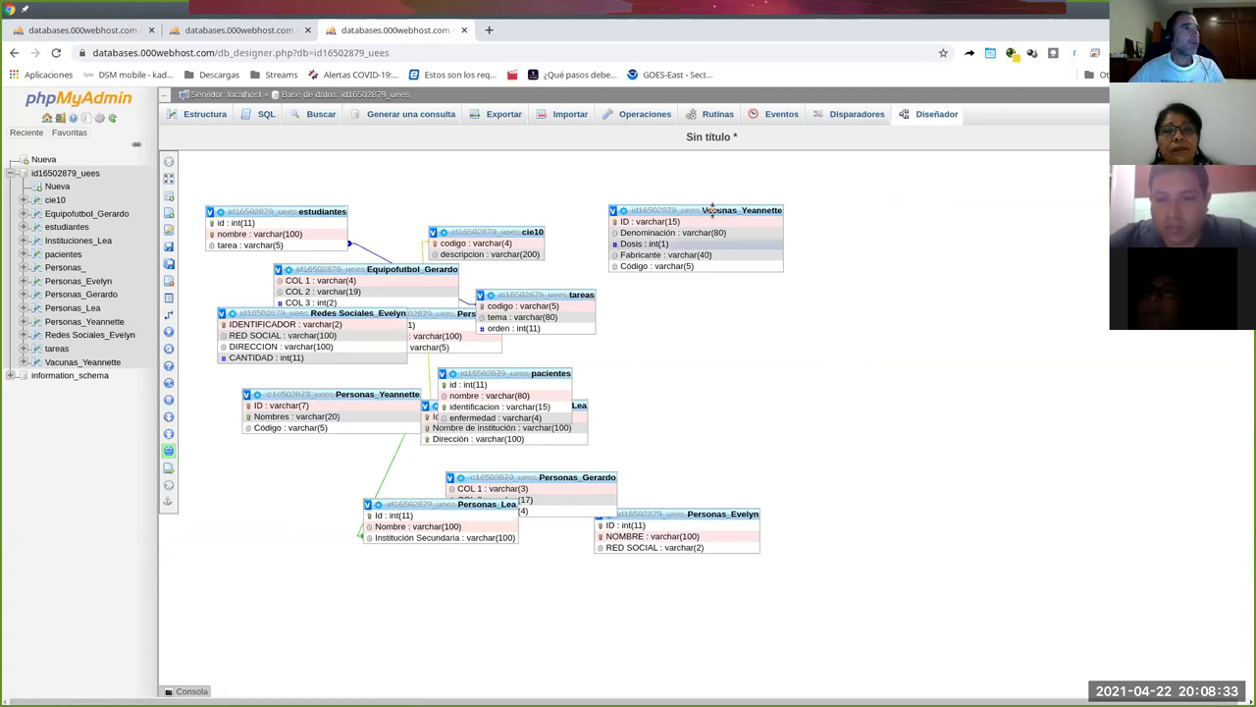
{"action": "left_click_drag", "start_coordinate": [726, 210], "coordinate": [885, 177]}
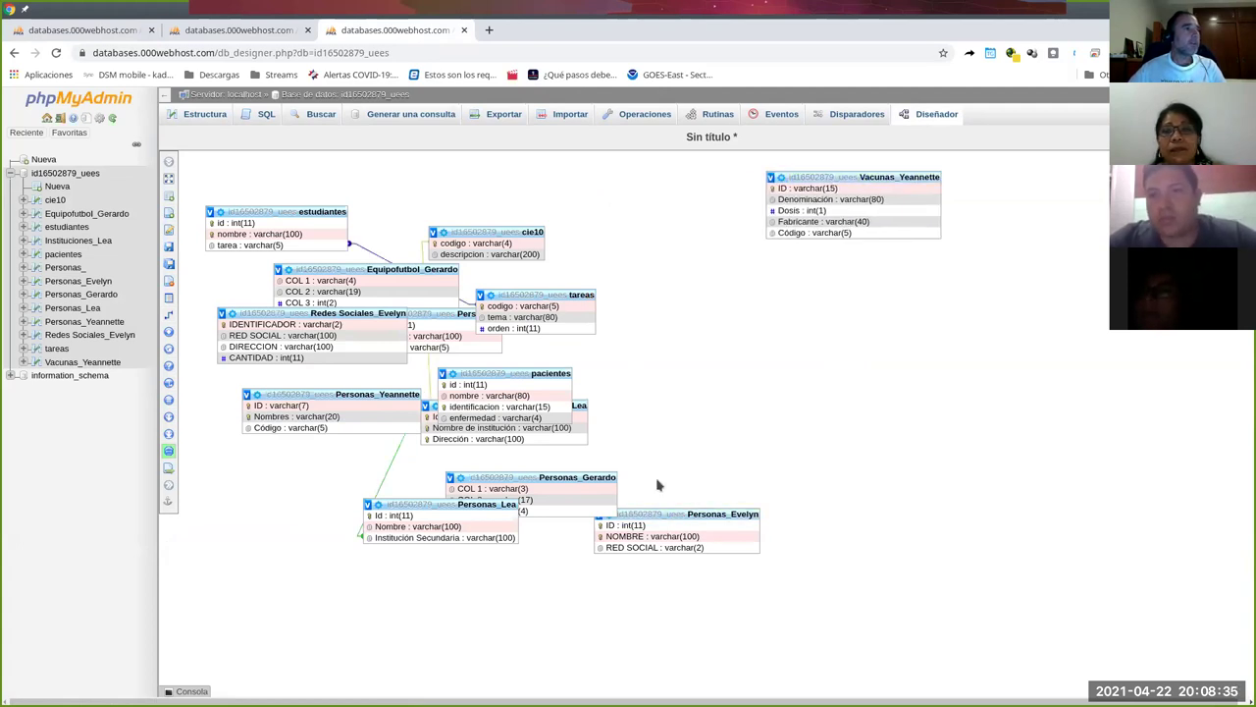
{"action": "left_click_drag", "start_coordinate": [559, 473], "coordinate": [513, 629]}
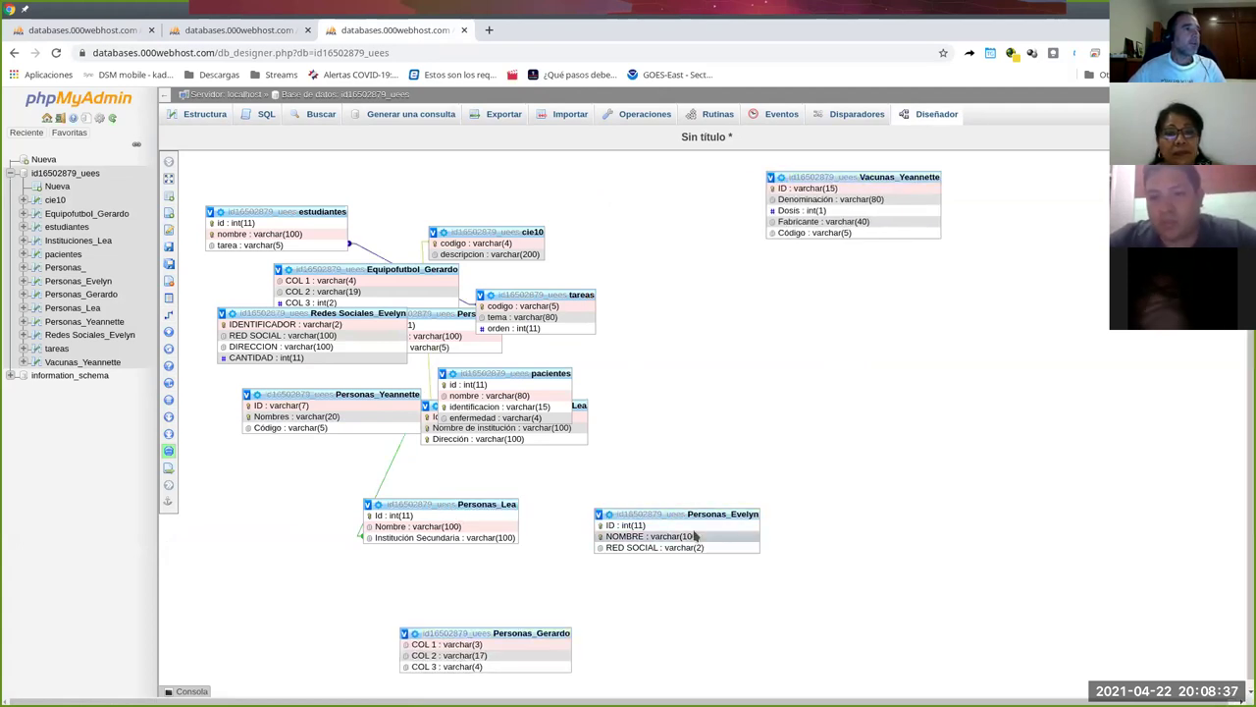
{"action": "left_click_drag", "start_coordinate": [690, 512], "coordinate": [294, 579]}
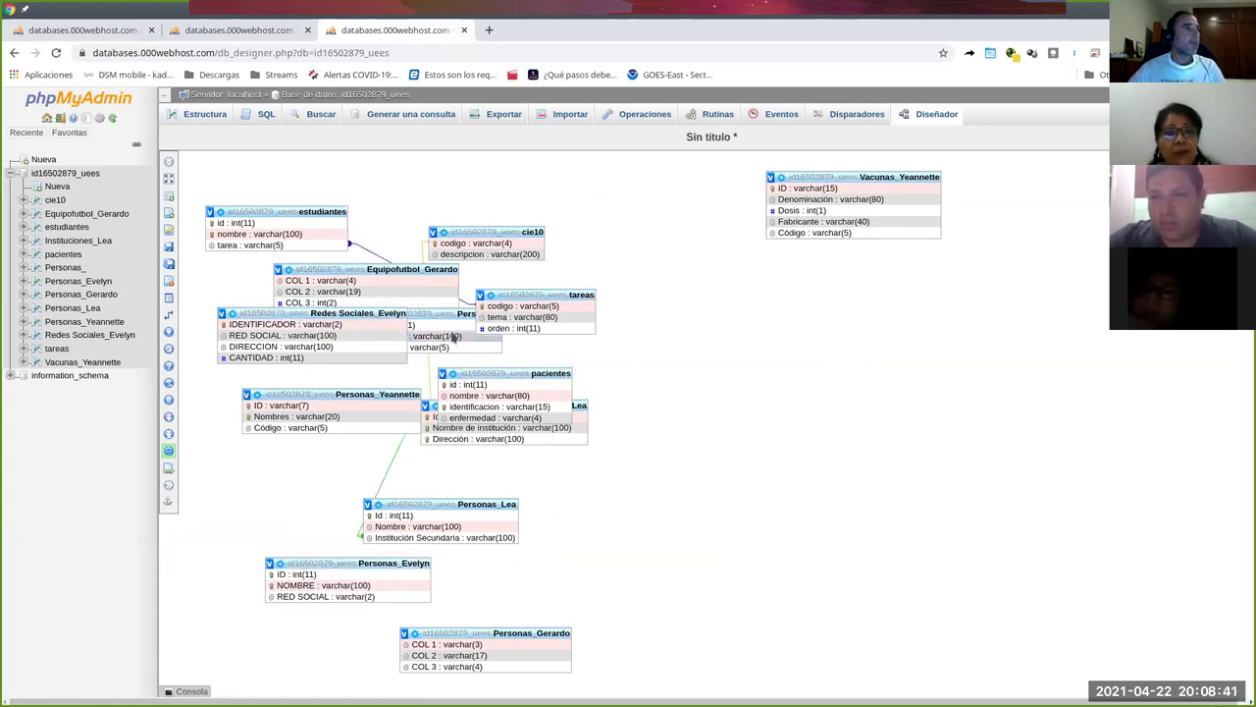
{"action": "left_click_drag", "start_coordinate": [412, 270], "coordinate": [530, 315]}
{"action": "left_click_drag", "start_coordinate": [695, 372], "coordinate": [785, 515]}
{"action": "left_click_drag", "start_coordinate": [541, 369], "coordinate": [833, 369]}
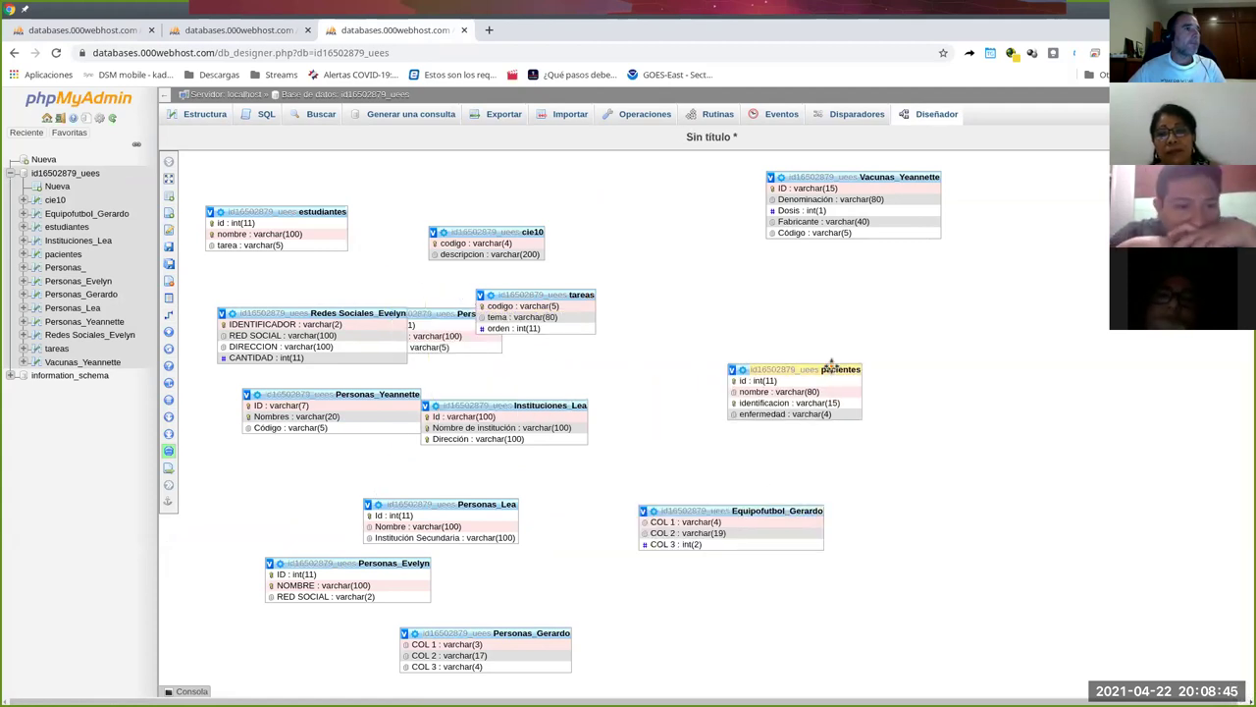
{"action": "left_click_drag", "start_coordinate": [373, 391], "coordinate": [899, 256]}
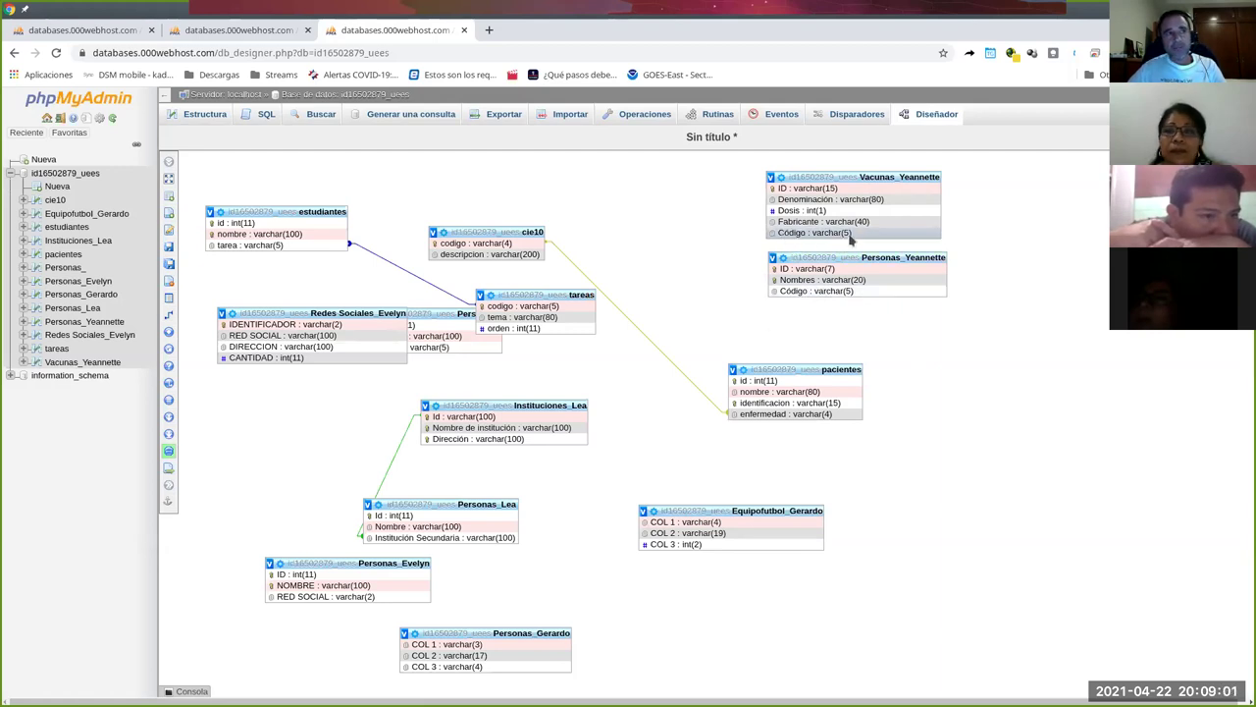
{"action": "left_click", "coordinate": [113, 32]}
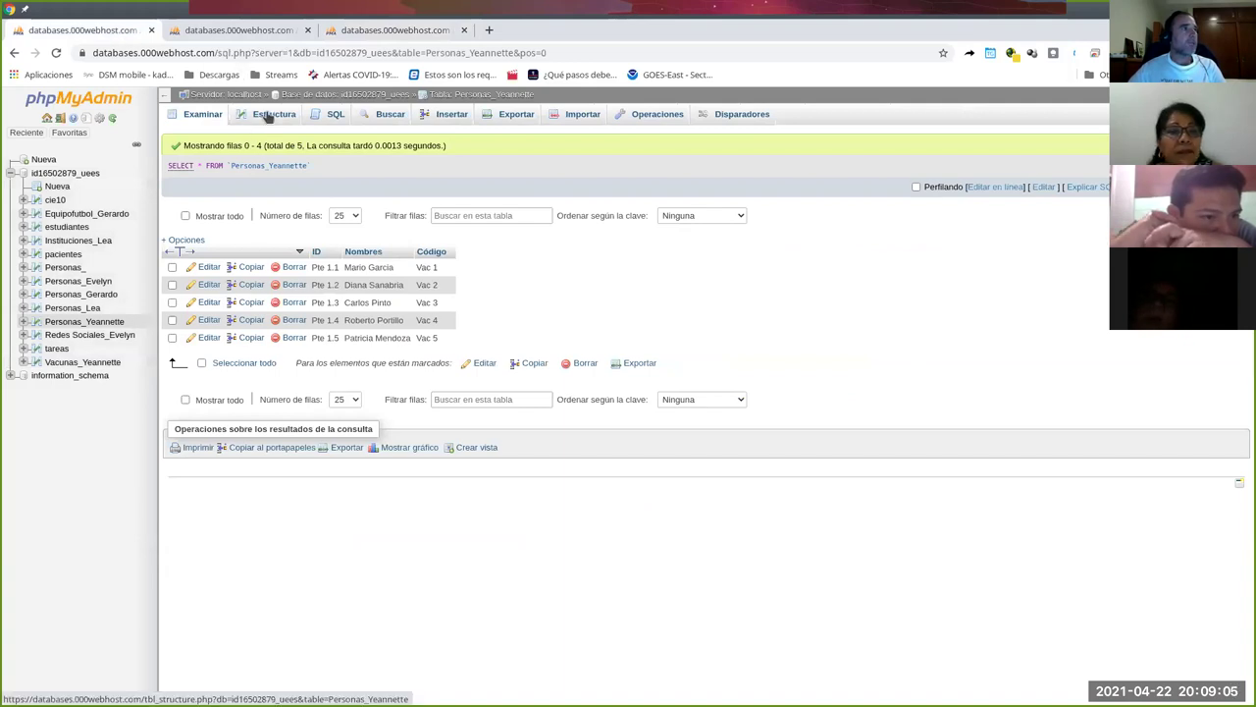
{"action": "left_click", "coordinate": [239, 32]}
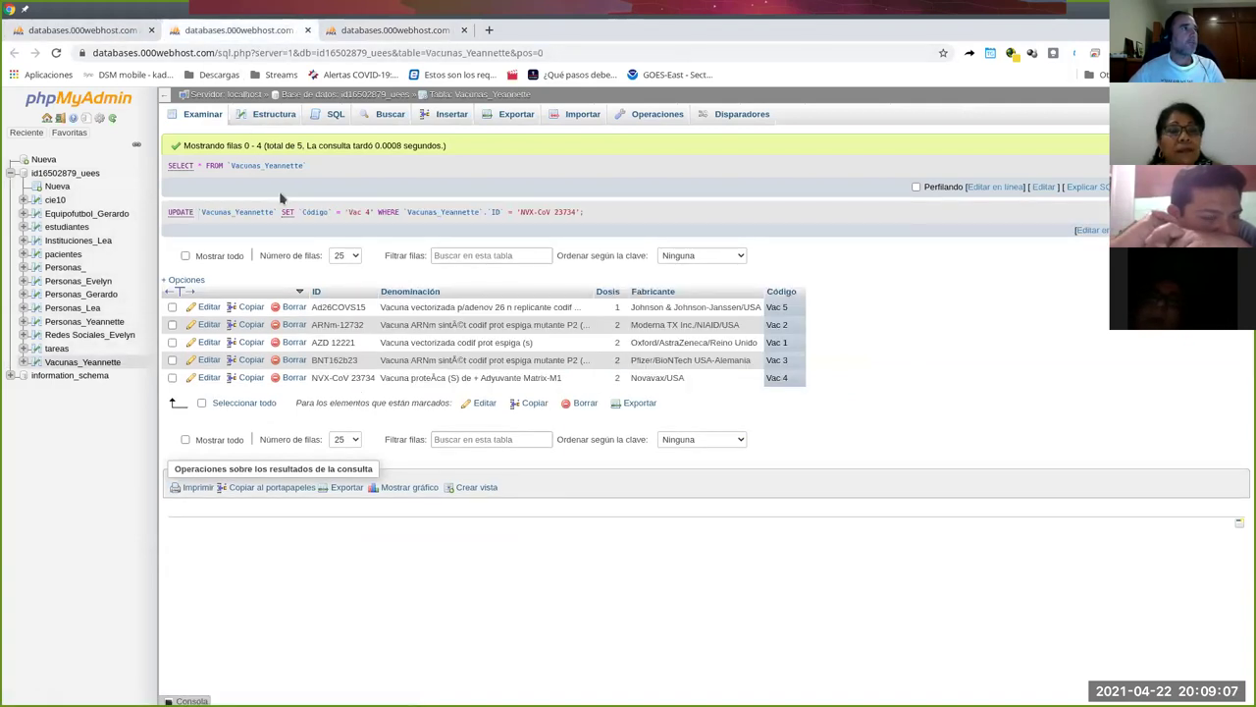
{"action": "left_click", "coordinate": [283, 116]}
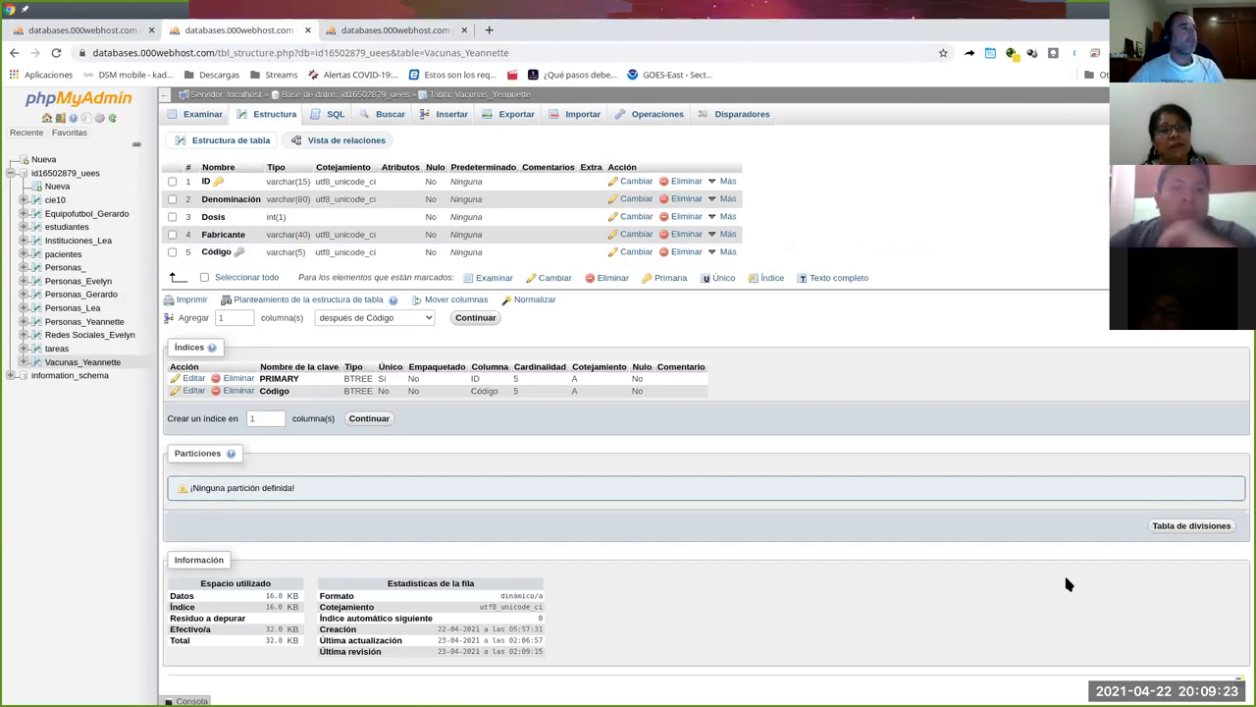
{"action": "left_click", "coordinate": [392, 31]}
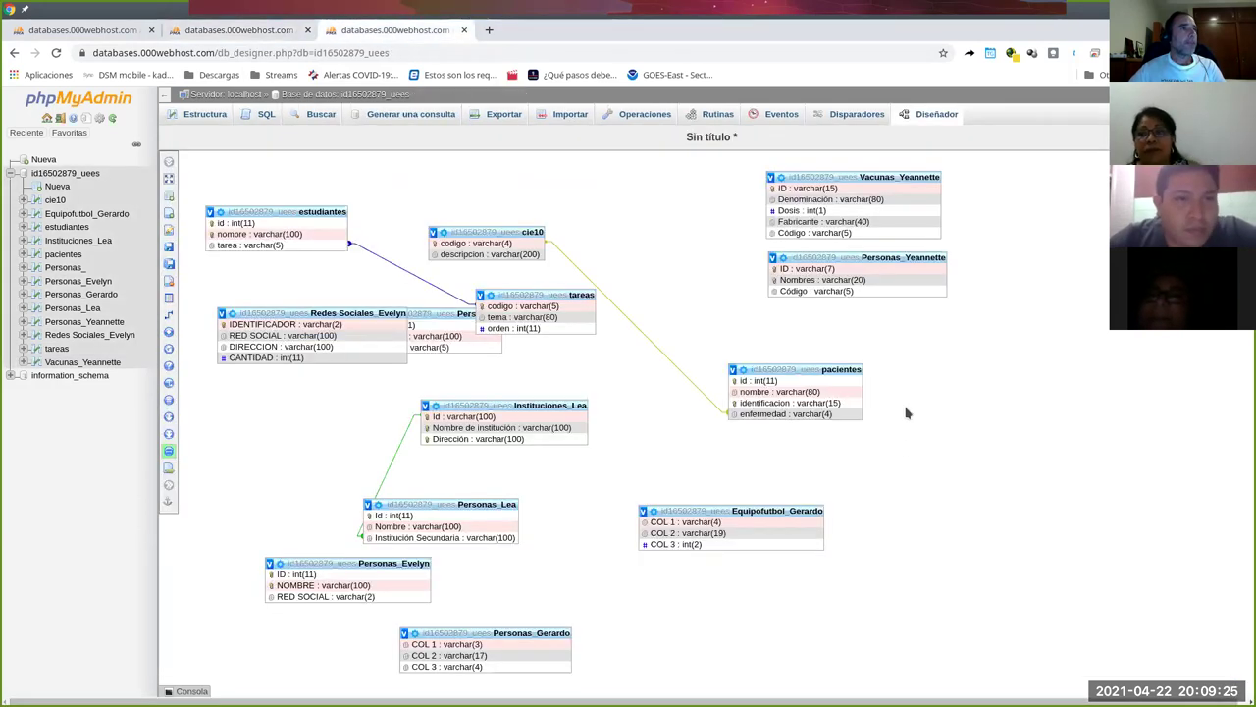
Link Personas_Yeannette.Código to Vacunas_Yeannette.Código with ON DELETE RESTRICT and ON UPDATE CASCADE.
{"action": "mouse_move", "coordinate": [174, 367]}
{"action": "left_click", "coordinate": [186, 315]}
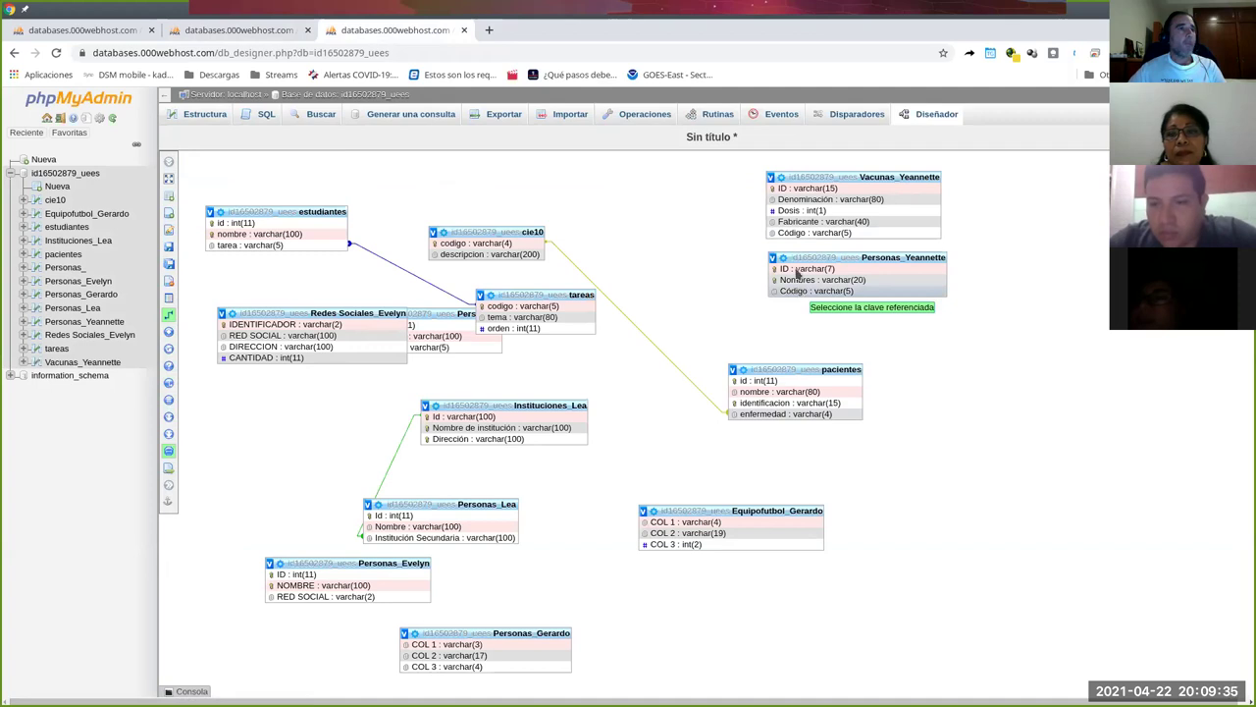
{"action": "left_click", "coordinate": [797, 235]}
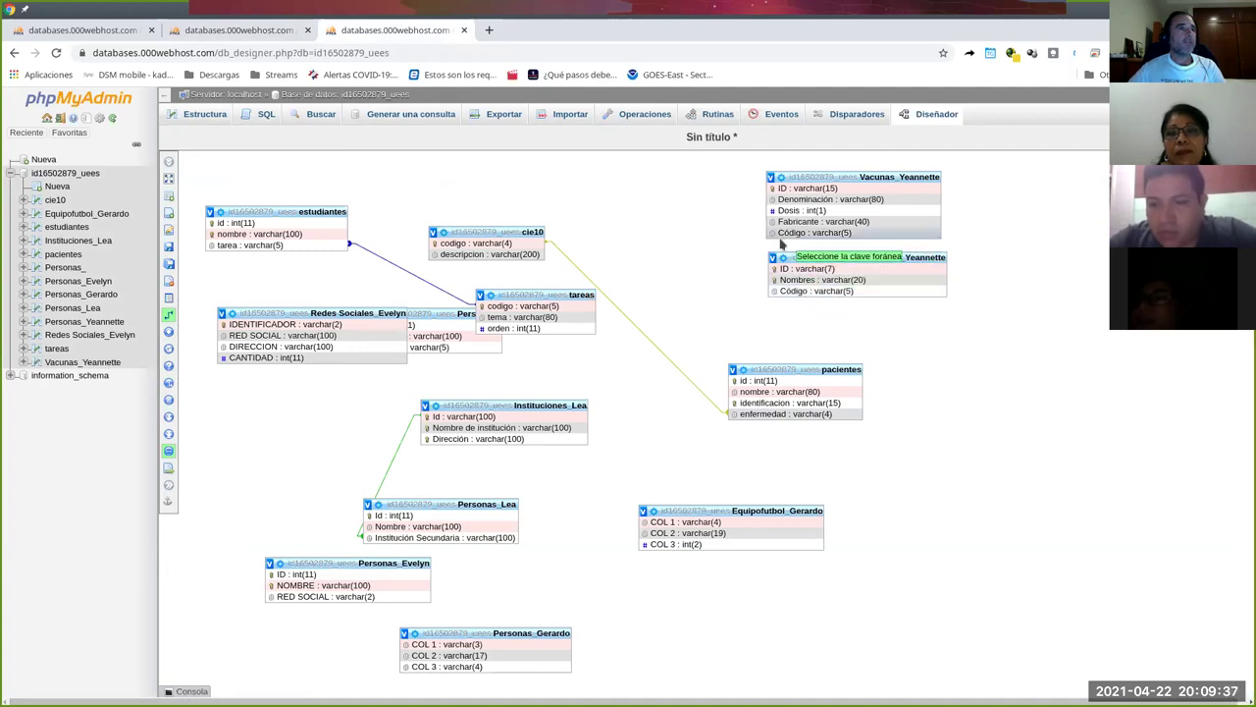
{"action": "left_click", "coordinate": [799, 293]}
{"action": "left_click", "coordinate": [901, 337]}
{"action": "left_click", "coordinate": [919, 393]}
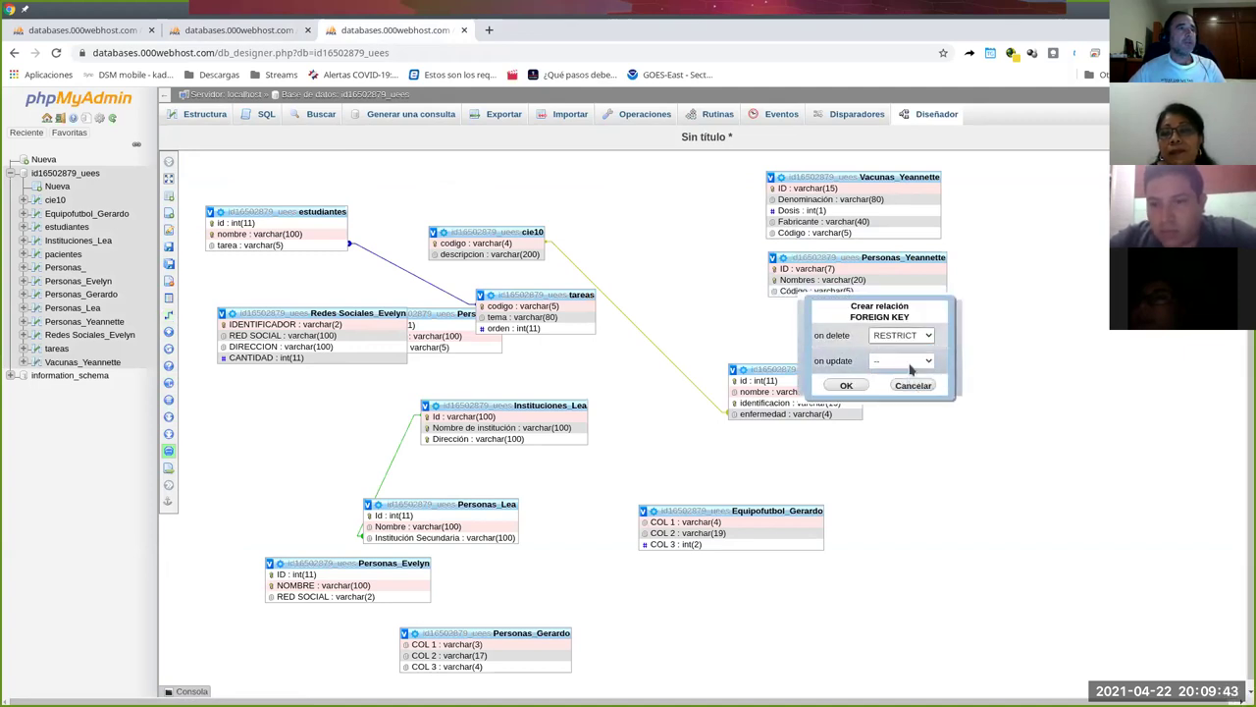
{"action": "left_click", "coordinate": [907, 362]}
{"action": "left_click", "coordinate": [901, 385]}
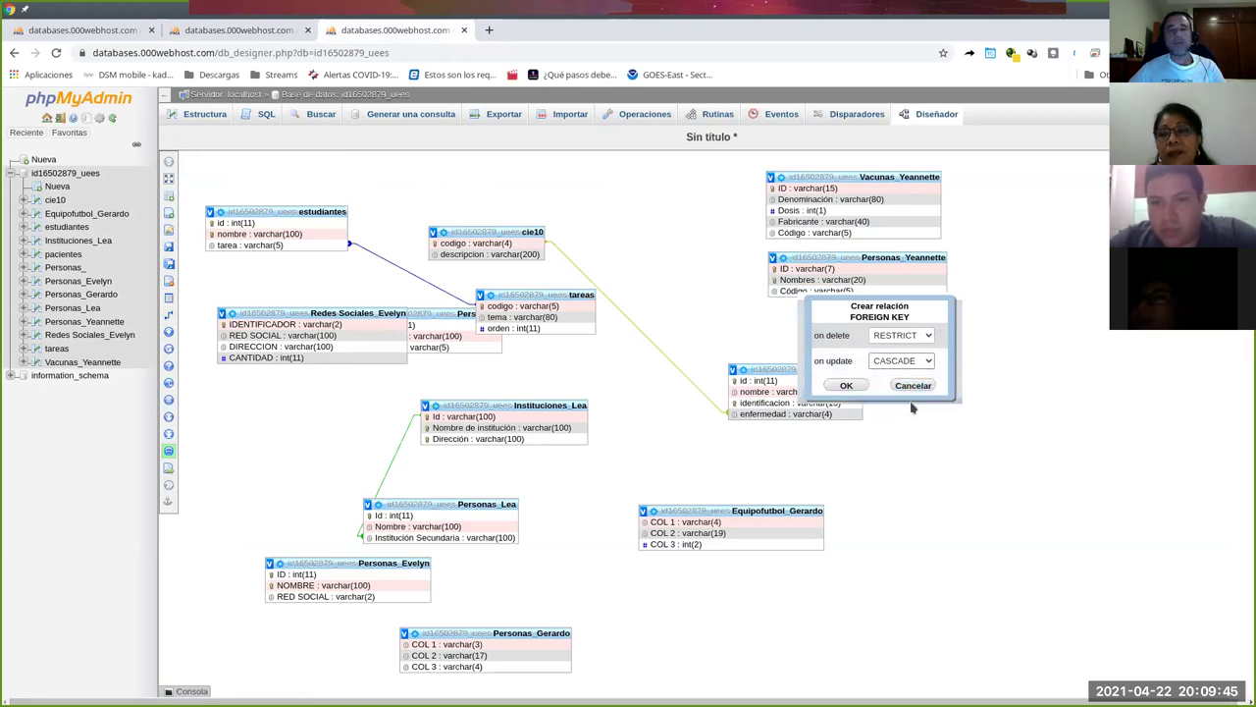
{"action": "left_click", "coordinate": [848, 386]}
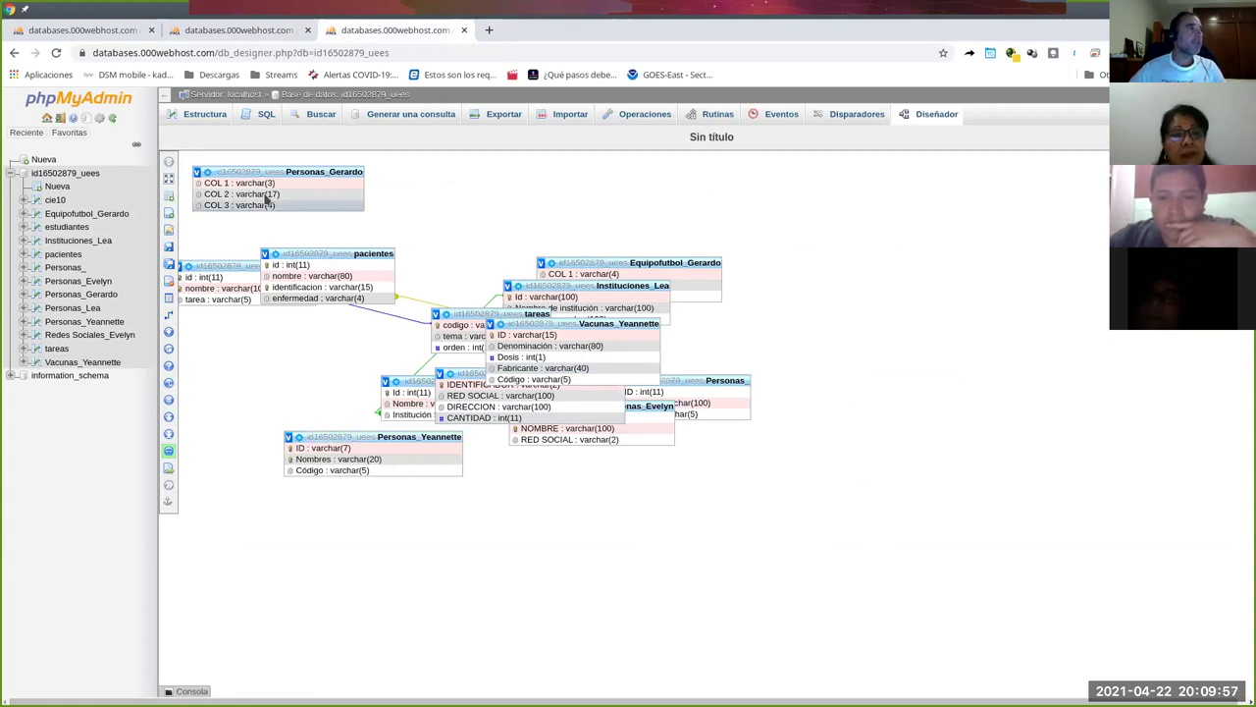
Reload the designer and reposition Vacunas_Yeannette, Personas_Yeannette, Redes Sociales_Evelyn and Personas_ to tidy the diagram.
{"action": "mouse_move", "coordinate": [190, 221]}
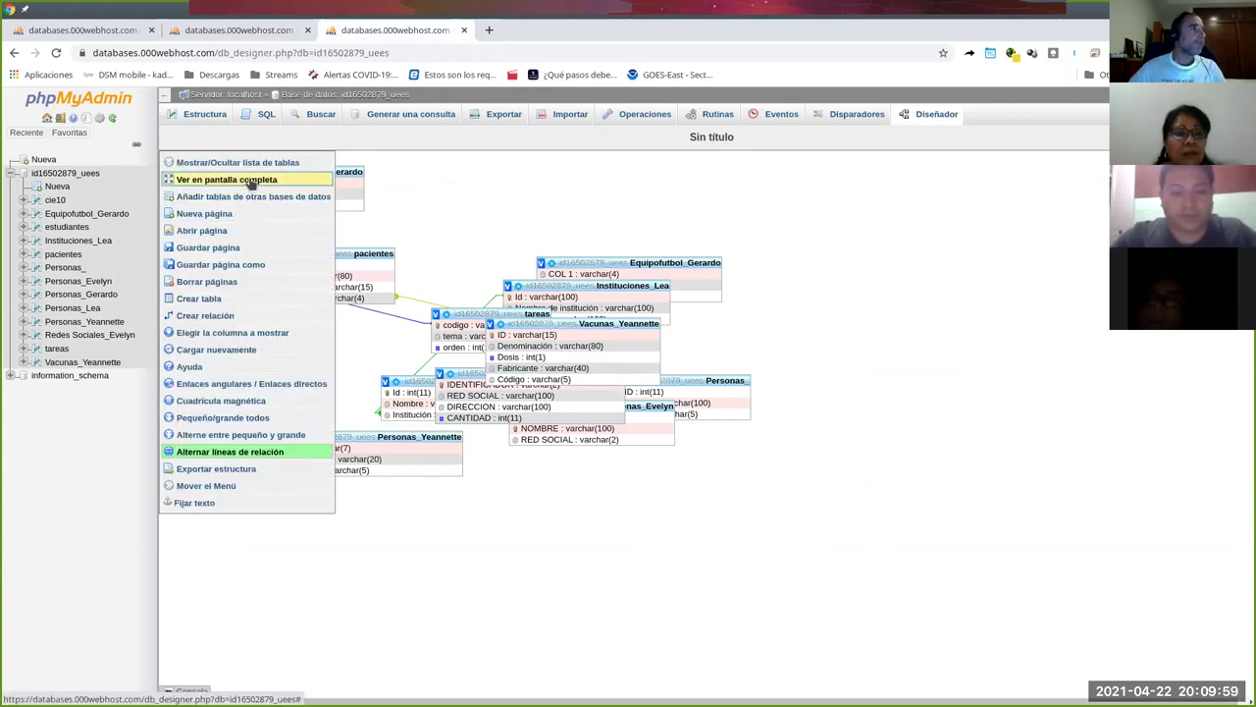
{"action": "left_click", "coordinate": [56, 54]}
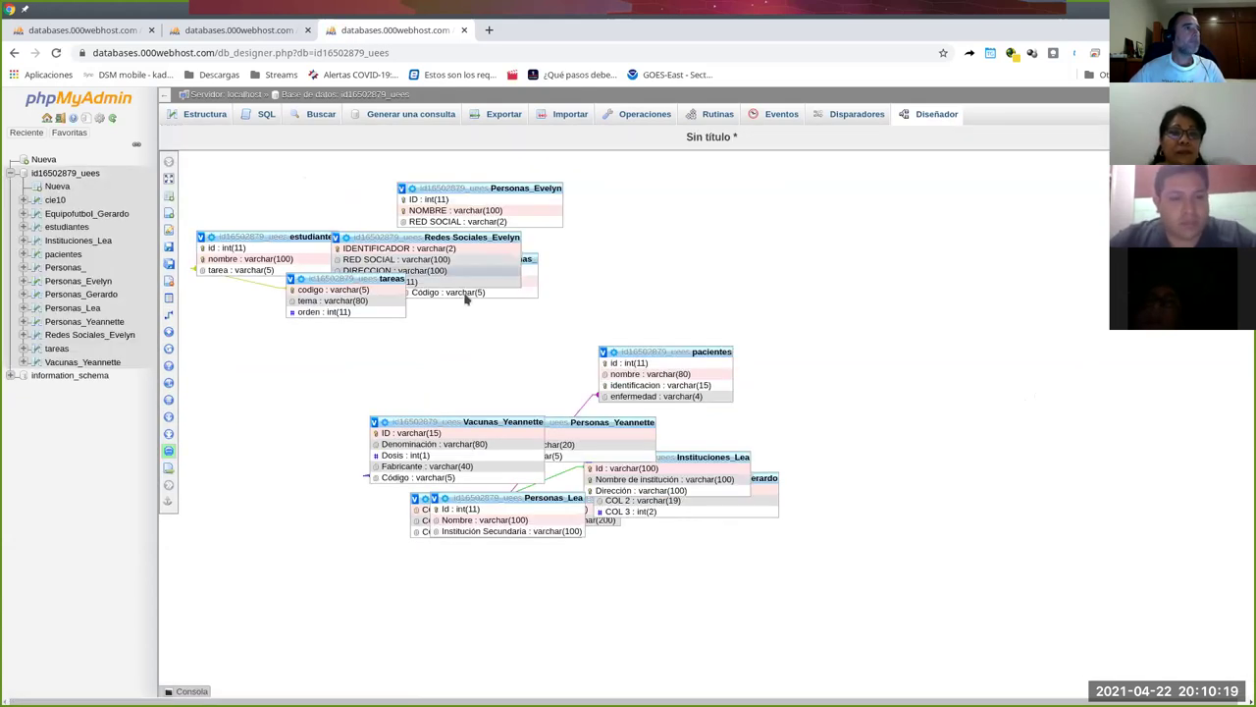
{"action": "mouse_move", "coordinate": [470, 422]}
{"action": "left_mouse_down"}
{"action": "mouse_move", "coordinate": [746, 257]}
{"action": "mouse_move", "coordinate": [894, 222]}
{"action": "left_mouse_up"}
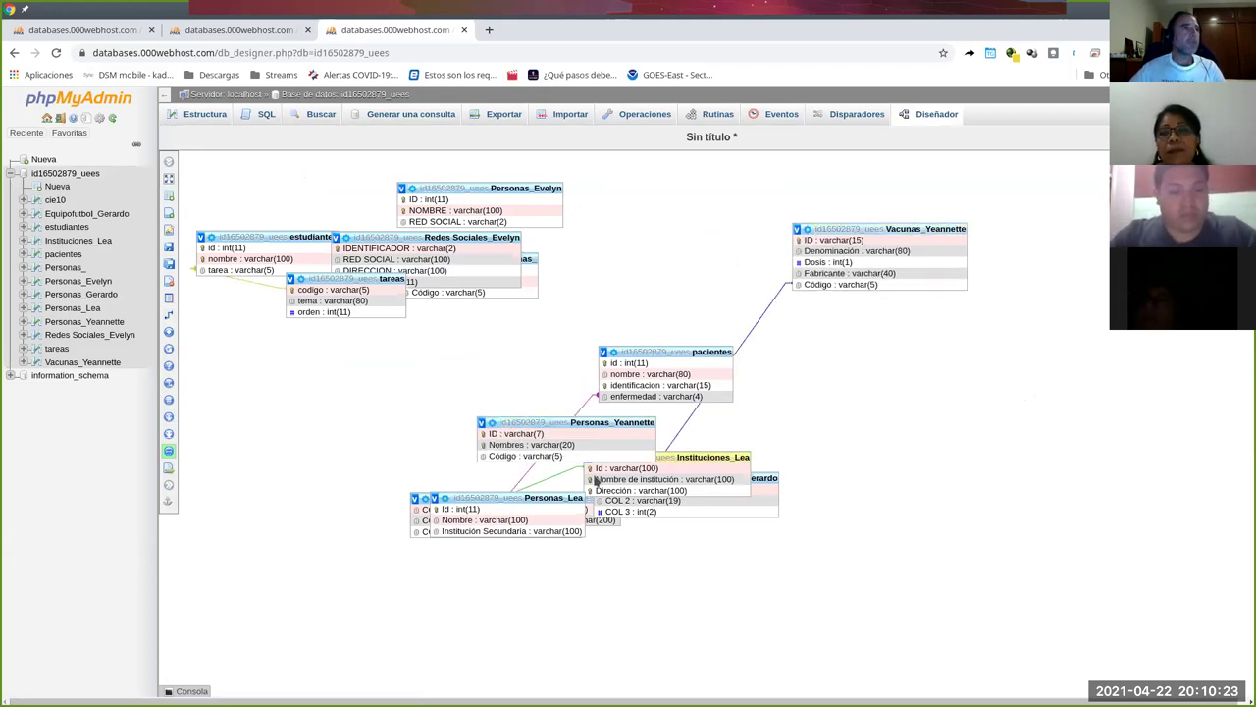
{"action": "mouse_move", "coordinate": [575, 423]}
{"action": "left_mouse_down"}
{"action": "mouse_move", "coordinate": [946, 343]}
{"action": "mouse_move", "coordinate": [872, 334]}
{"action": "left_mouse_up"}
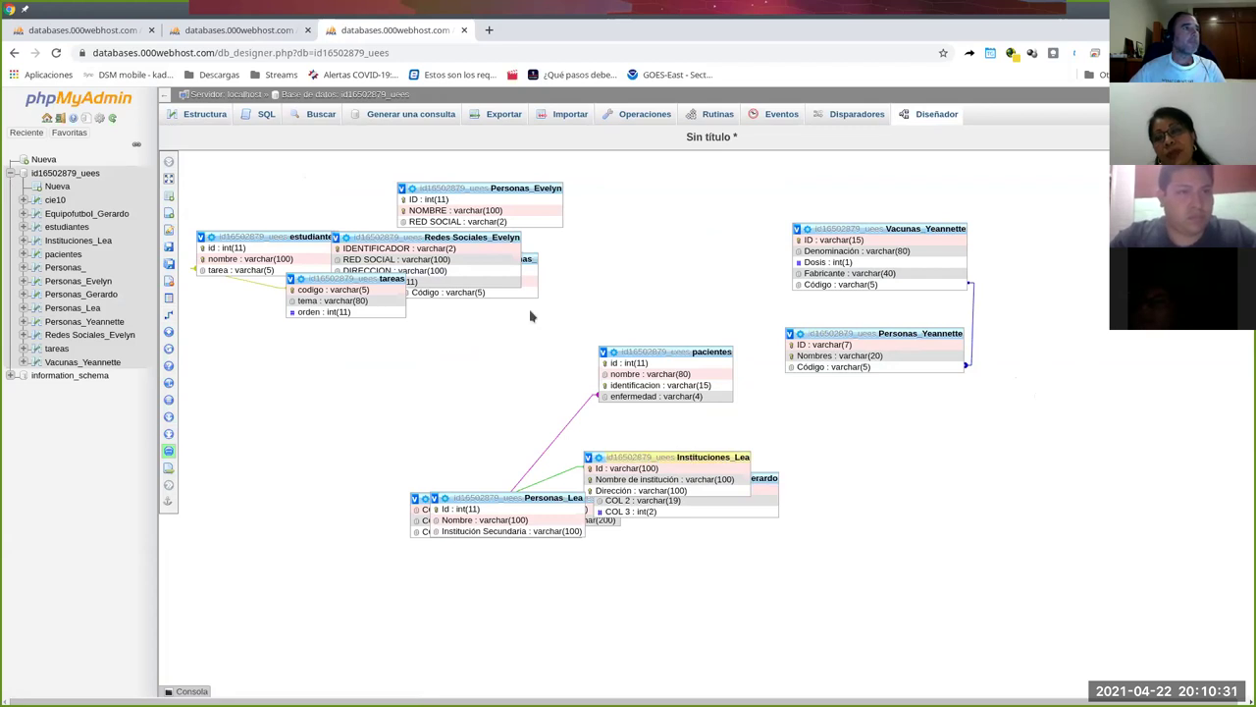
{"action": "left_click_drag", "start_coordinate": [462, 237], "coordinate": [511, 350]}
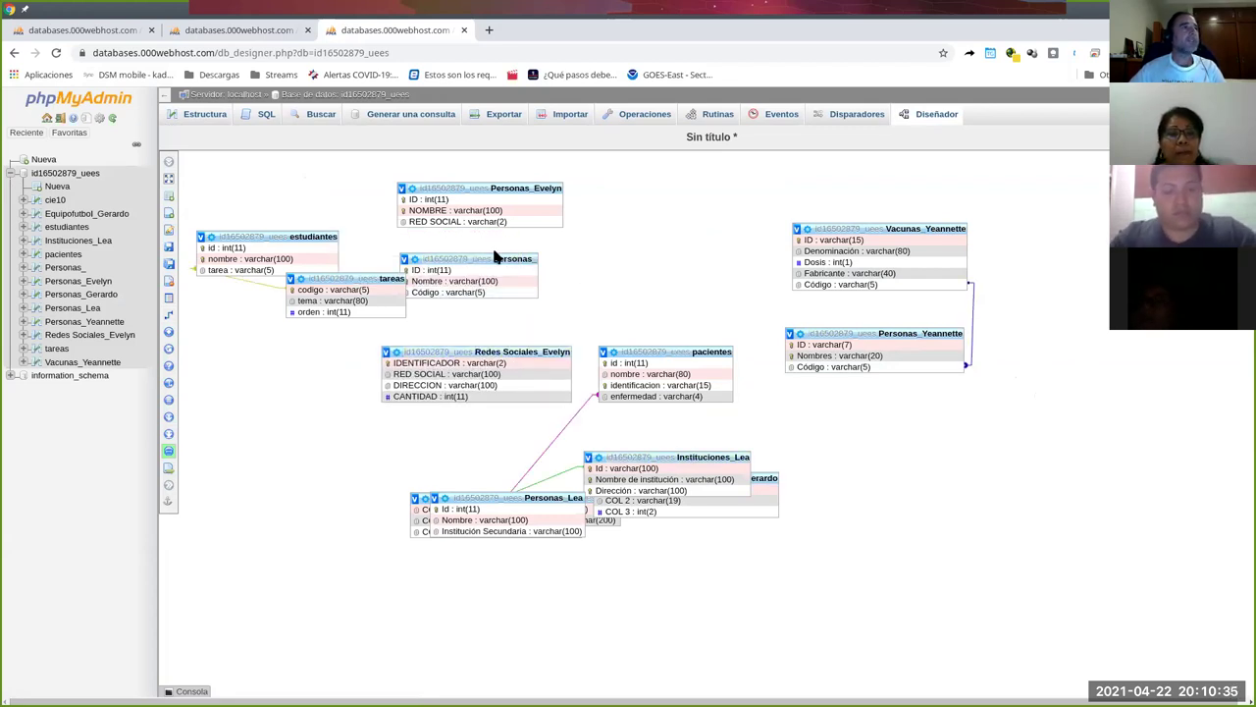
{"action": "left_click_drag", "start_coordinate": [495, 258], "coordinate": [564, 250]}
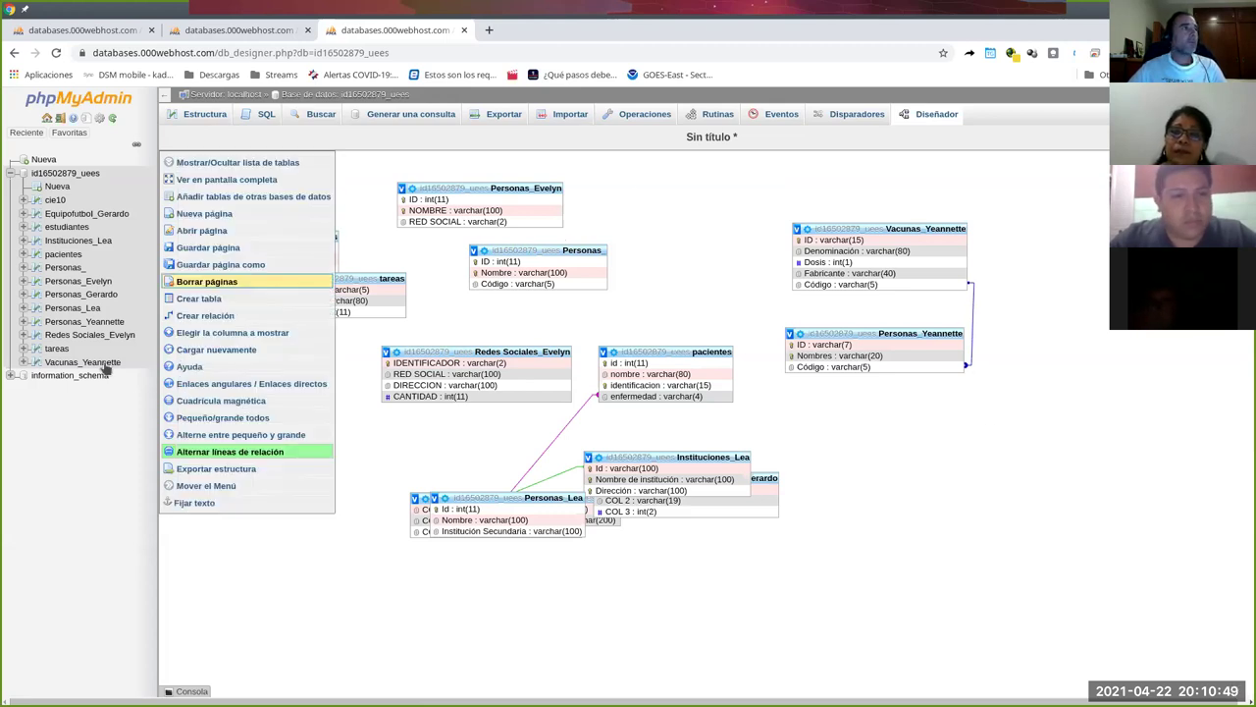
Open Personas_Yeannette's Estructura page and its Vista de relaciones.
{"action": "mouse_move", "coordinate": [169, 334]}
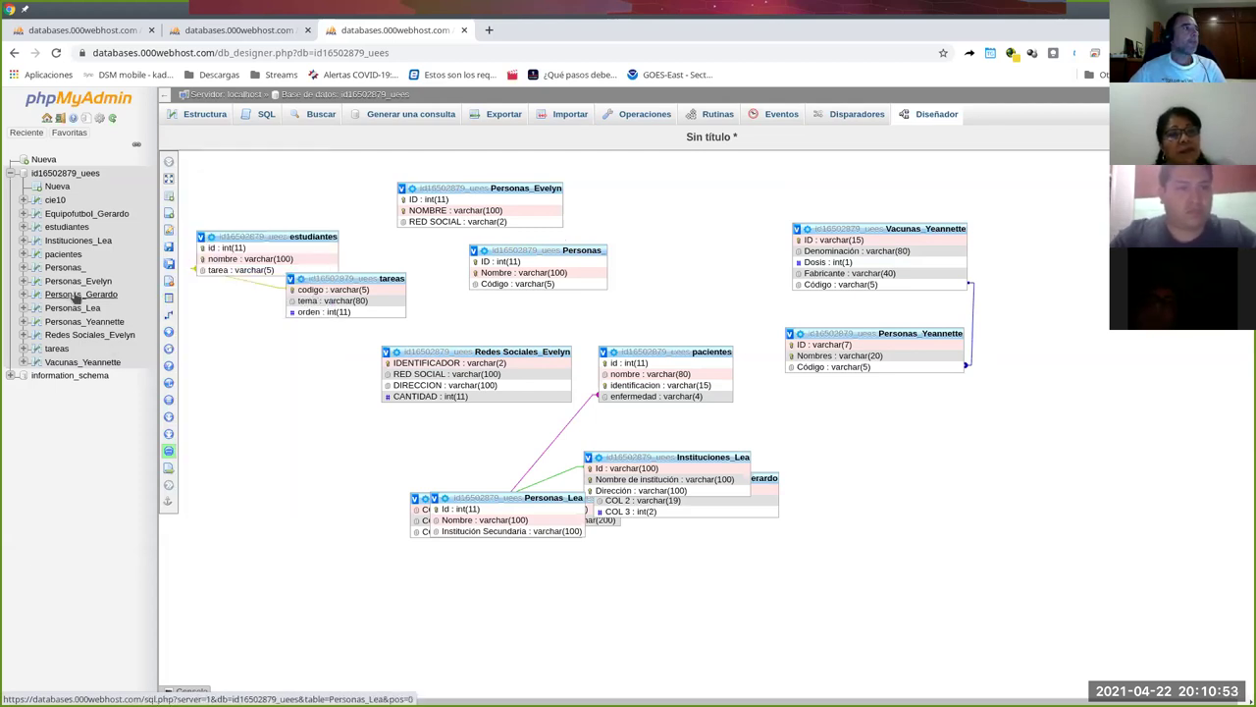
{"action": "left_click", "coordinate": [93, 321]}
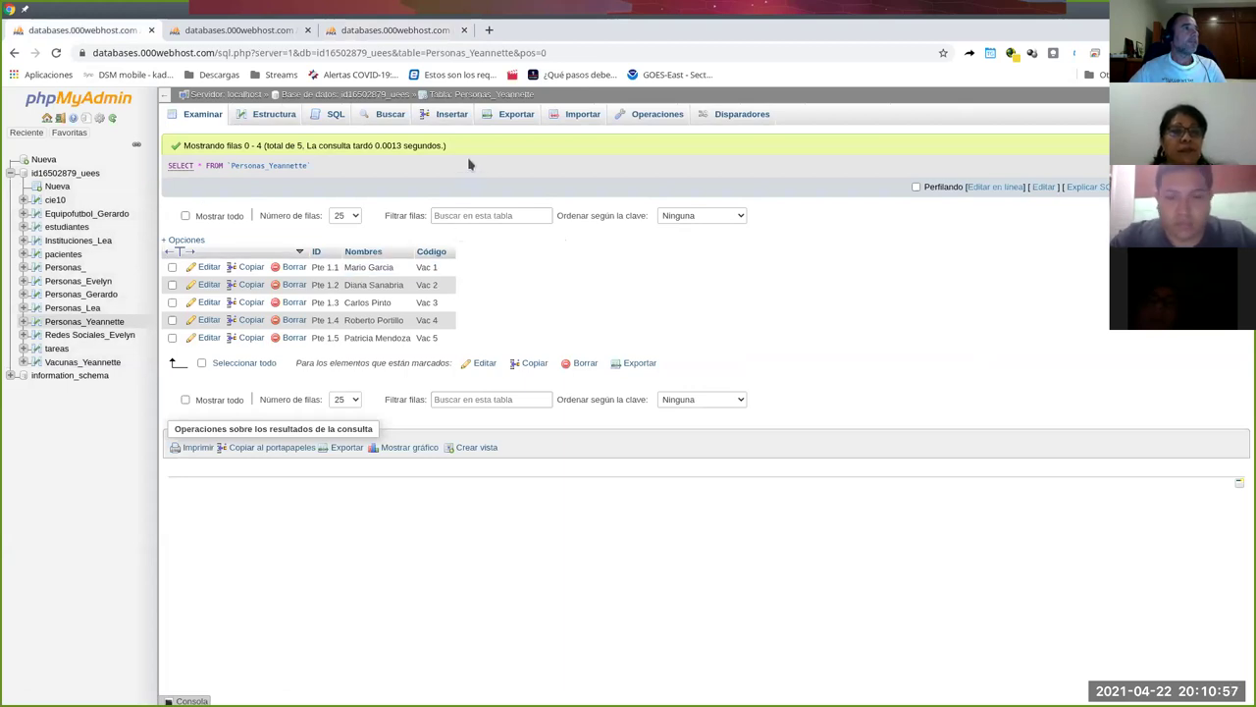
{"action": "left_click", "coordinate": [263, 119]}
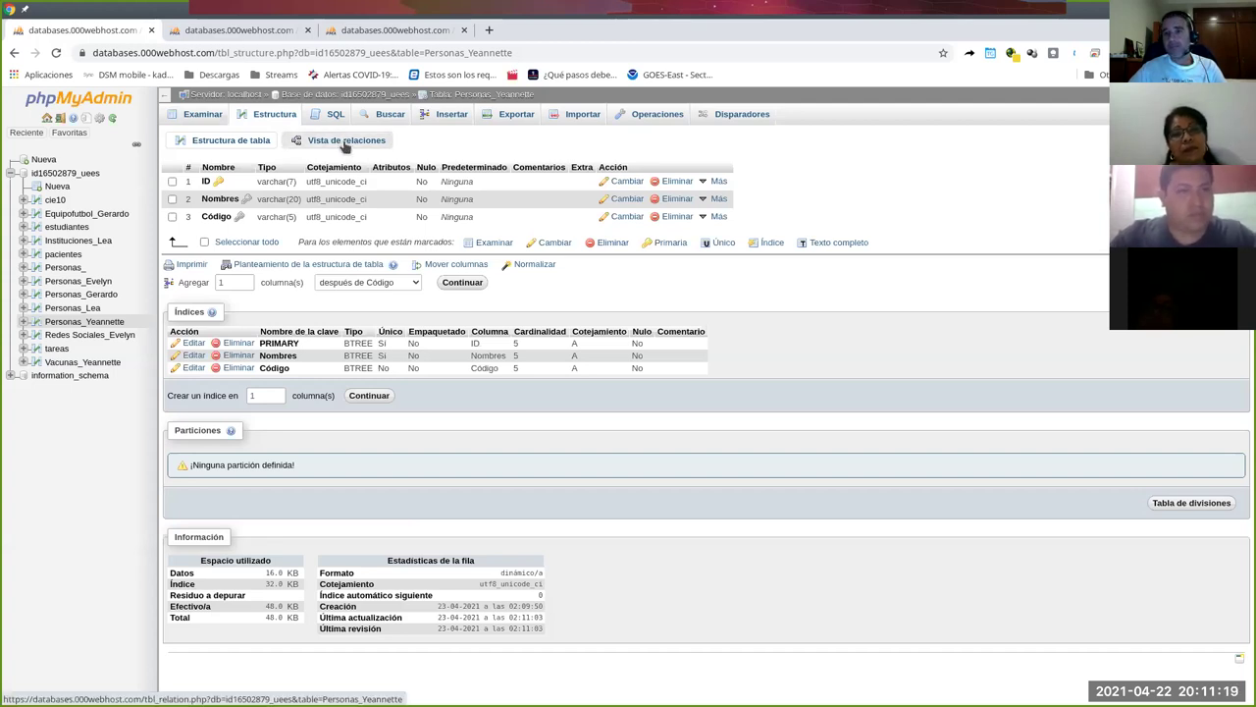
{"action": "left_click", "coordinate": [344, 142]}
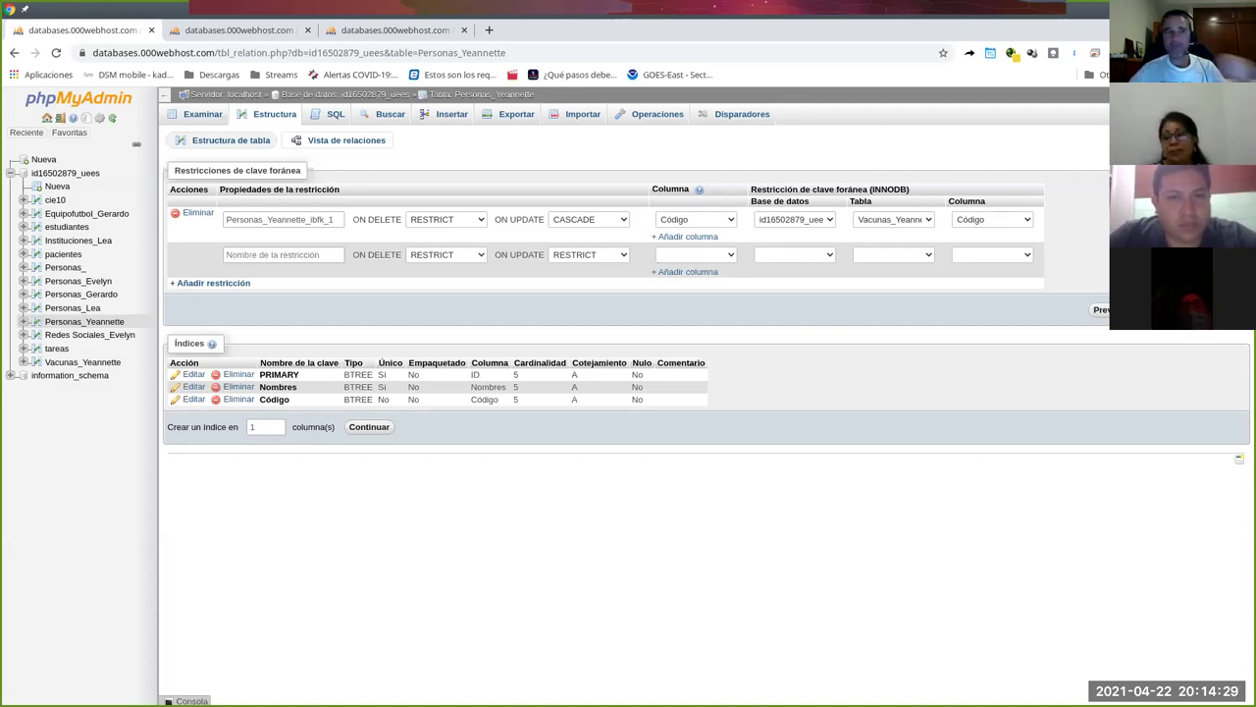
{"action": "key", "text": "ctrl+alt+Right"}
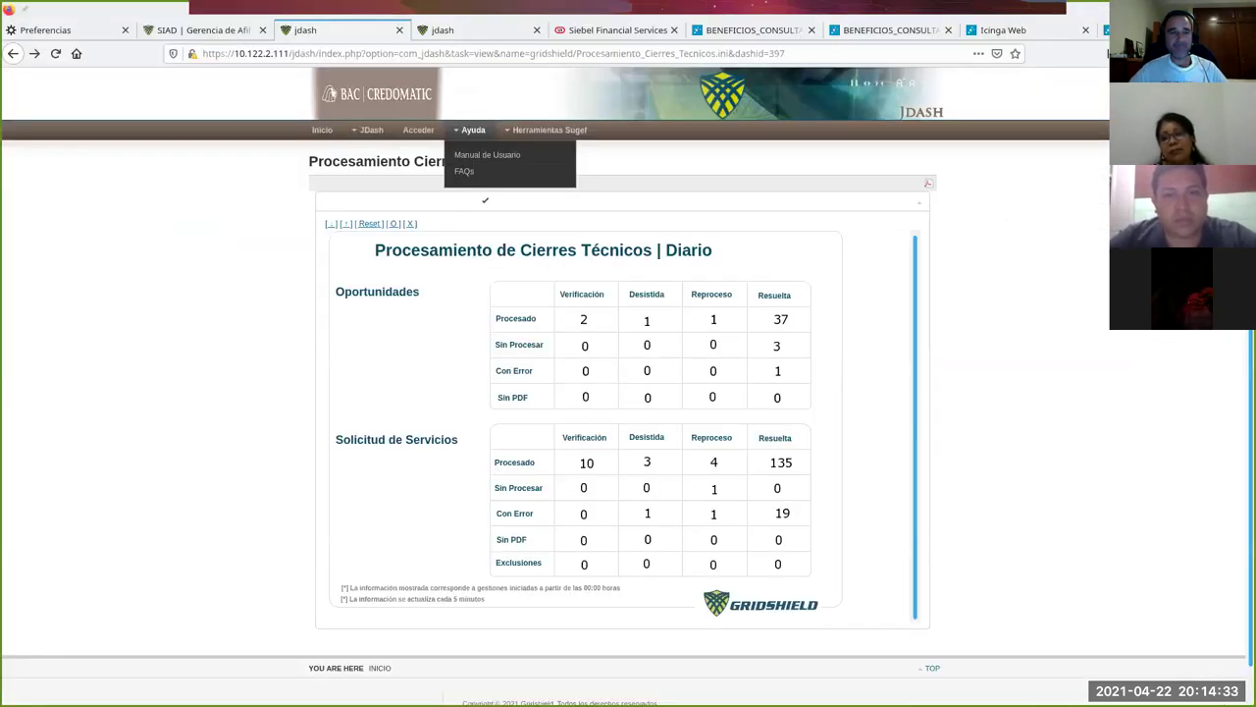
{"action": "key", "text": "ctrl+alt+Left"}
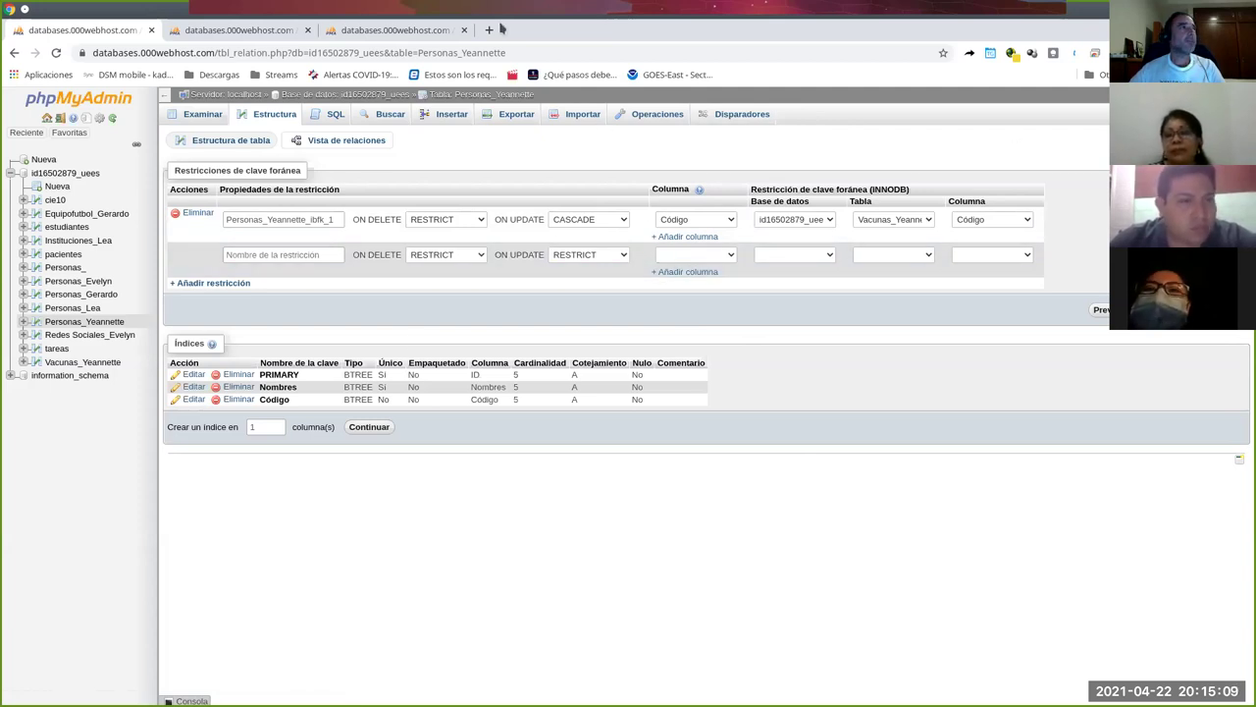
Close the two extra browser tabs and log out of phpMyAdmin.
{"action": "left_click", "coordinate": [307, 31]}
{"action": "left_click", "coordinate": [307, 30]}
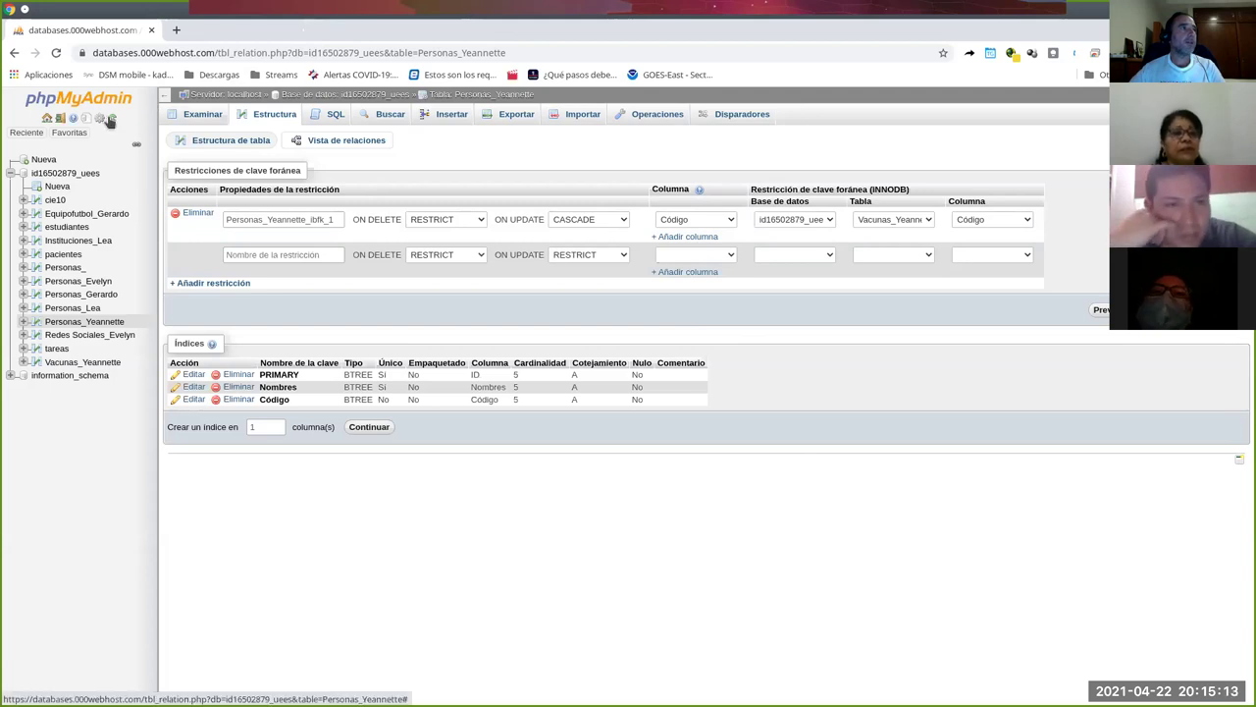
{"action": "left_click", "coordinate": [57, 118]}
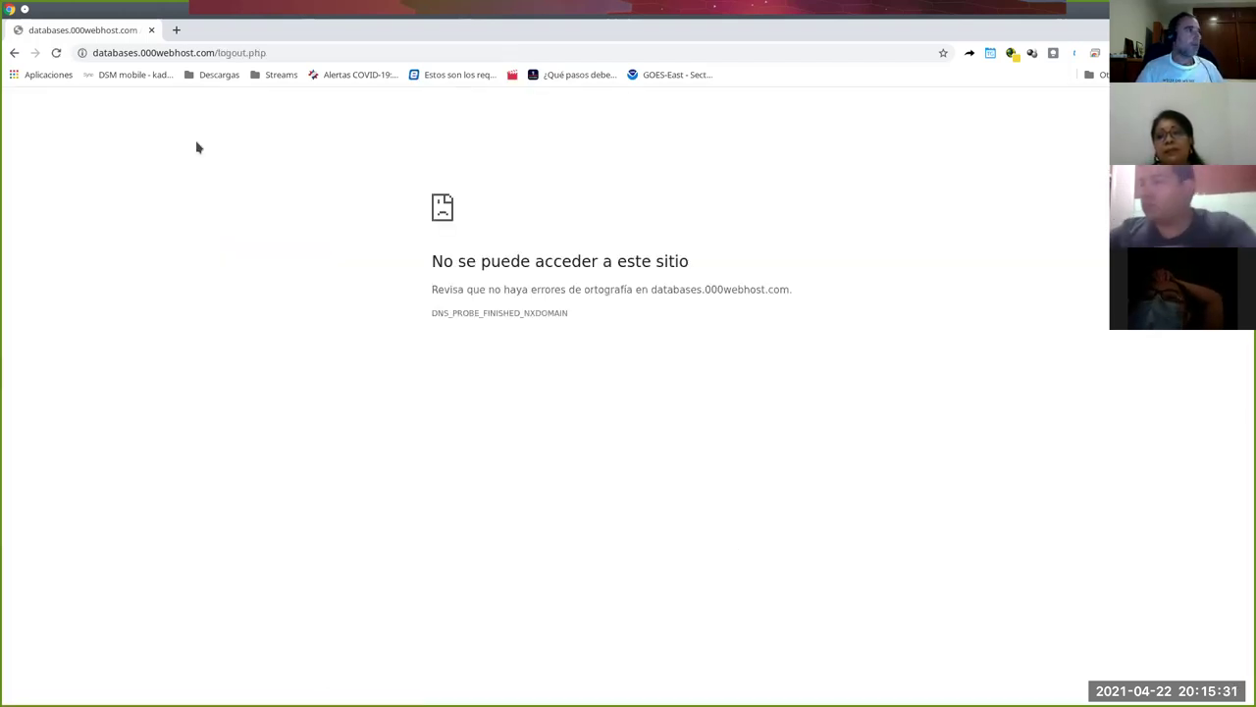
Reload the failed logout page, confirming the form resubmission to reach the login page.
{"action": "left_click", "coordinate": [56, 53]}
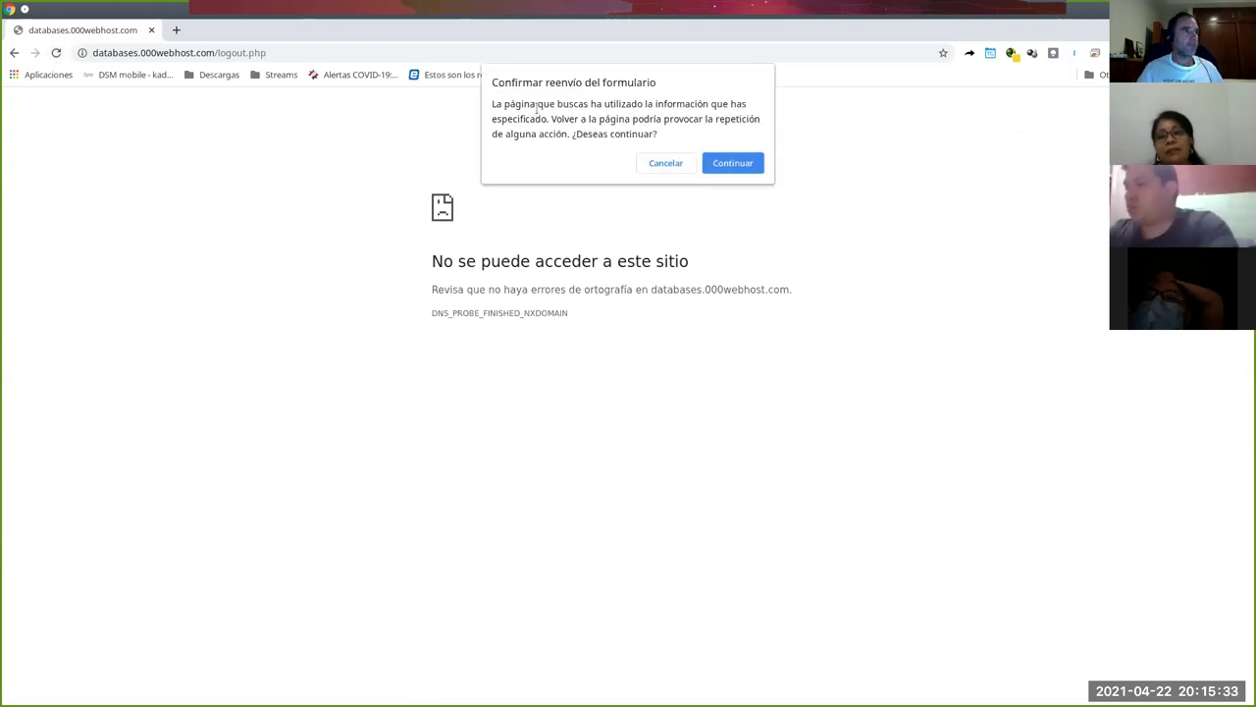
{"action": "left_click", "coordinate": [730, 163]}
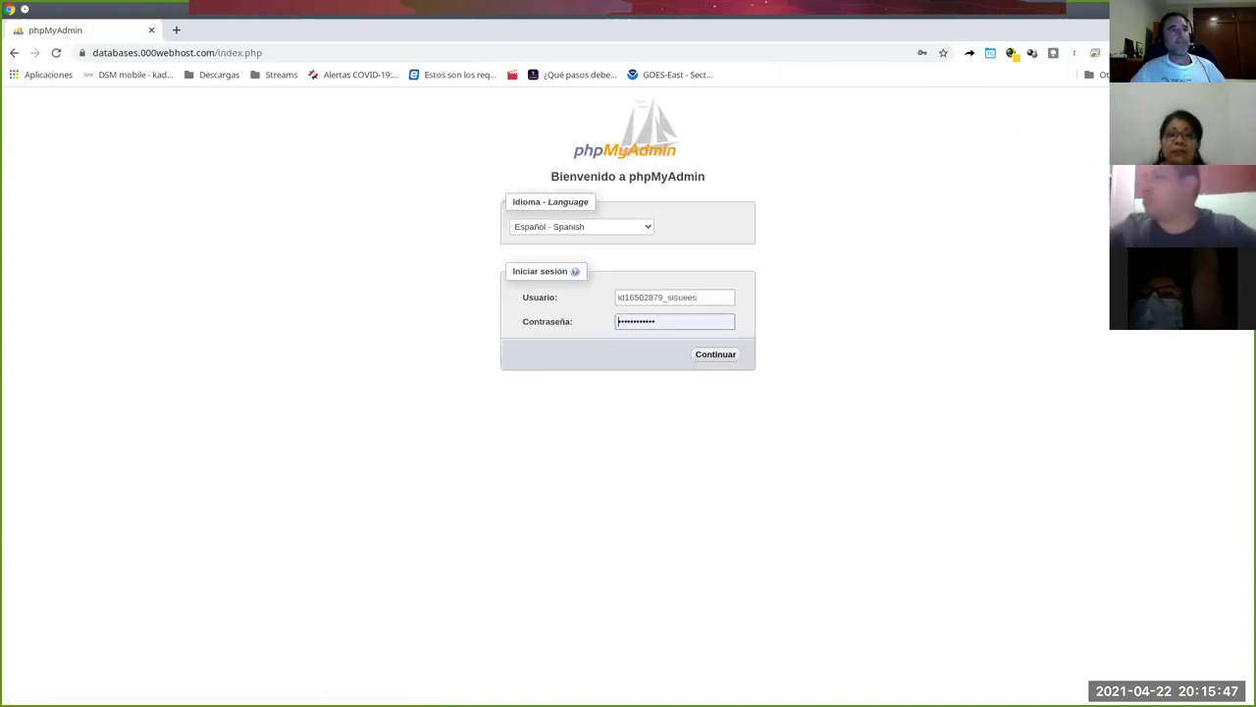
Log back in and open the database's structure page listing its 13 tables.
{"action": "left_click", "coordinate": [729, 356]}
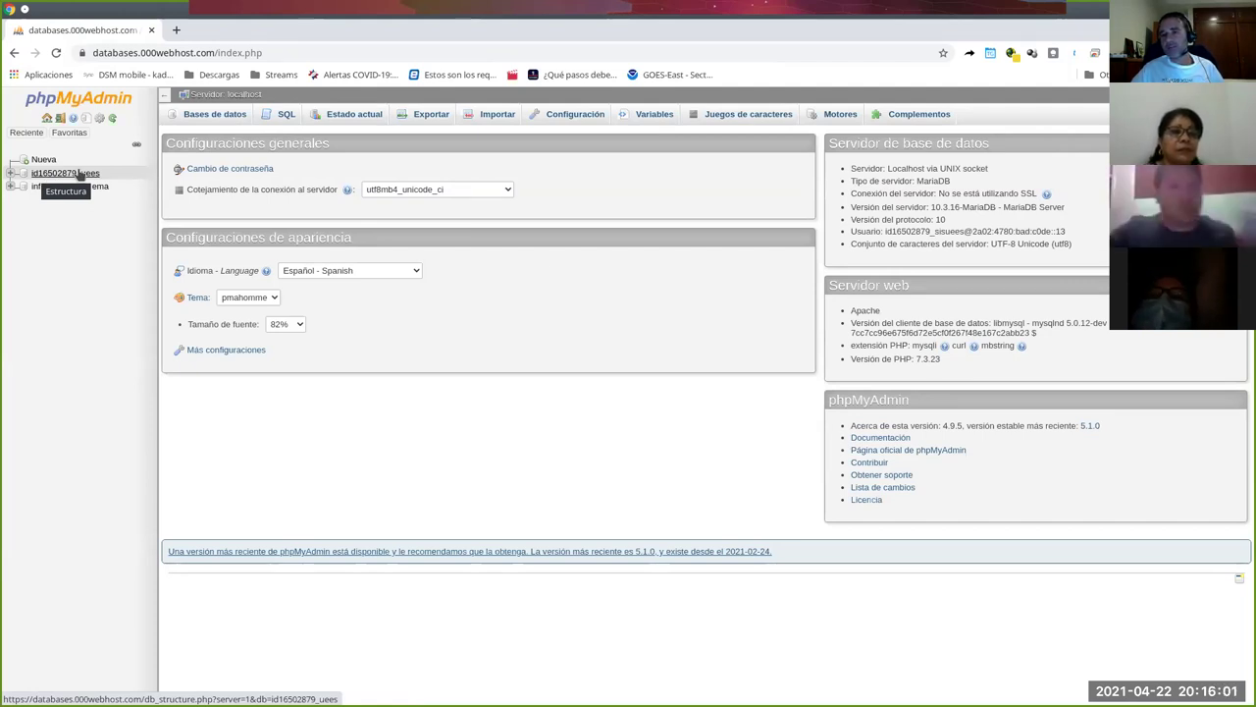
{"action": "left_click", "coordinate": [80, 173]}
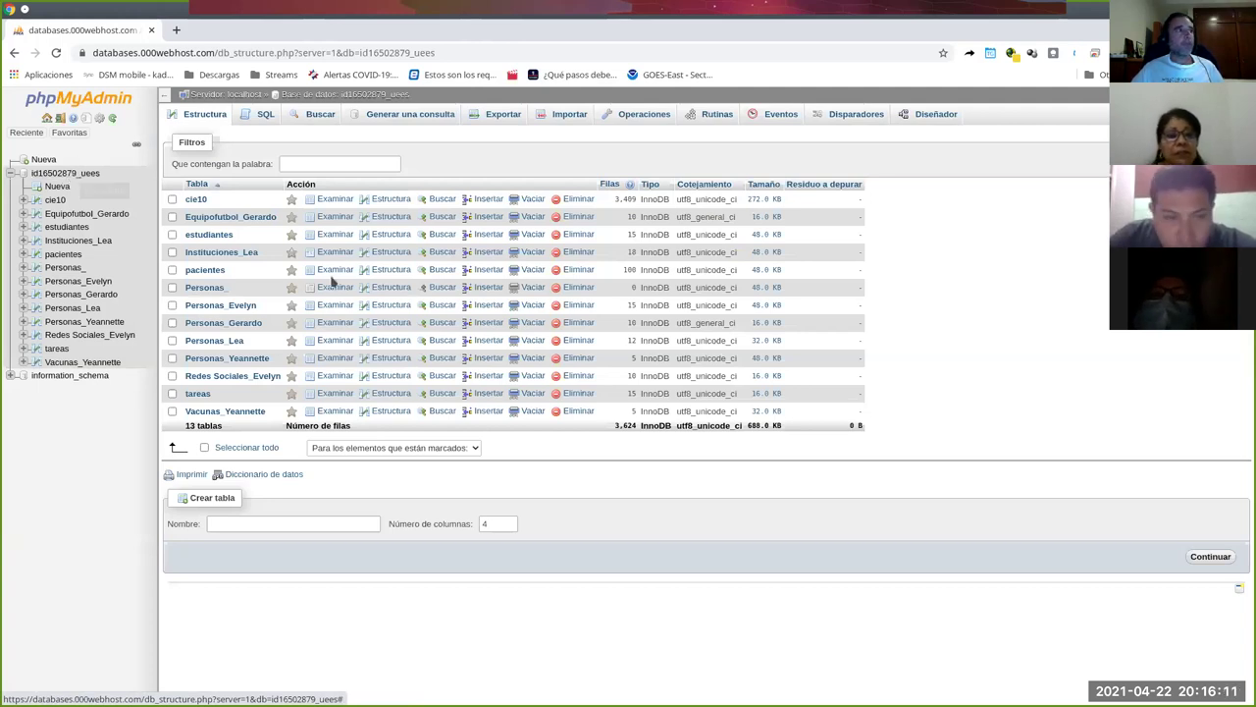
Create a new table named personas_carlos with 4 columns.
{"action": "left_click", "coordinate": [262, 524]}
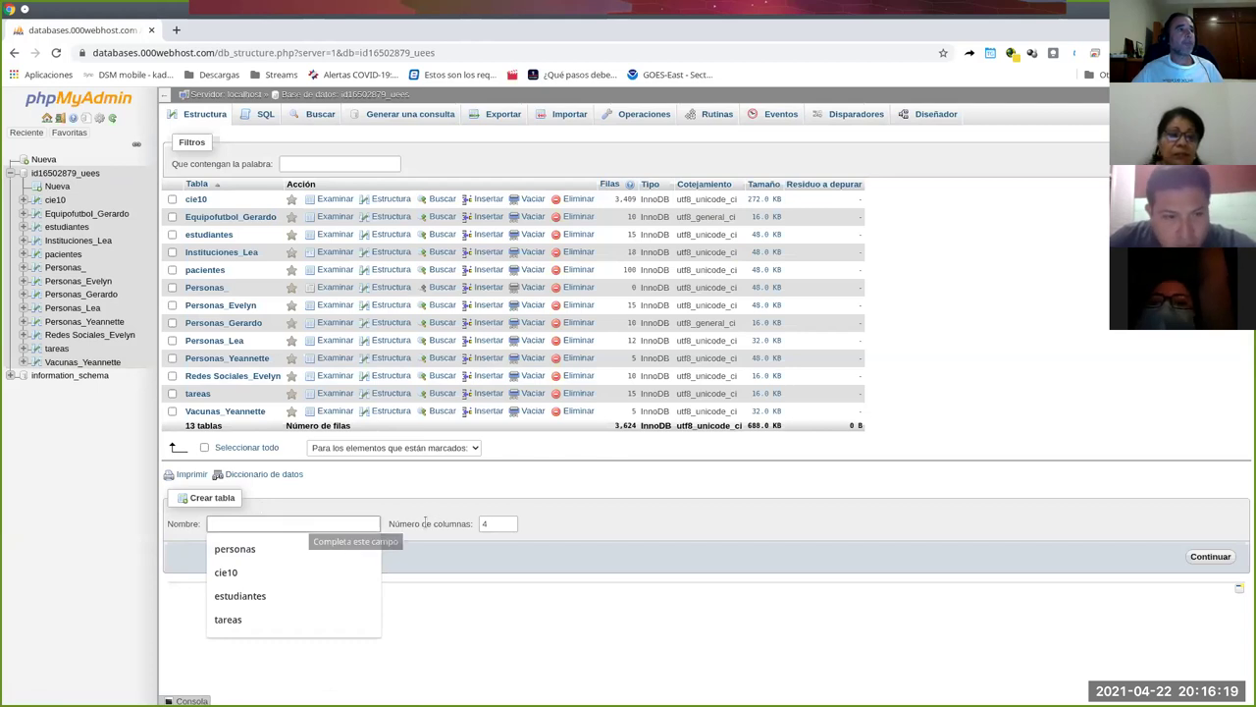
{"action": "left_click", "coordinate": [496, 522]}
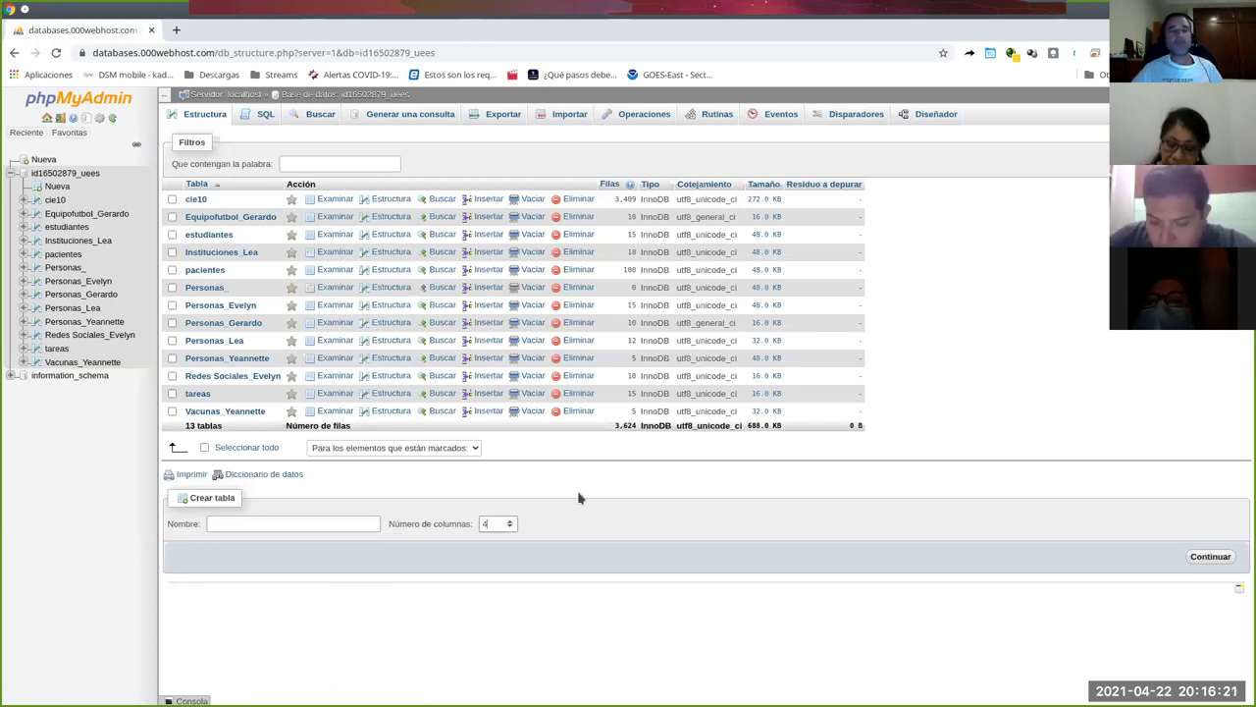
{"action": "left_click", "coordinate": [293, 522]}
{"action": "type", "text": "per"}
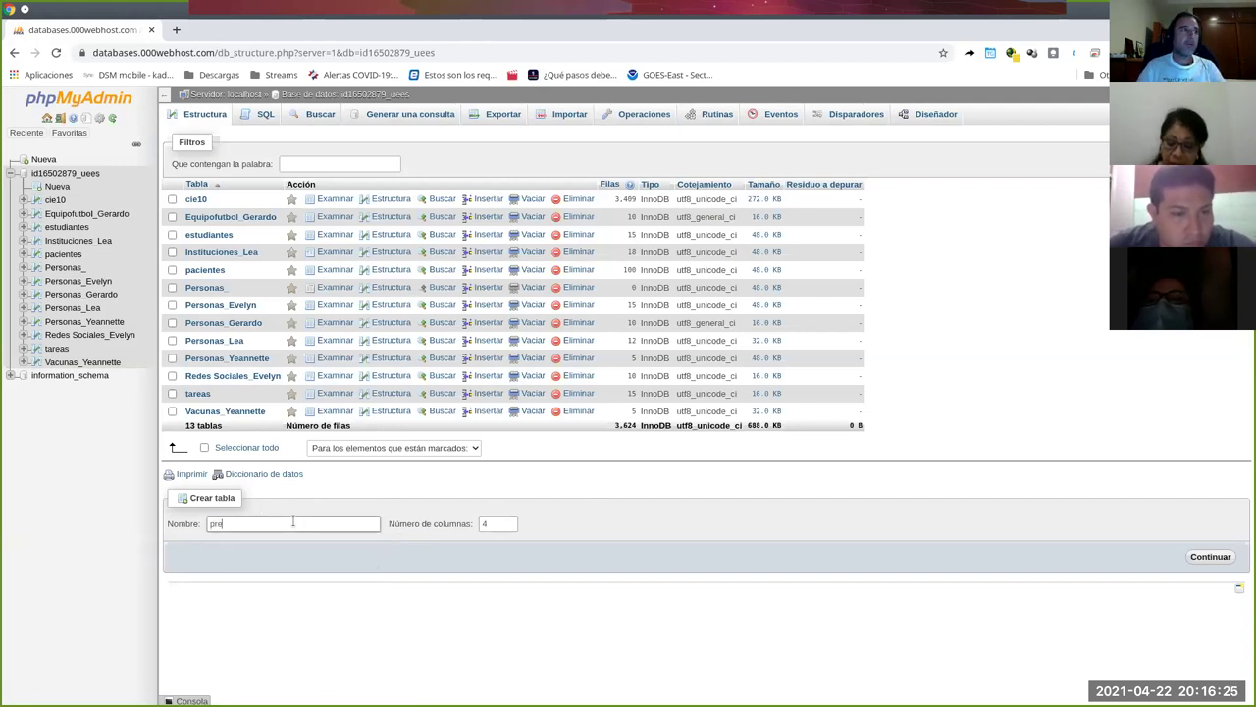
{"action": "type", "text": "sonas_carlos"}
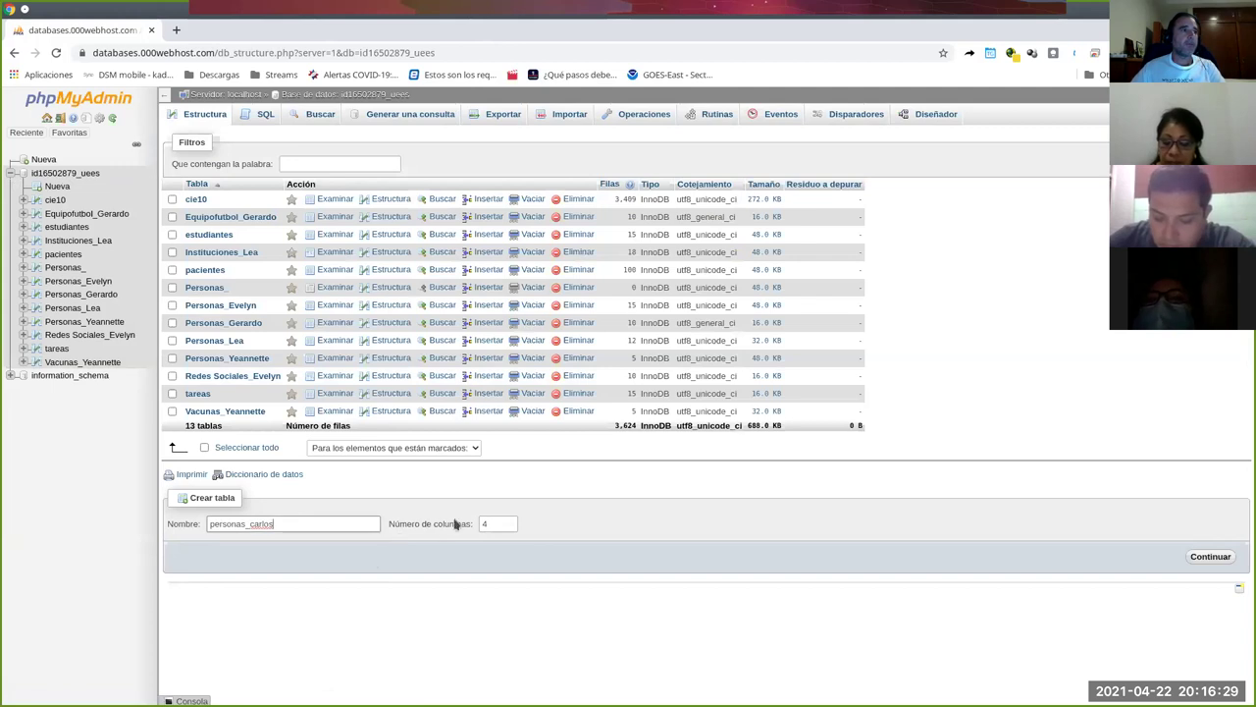
{"action": "left_click", "coordinate": [510, 522]}
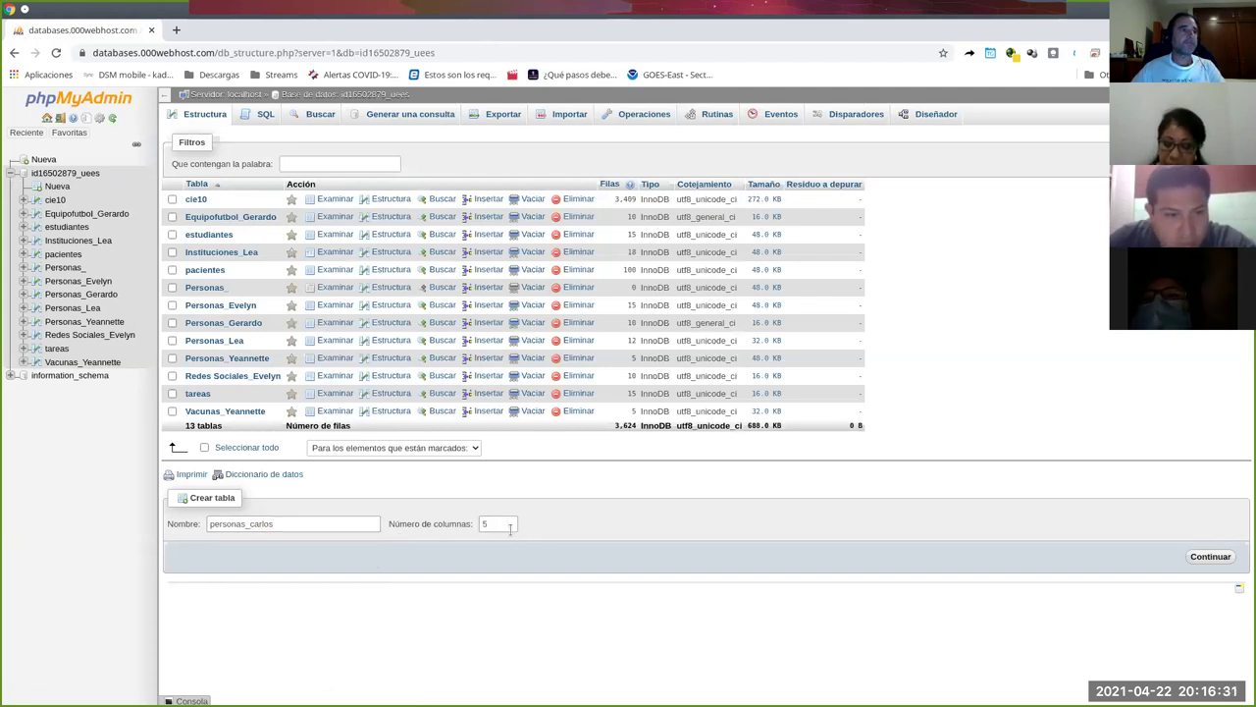
{"action": "left_click", "coordinate": [509, 527]}
{"action": "key", "text": "Return"}
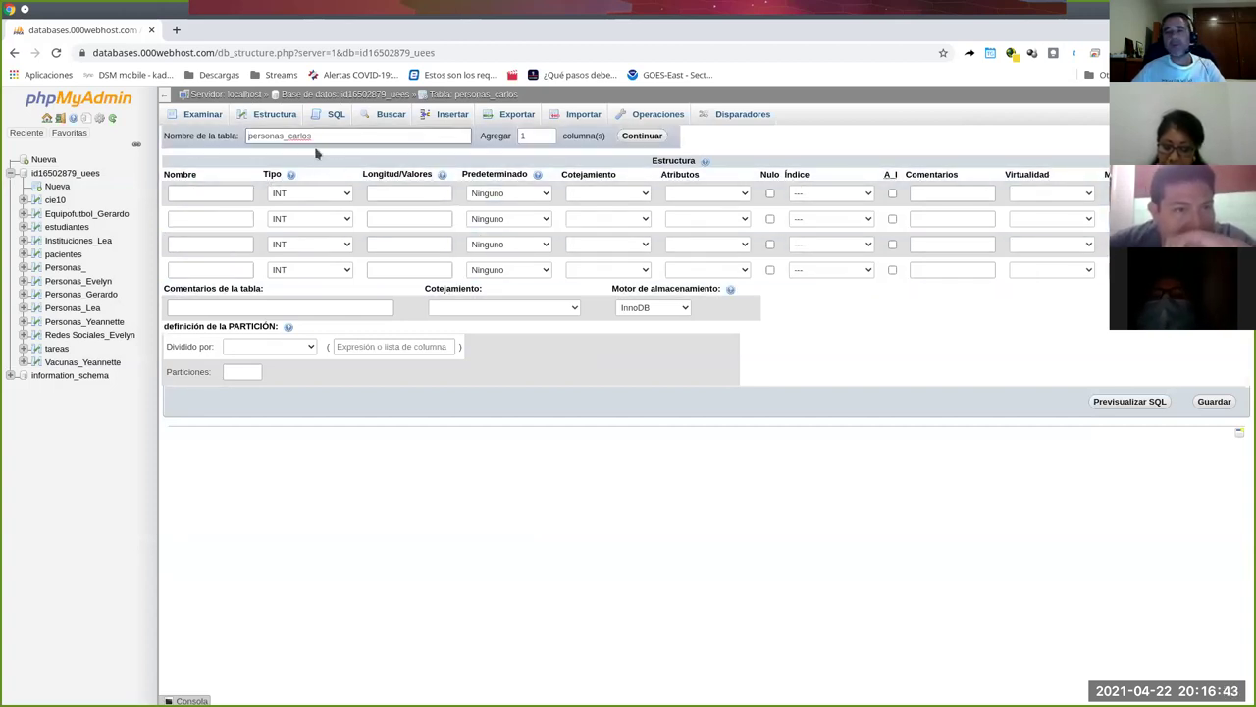
Name the four columns id, nombre, apellidos and enfermedad using the autofill suggestions.
{"action": "left_click", "coordinate": [233, 191]}
{"action": "left_click", "coordinate": [225, 216]}
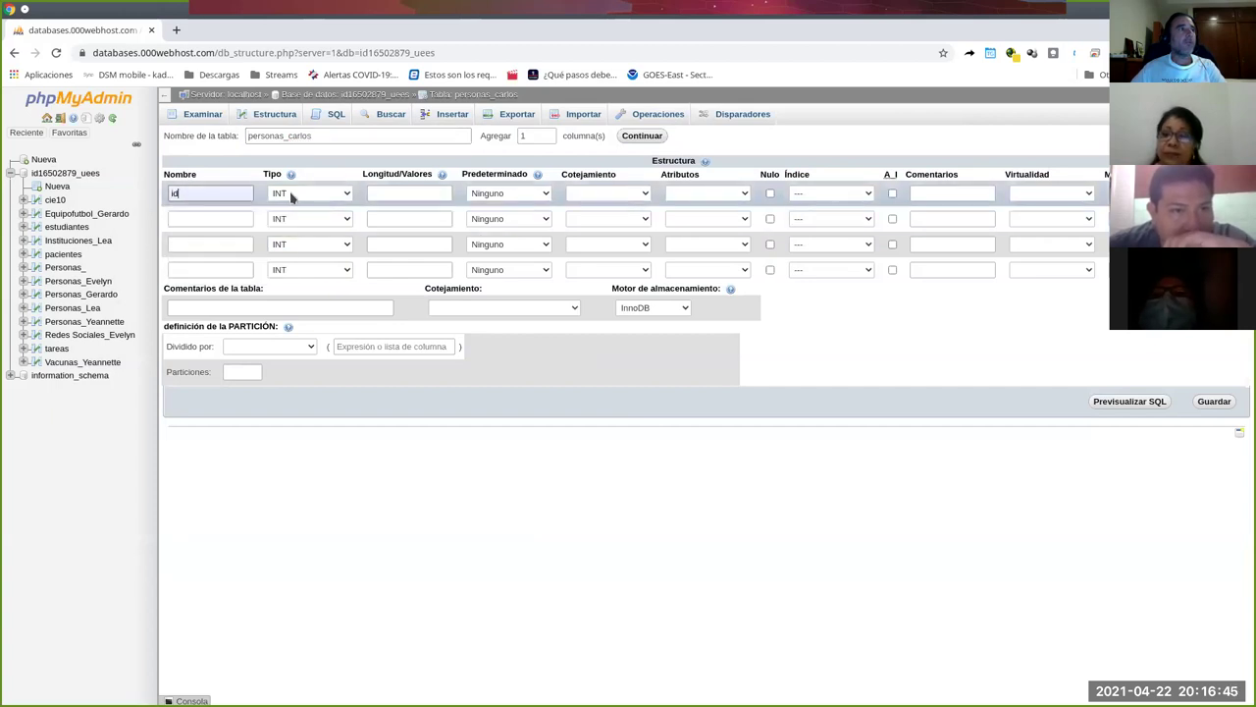
{"action": "left_click", "coordinate": [222, 218]}
{"action": "left_click", "coordinate": [225, 243]}
{"action": "left_click", "coordinate": [214, 243]}
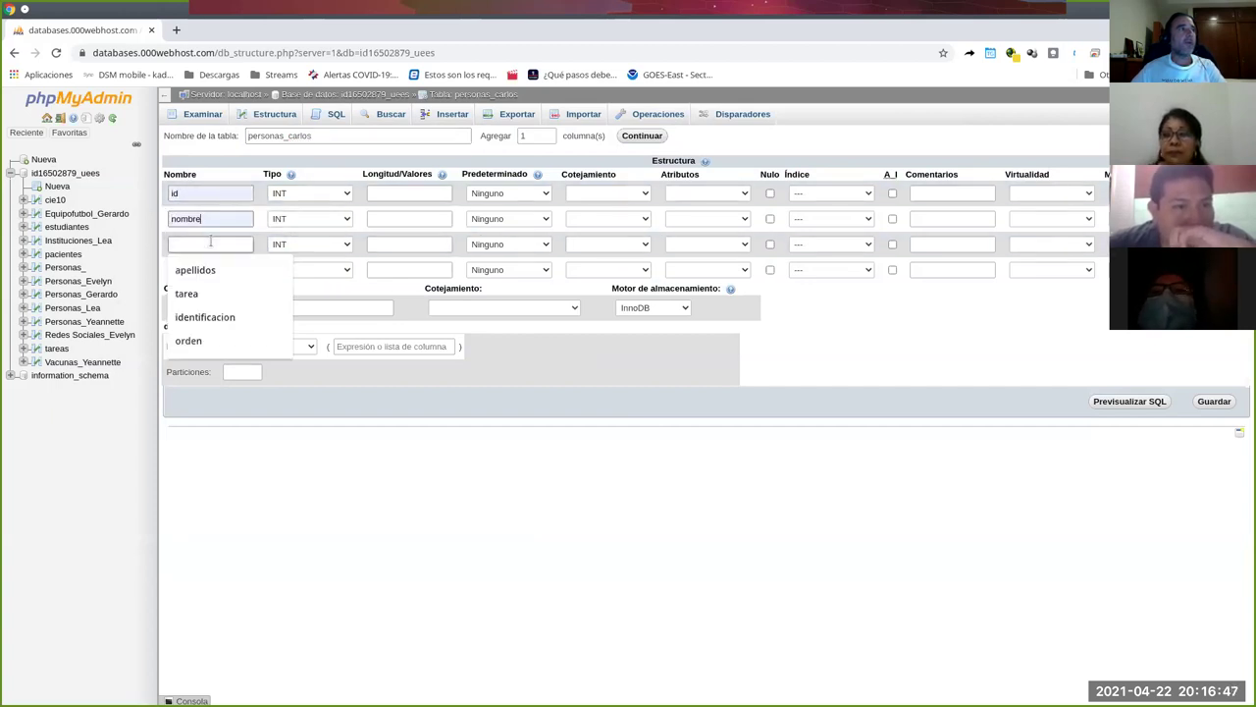
{"action": "left_click", "coordinate": [218, 270]}
{"action": "left_click", "coordinate": [215, 269]}
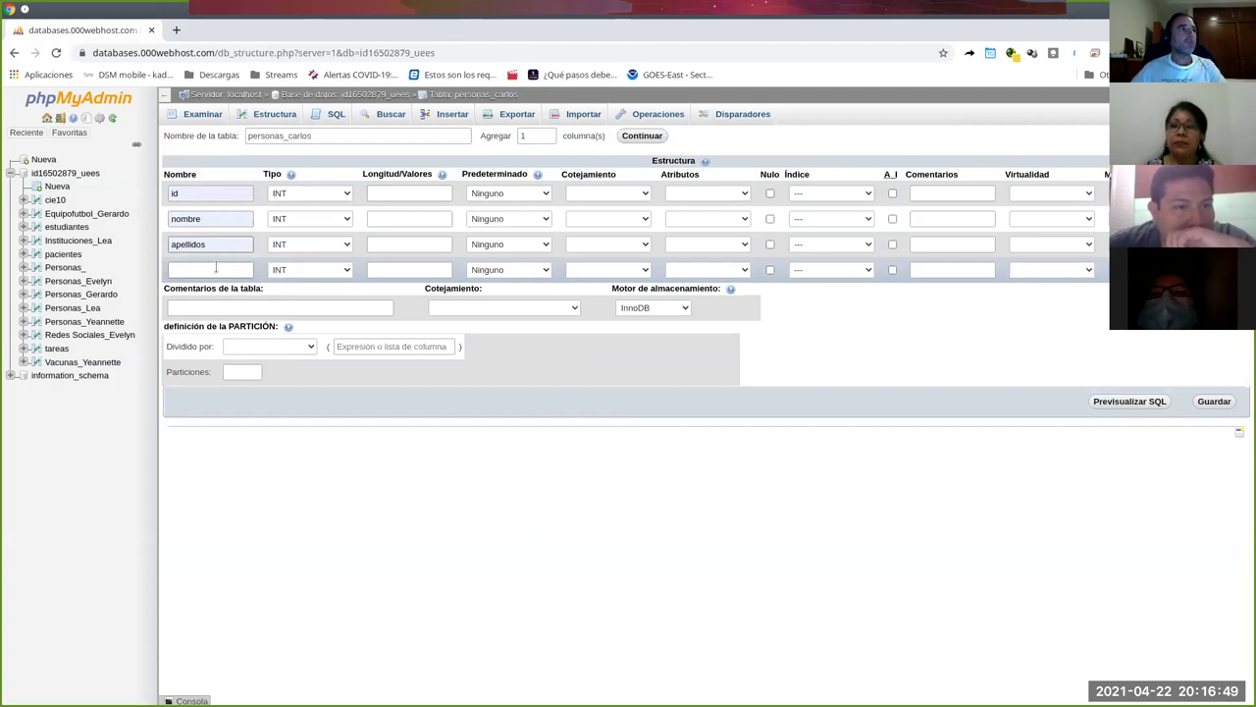
{"action": "left_click", "coordinate": [211, 319]}
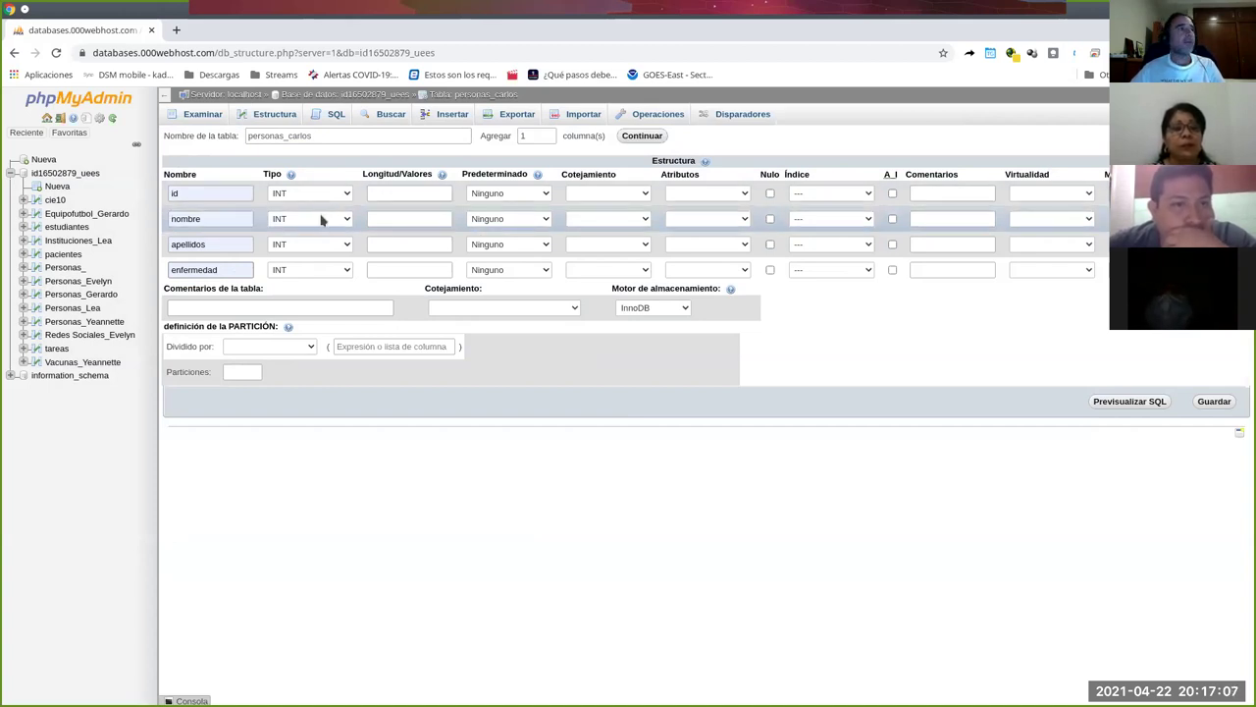
{"action": "left_click", "coordinate": [322, 220]}
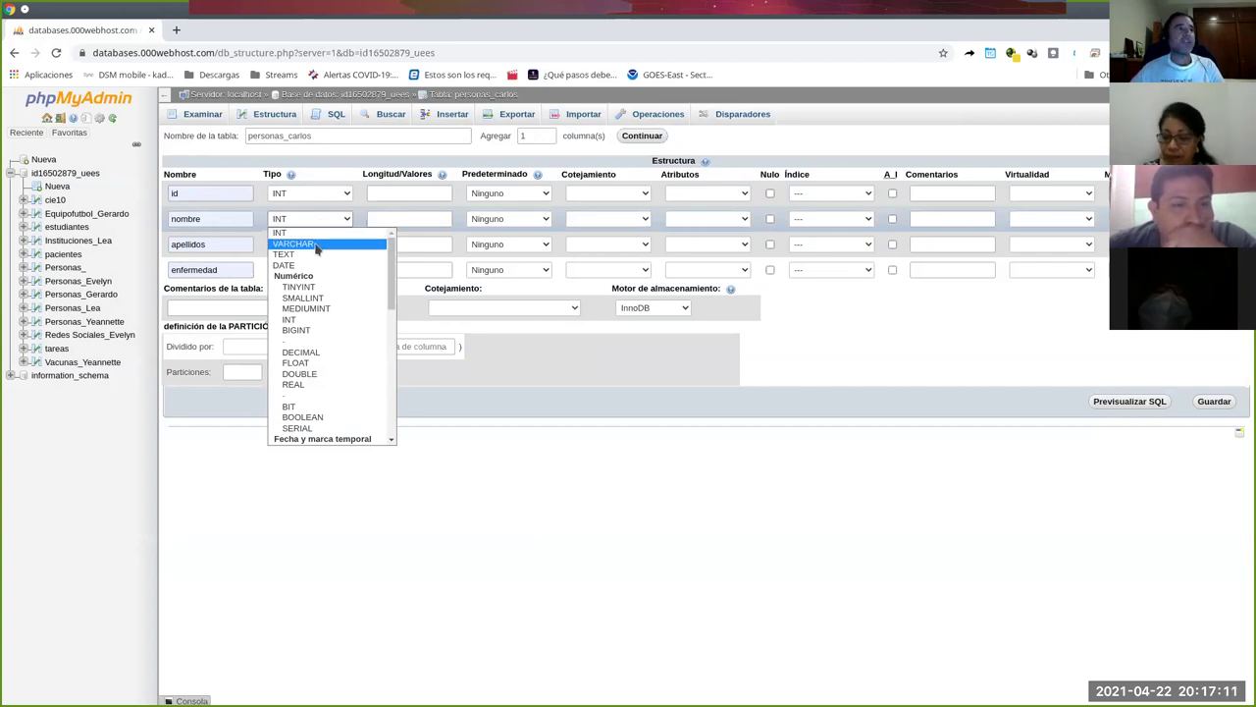
Make nombre and apellidos VARCHAR(80) and enfermedad VARCHAR(4), leaving id as INT.
{"action": "left_click", "coordinate": [316, 244]}
{"action": "left_click", "coordinate": [392, 218]}
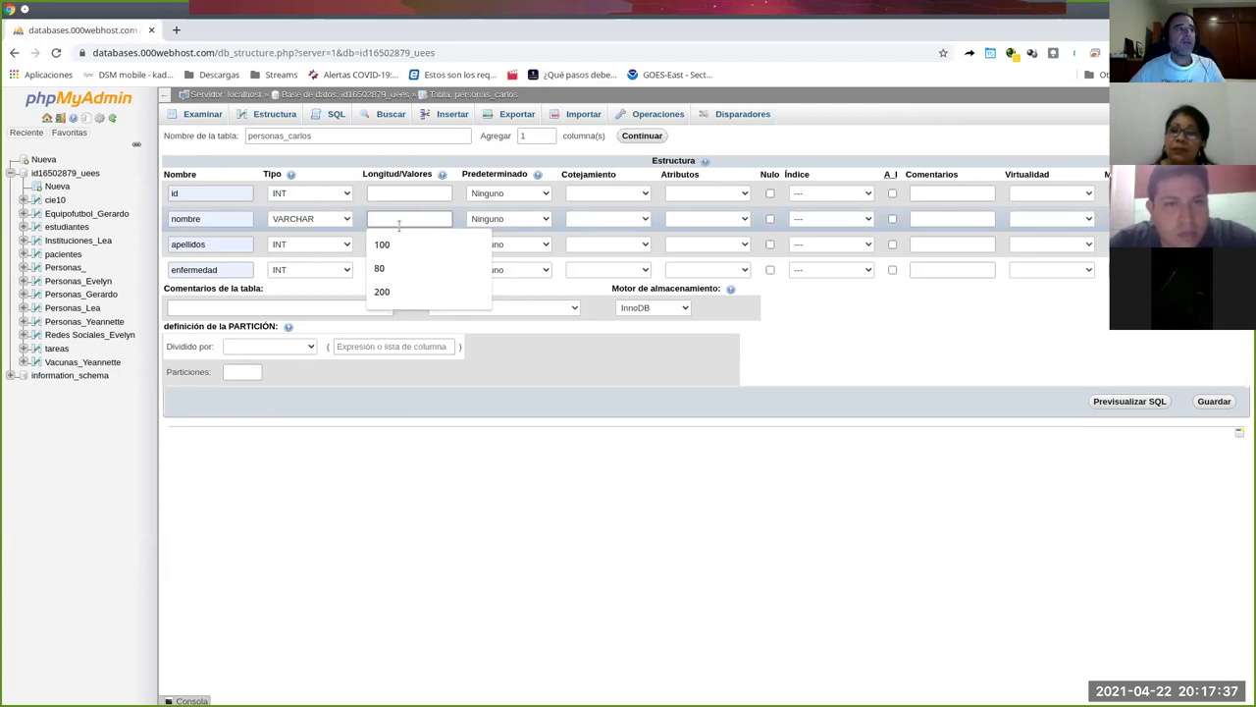
{"action": "left_click", "coordinate": [383, 268]}
{"action": "left_click", "coordinate": [335, 246]}
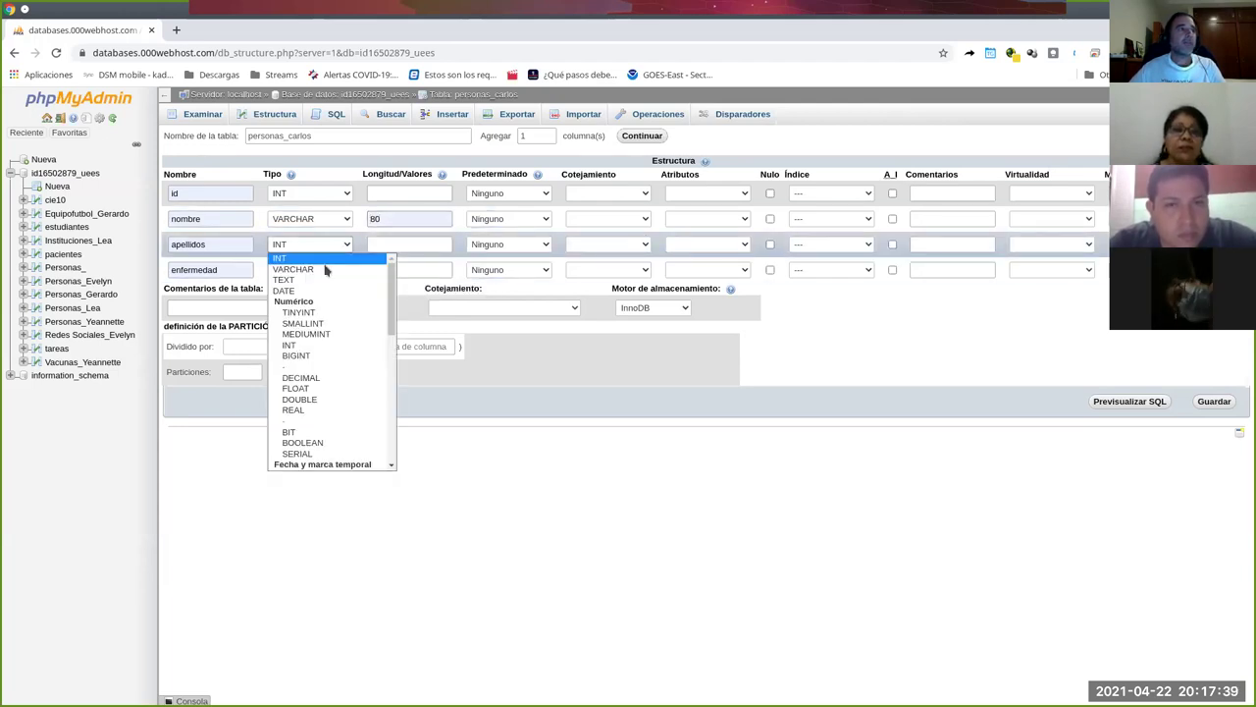
{"action": "left_click", "coordinate": [295, 269]}
{"action": "left_click", "coordinate": [377, 243]}
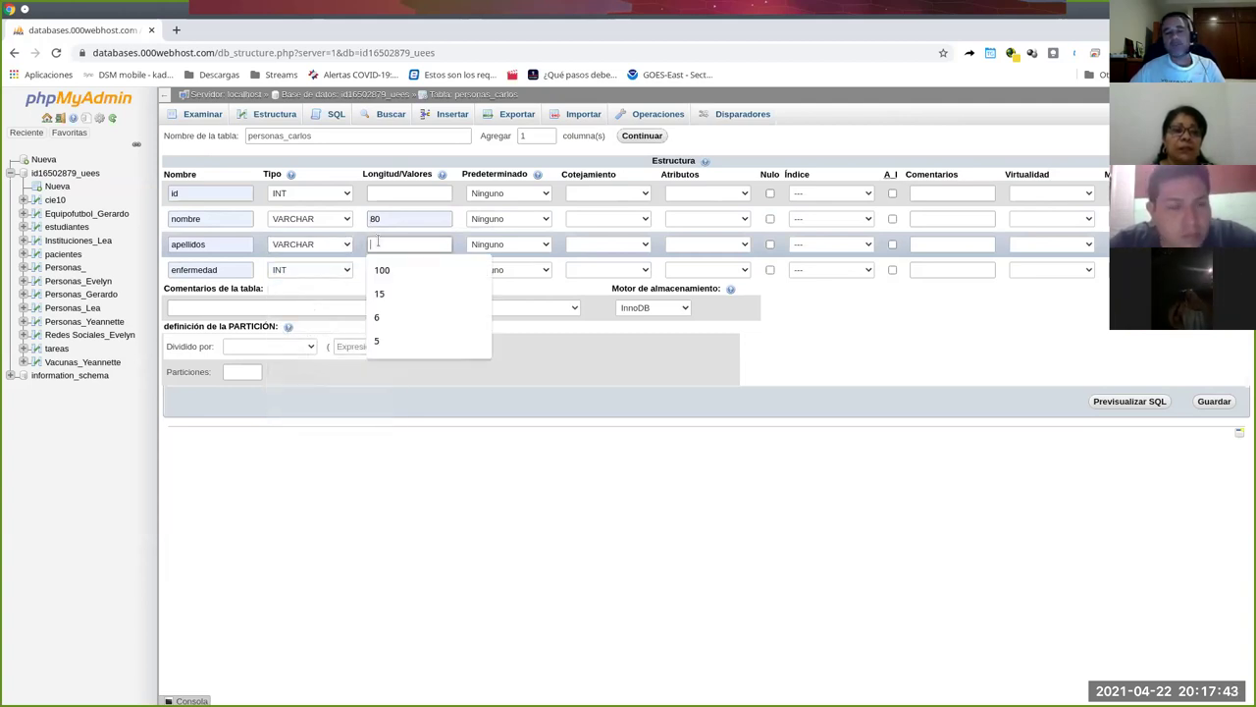
{"action": "type", "text": "8"}
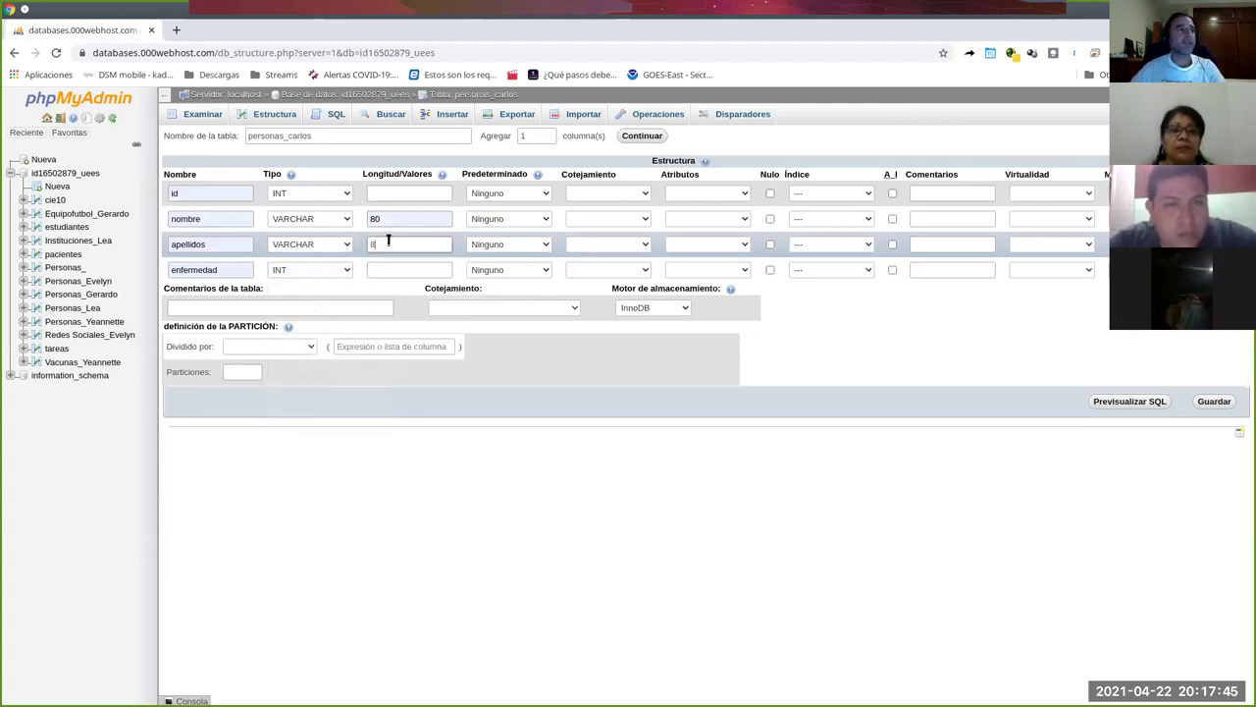
{"action": "type", "text": "0"}
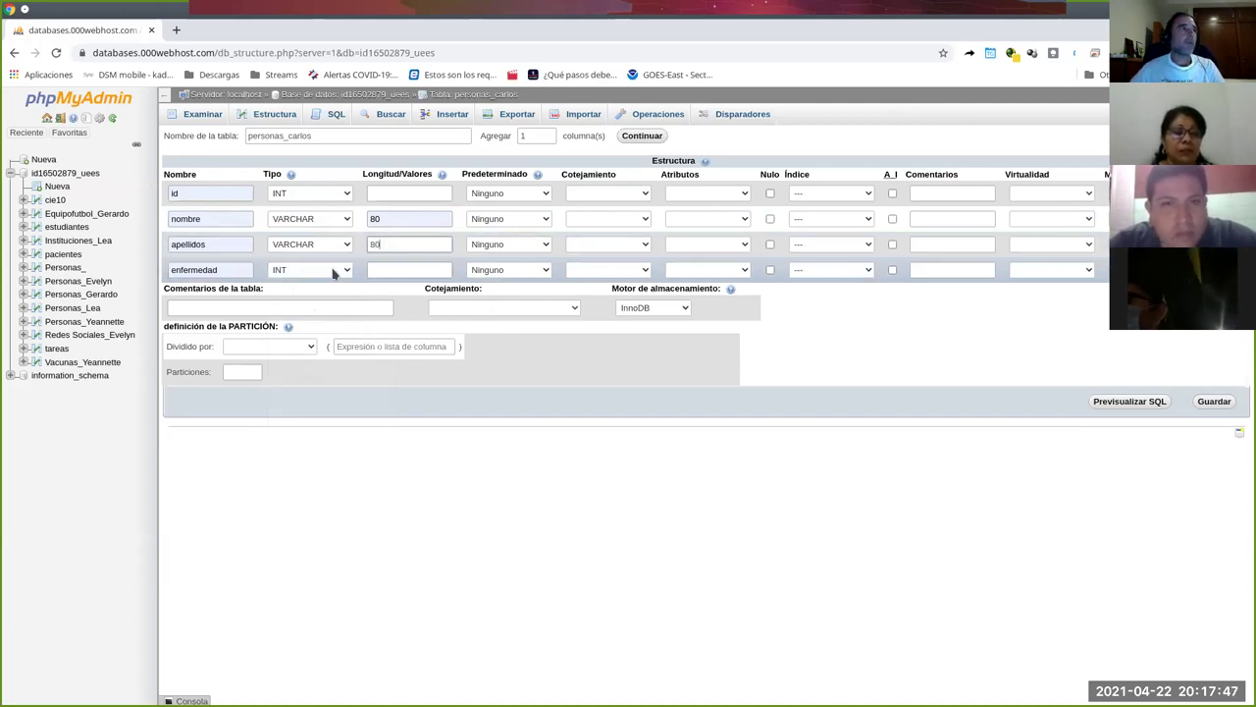
{"action": "left_click", "coordinate": [332, 272]}
{"action": "left_click", "coordinate": [299, 294]}
{"action": "left_click", "coordinate": [380, 267]}
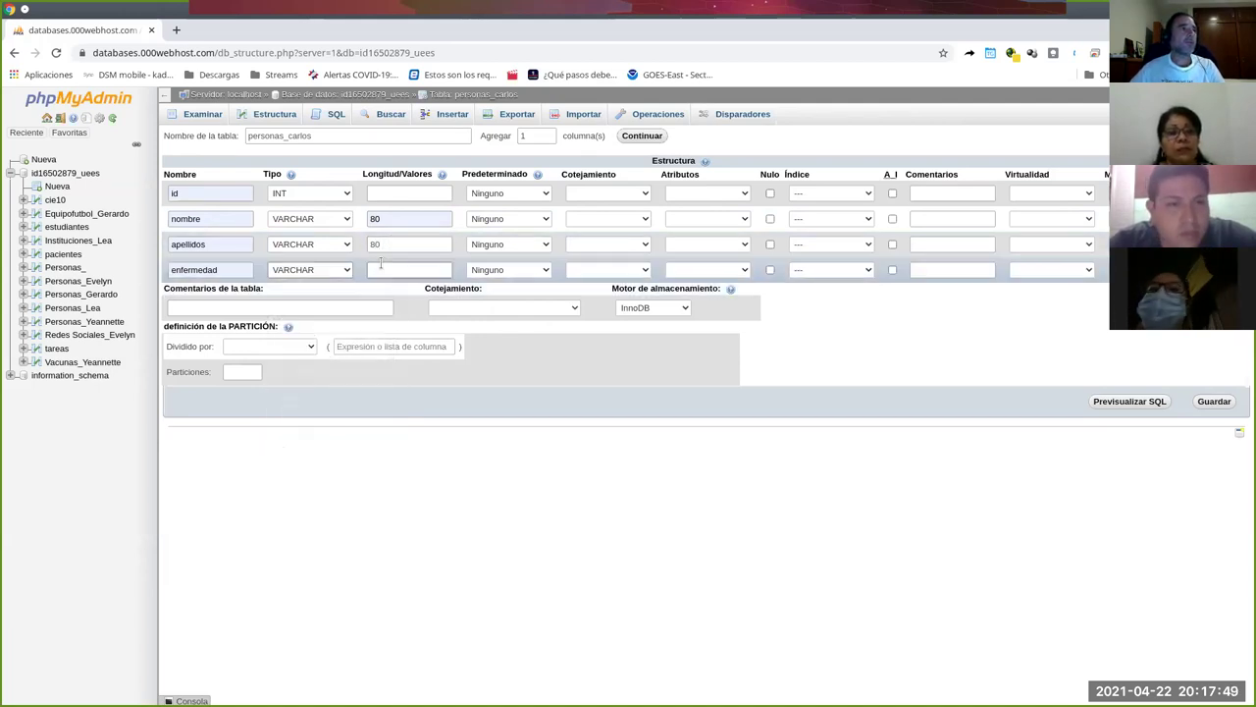
{"action": "left_click", "coordinate": [390, 318]}
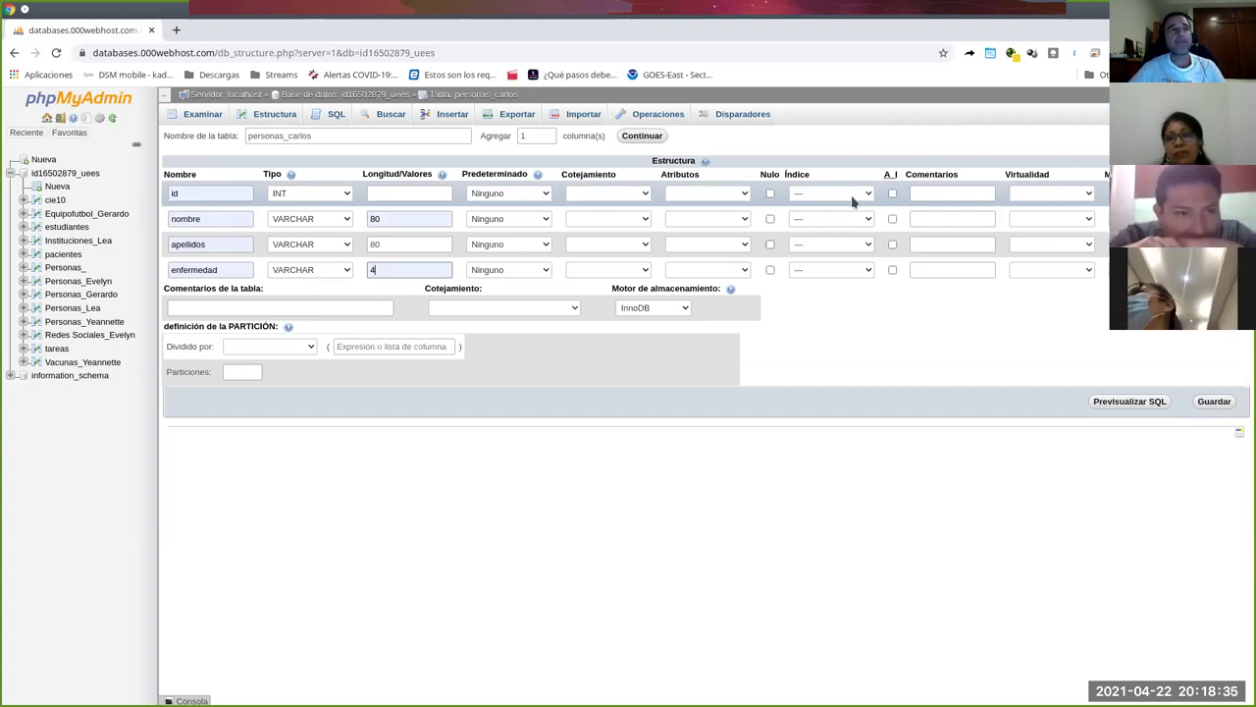
Set the id column as the PRIMARY key and confirm it.
{"action": "left_click", "coordinate": [850, 200]}
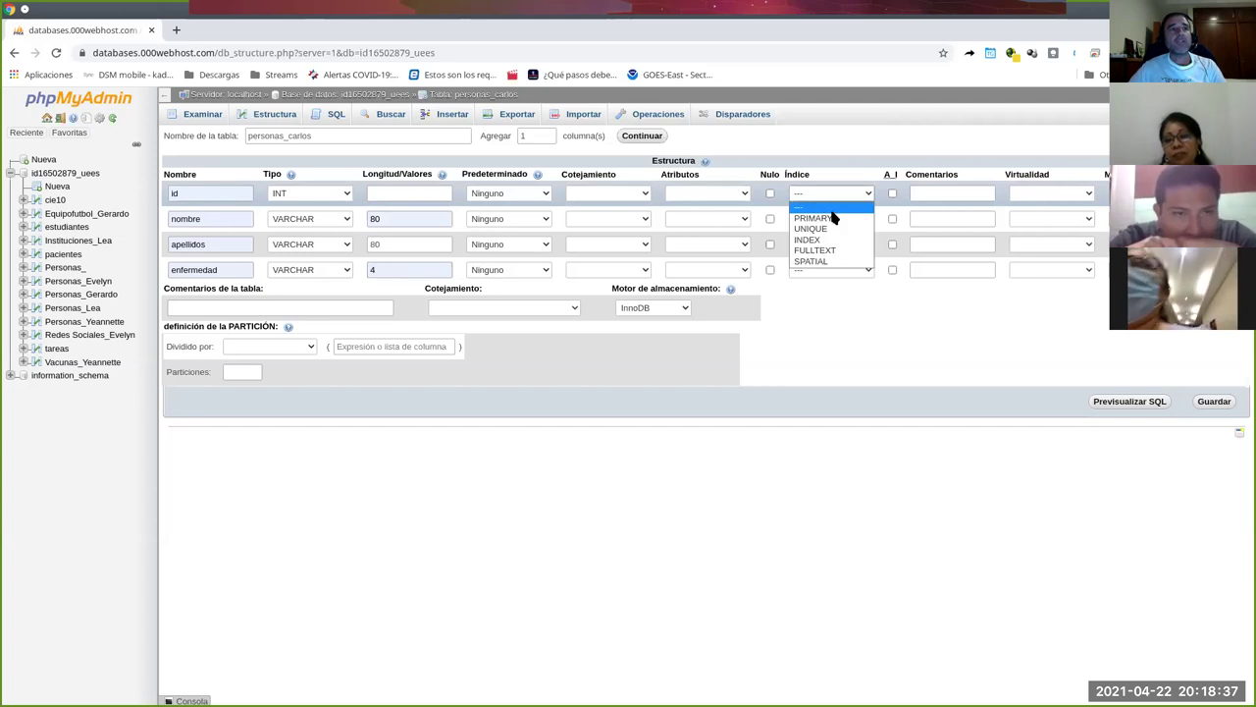
{"action": "left_click", "coordinate": [807, 218]}
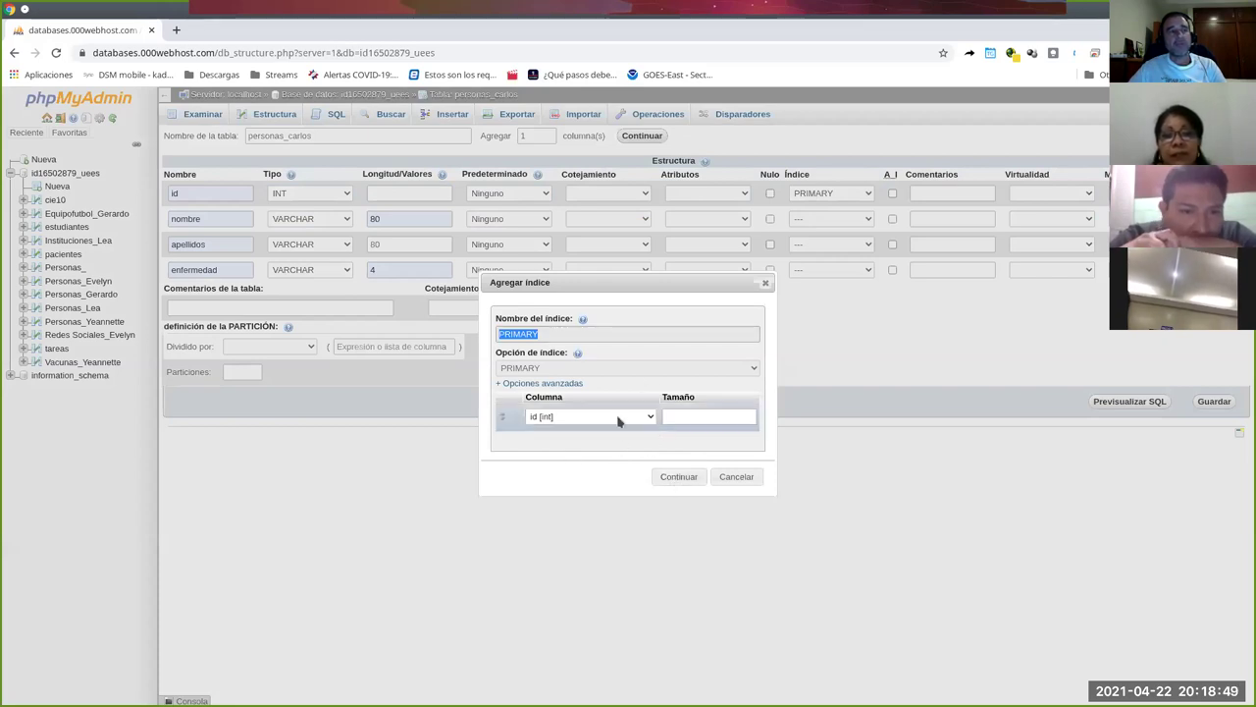
{"action": "left_click", "coordinate": [680, 478]}
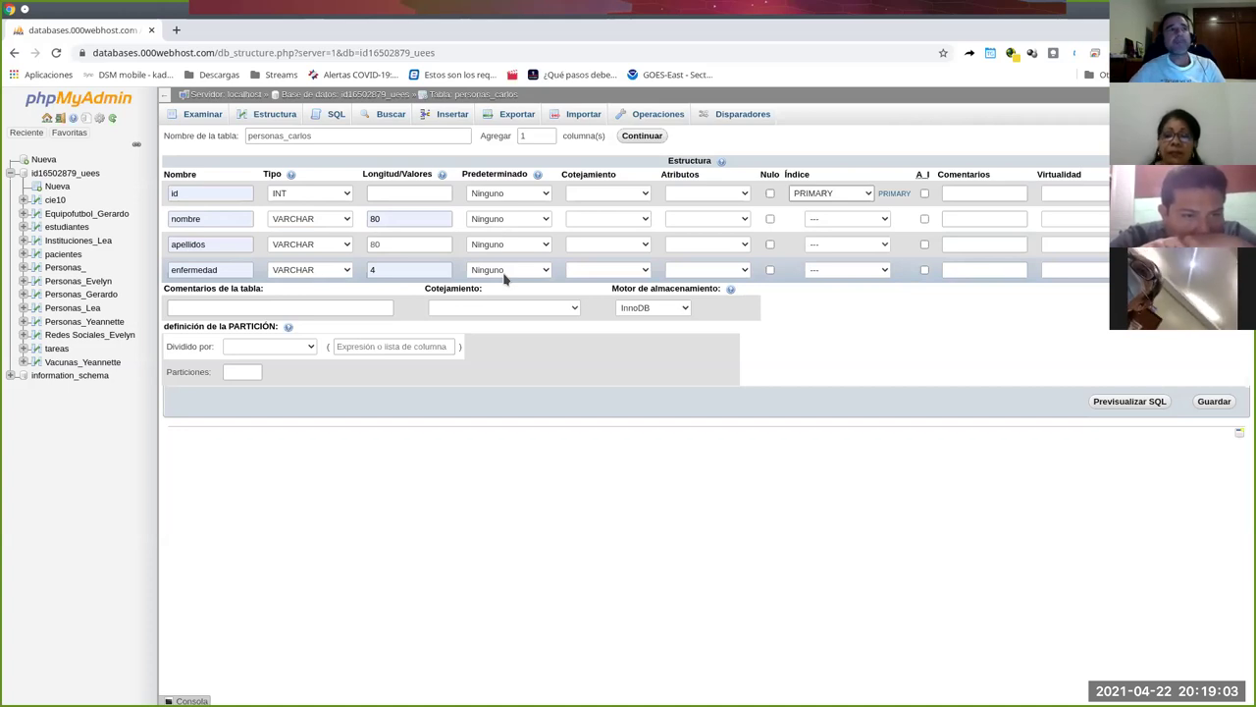
Open the Índice dropdown in the enfermedad row.
{"action": "left_click", "coordinate": [835, 271]}
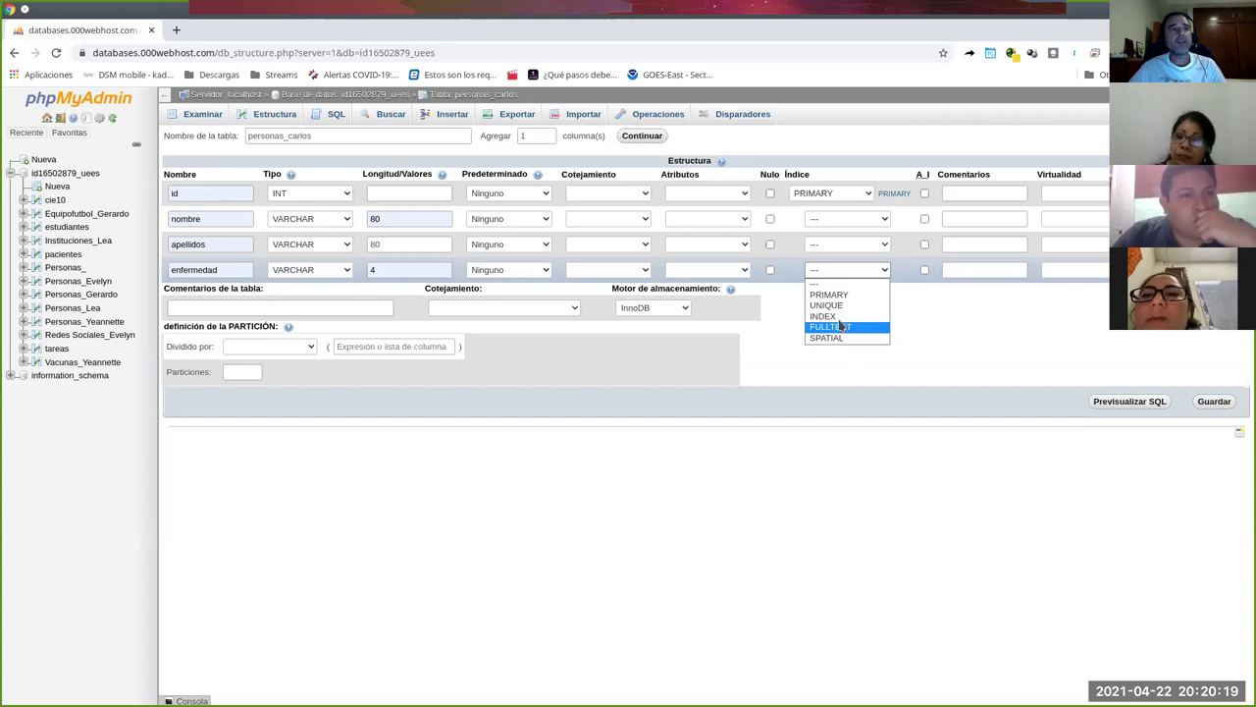
Give the enfermedad column a plain INDEX and confirm it.
{"action": "left_click", "coordinate": [829, 316]}
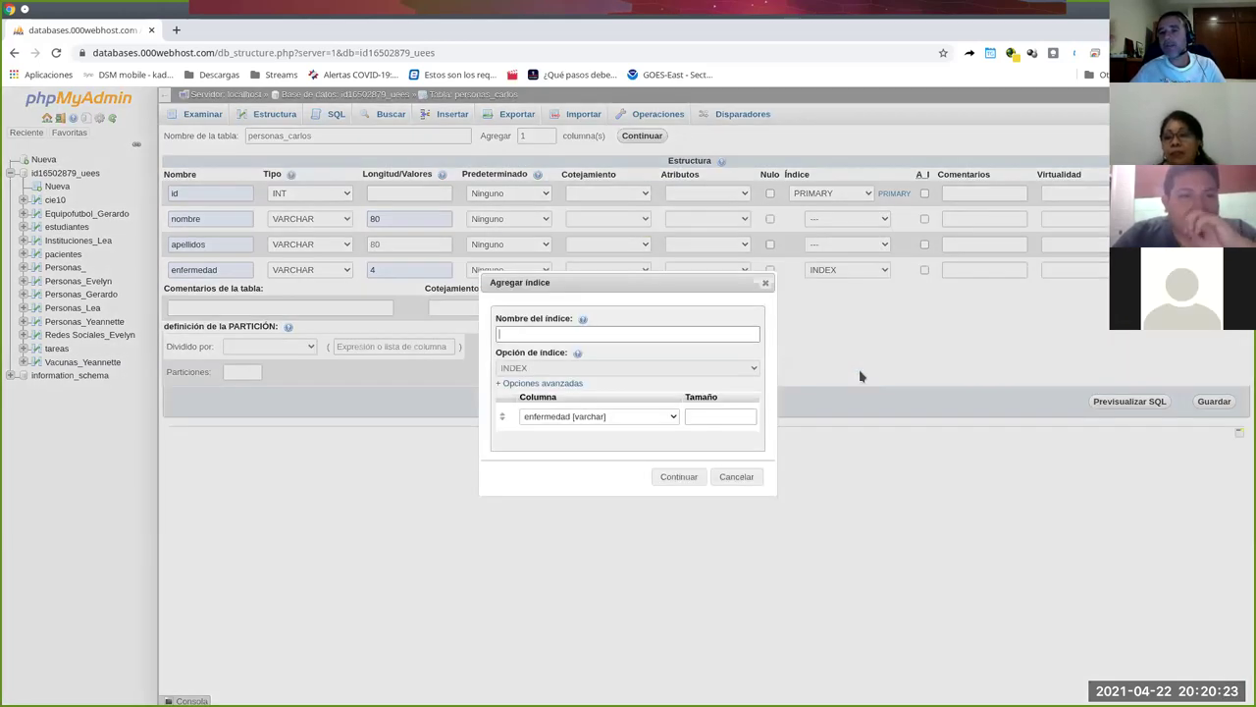
{"action": "left_click", "coordinate": [697, 477]}
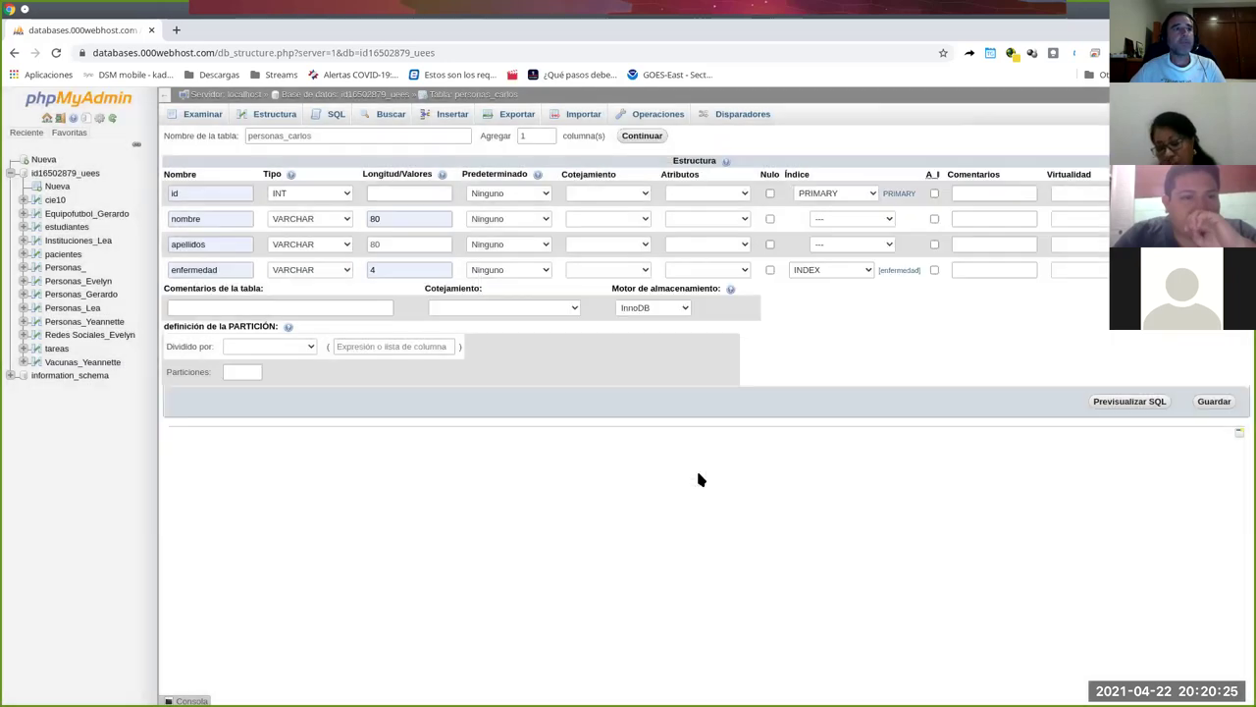
{"action": "left_click", "coordinate": [370, 269]}
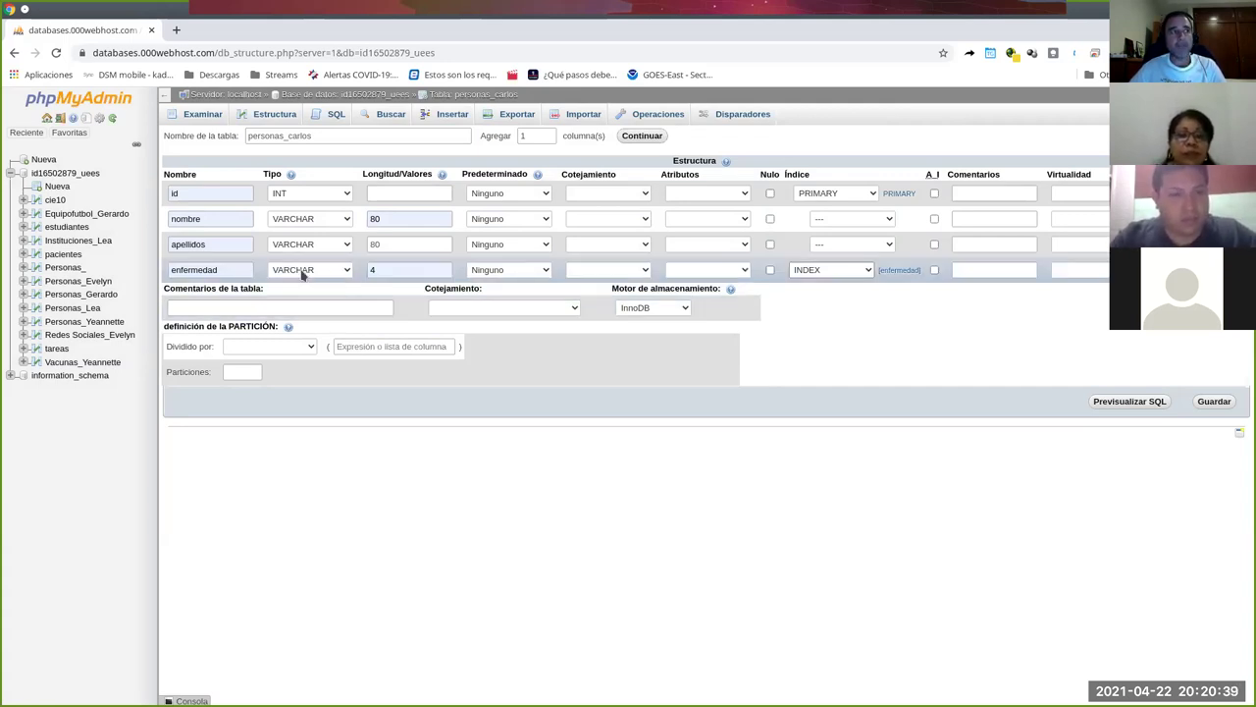
{"action": "left_click", "coordinate": [387, 265]}
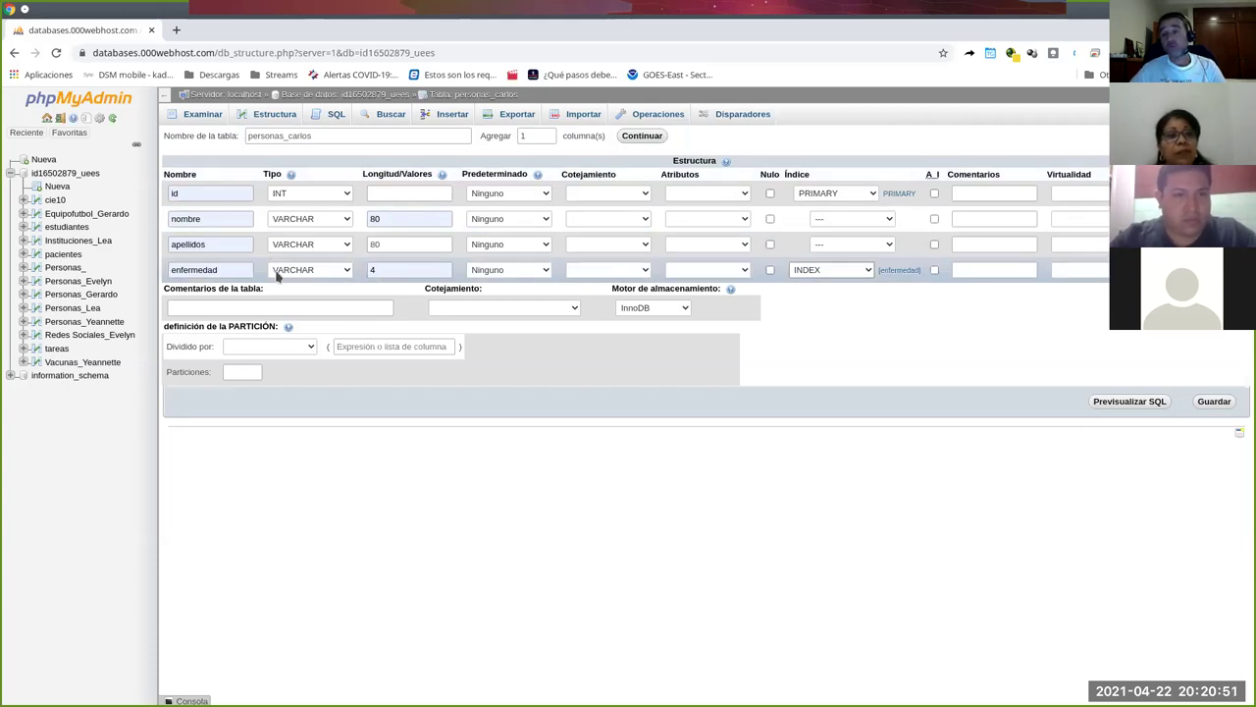
Save the personas_carlos table.
{"action": "left_click", "coordinate": [1218, 401]}
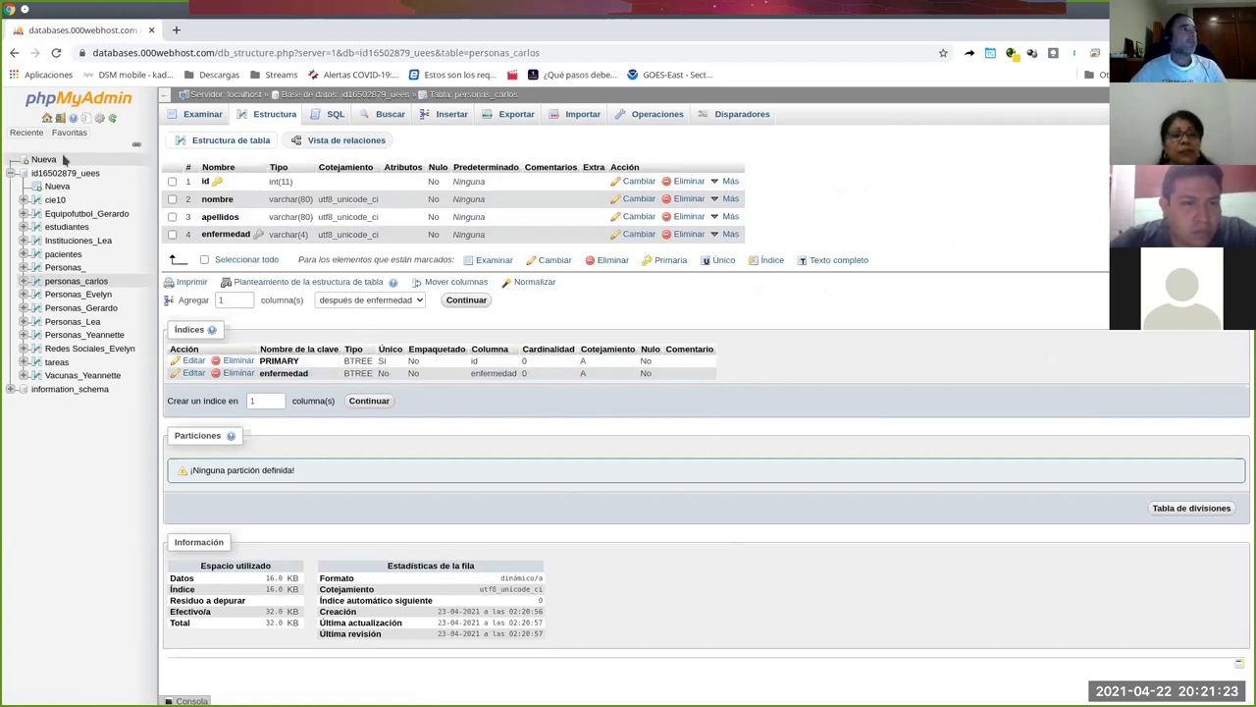
Start a new table from 'Nueva' in the sidebar.
{"action": "left_click", "coordinate": [55, 187]}
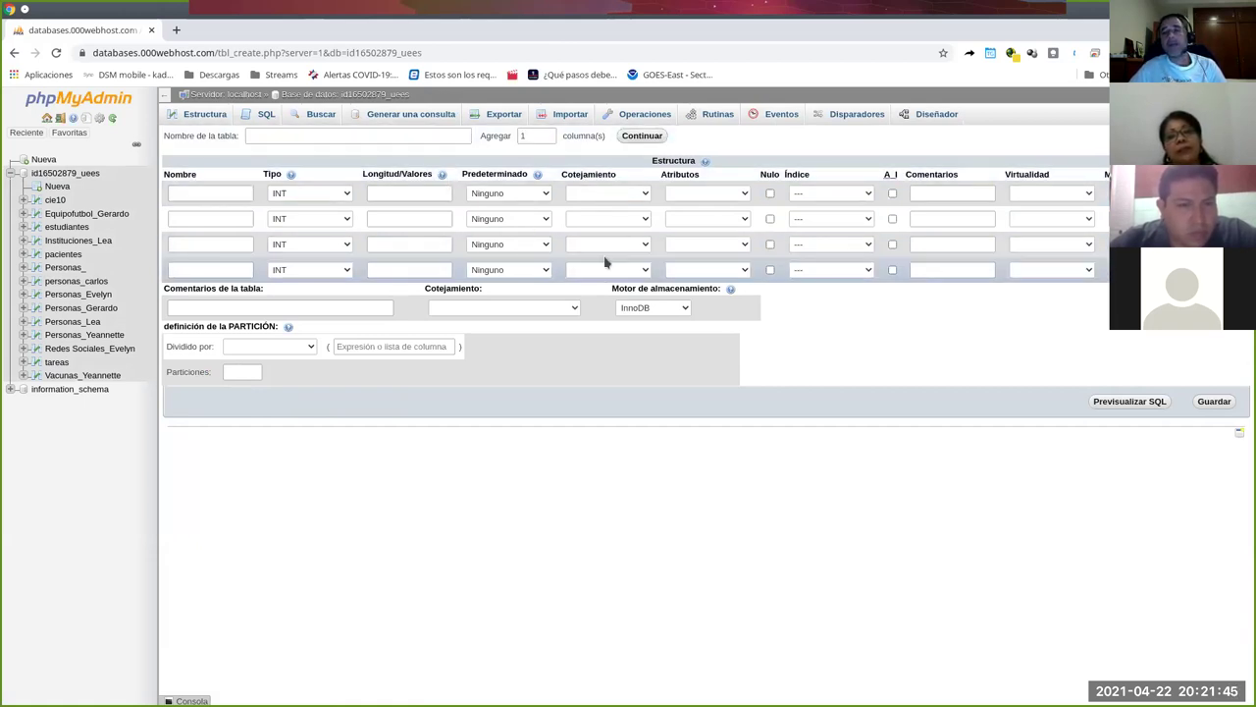
Name the table enfermedad_carlos and define codigo as VARCHAR(4) primary key.
{"action": "left_click", "coordinate": [371, 136]}
{"action": "type", "text": "en"}
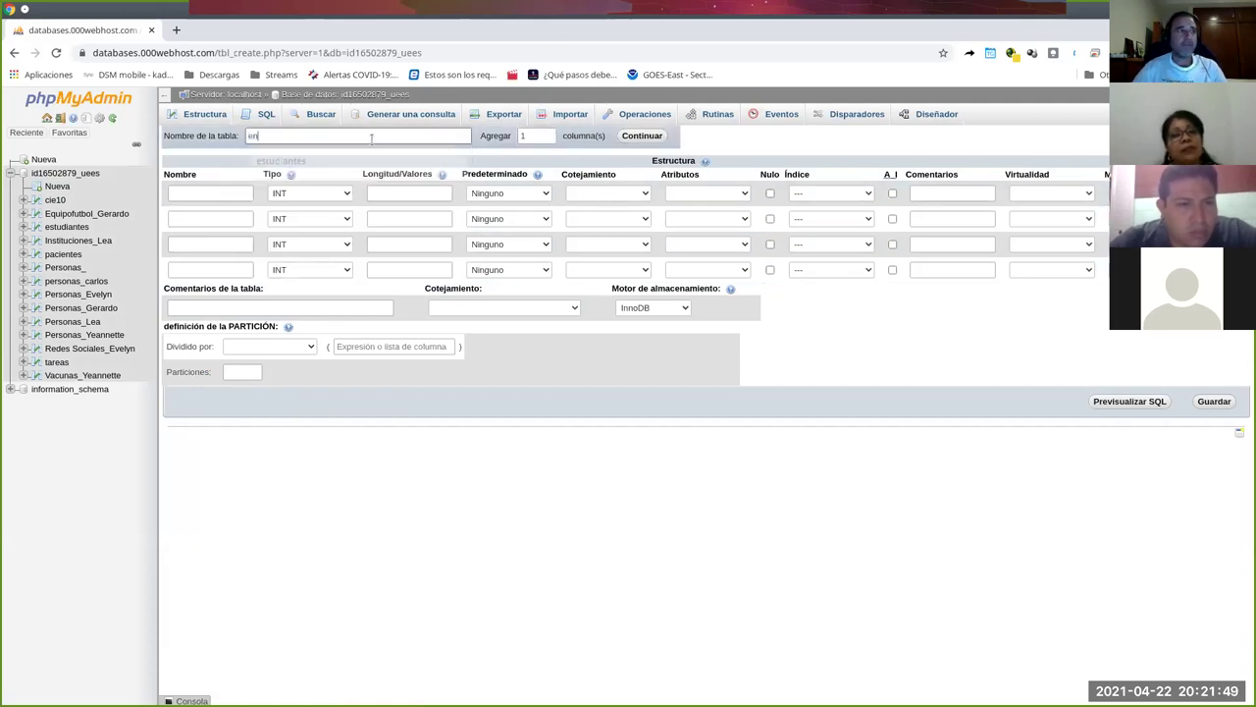
{"action": "type", "text": "fermedad_carlos"}
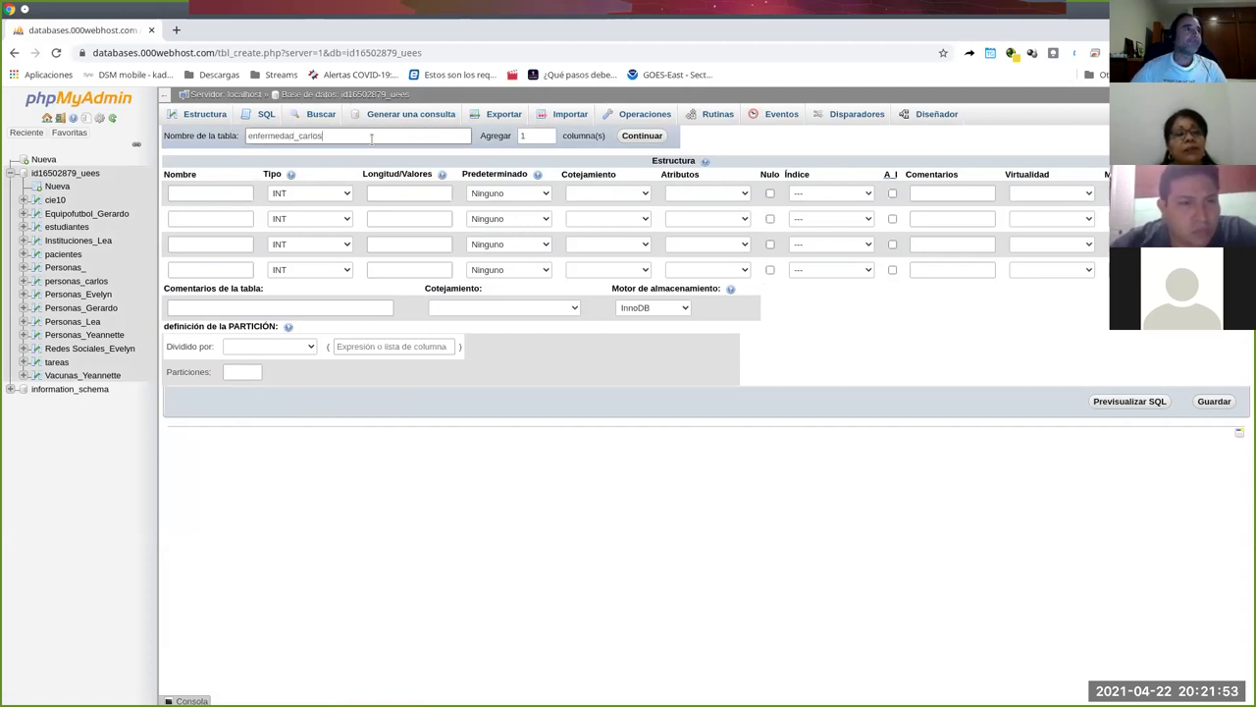
{"action": "left_click", "coordinate": [238, 192]}
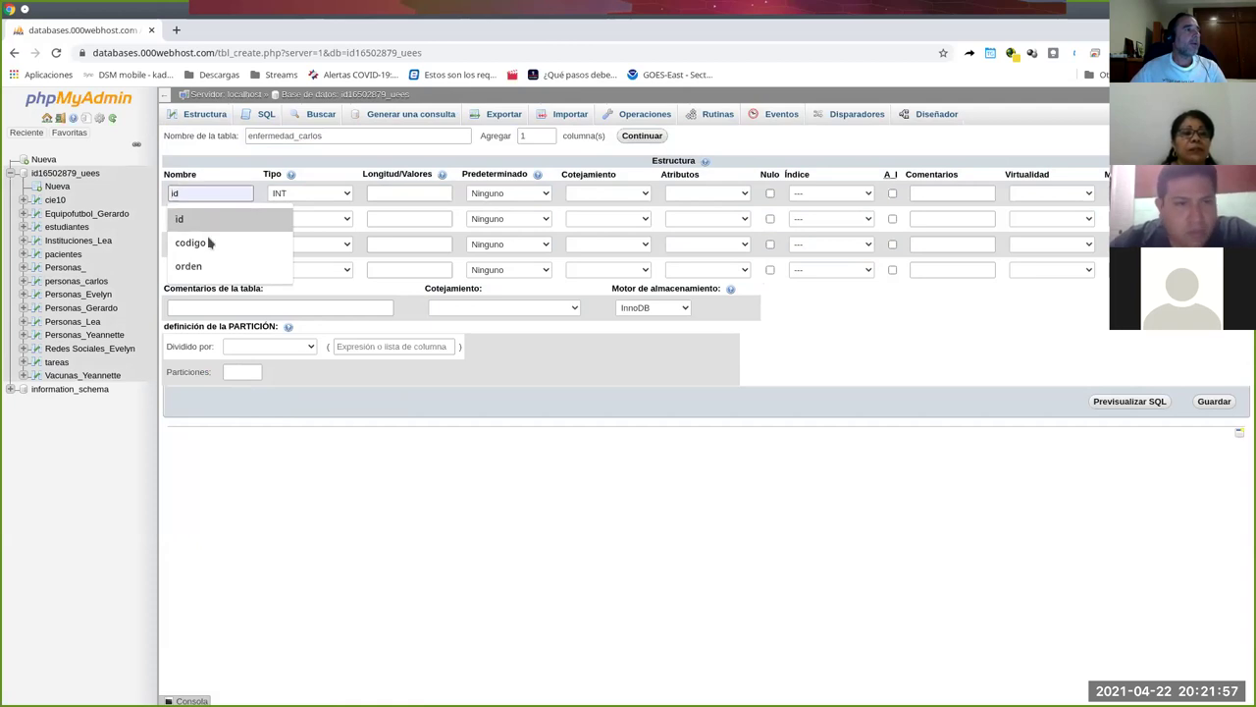
{"action": "left_click", "coordinate": [209, 242]}
{"action": "left_click", "coordinate": [296, 194]}
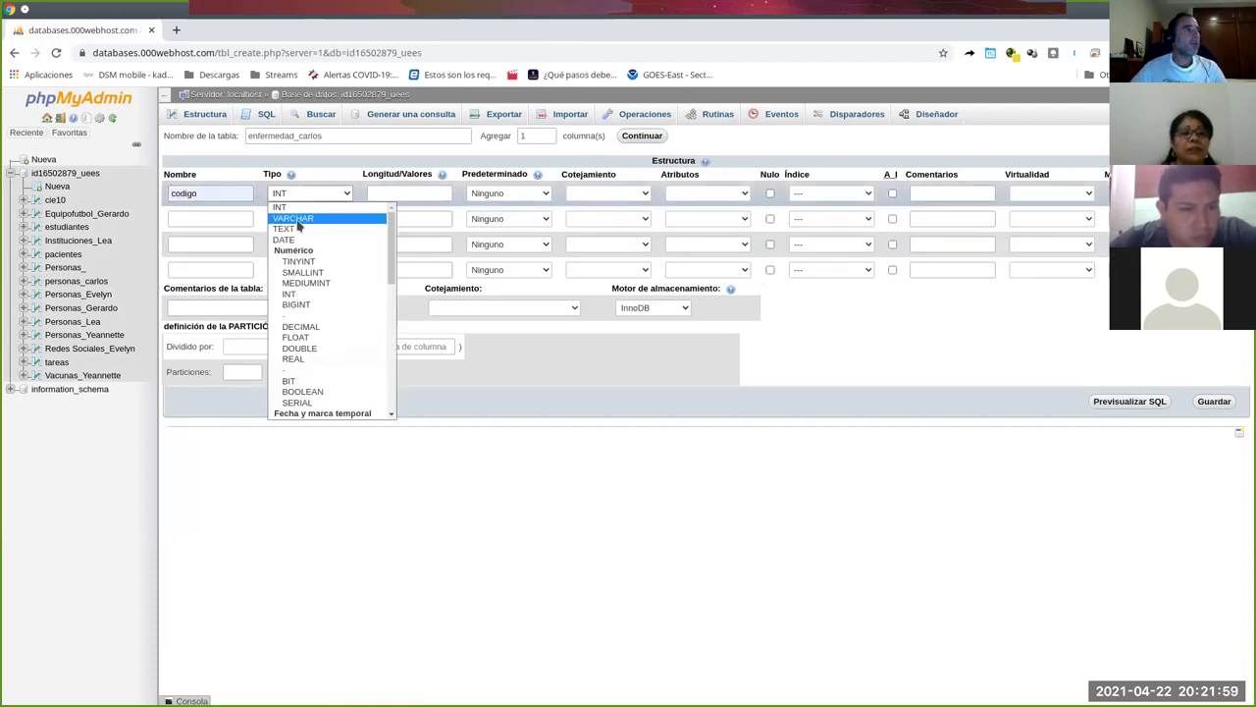
{"action": "left_click", "coordinate": [297, 220]}
{"action": "left_click", "coordinate": [384, 191]}
{"action": "left_click", "coordinate": [377, 242]}
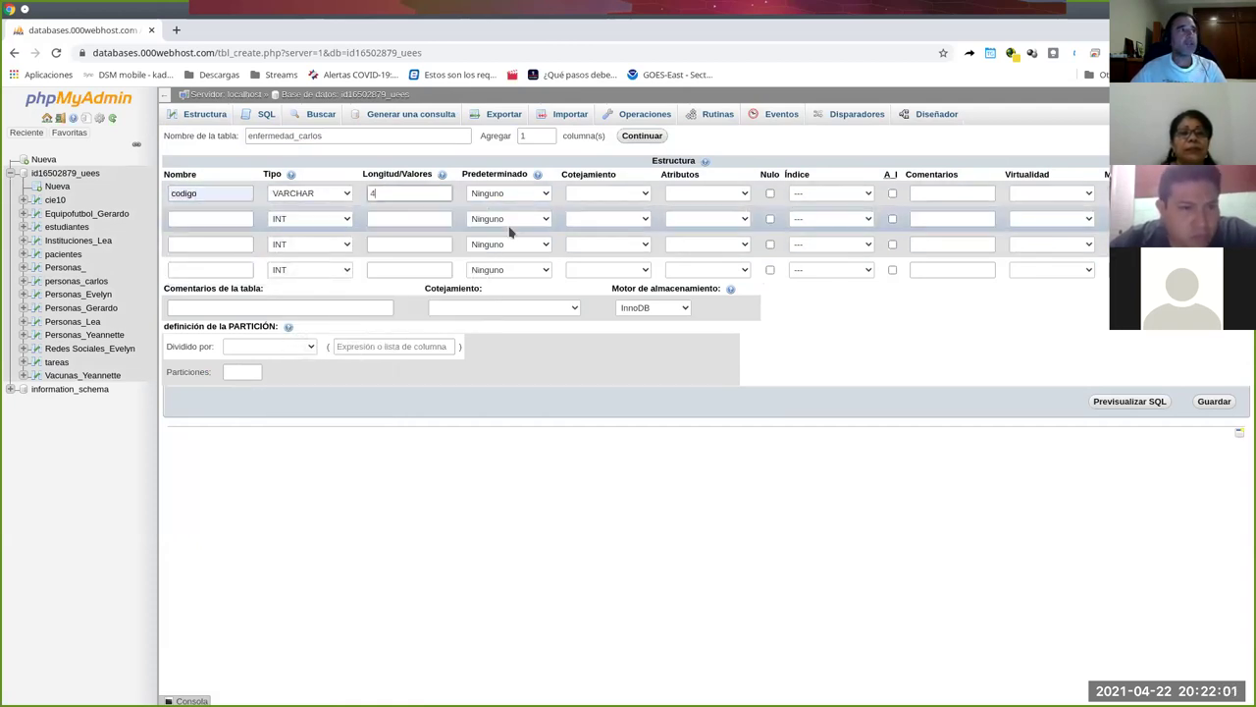
{"action": "left_click", "coordinate": [855, 193]}
{"action": "left_click", "coordinate": [850, 219]}
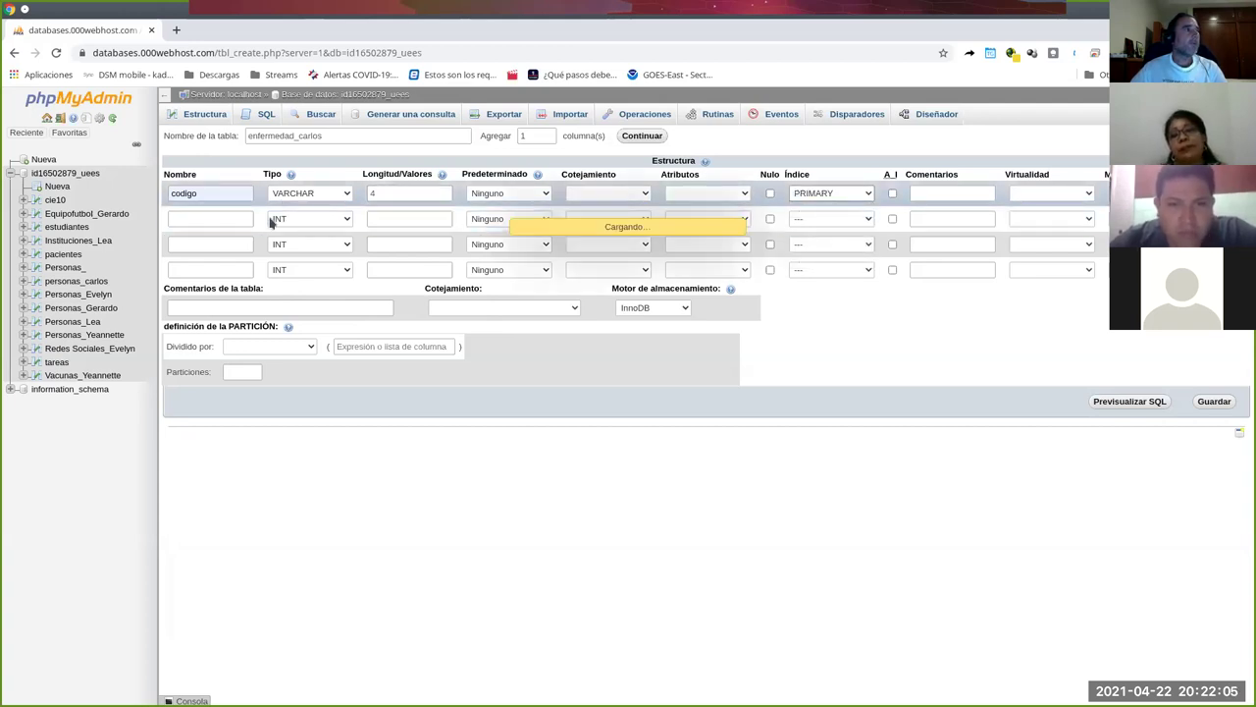
{"action": "left_click", "coordinate": [215, 217]}
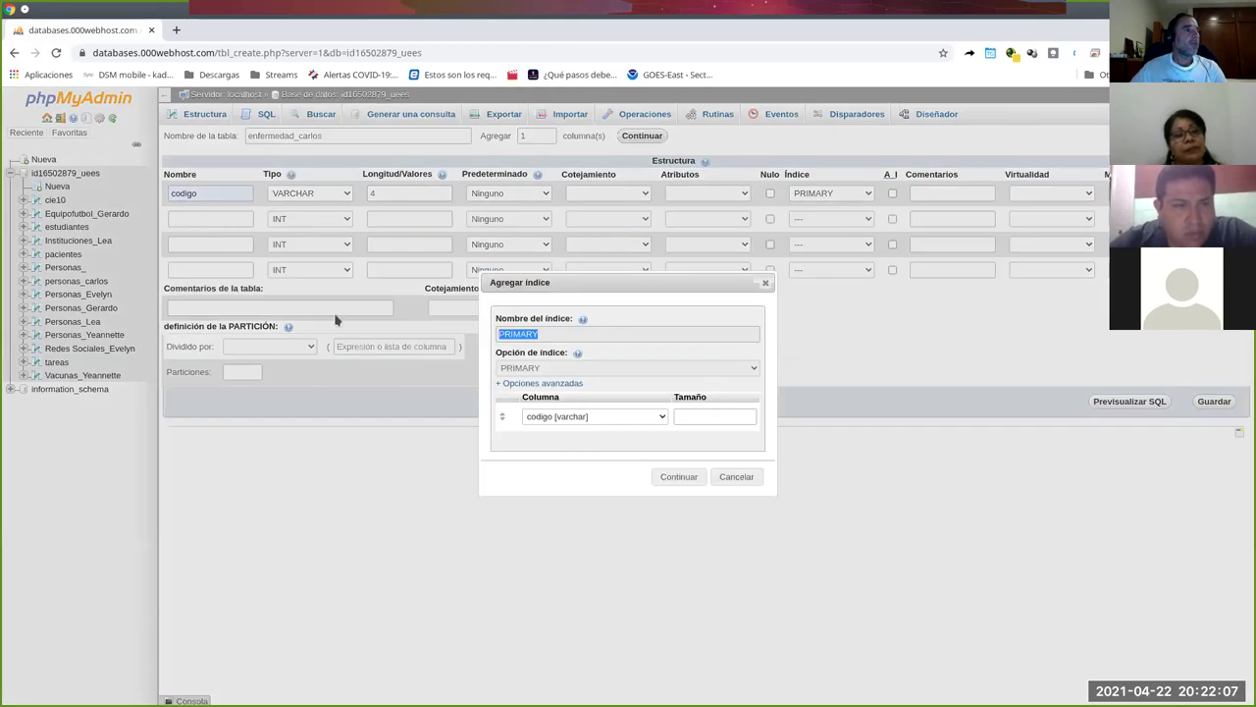
{"action": "left_click", "coordinate": [677, 475]}
Add a second column descripcion of type TEXT.
{"action": "left_click", "coordinate": [207, 218]}
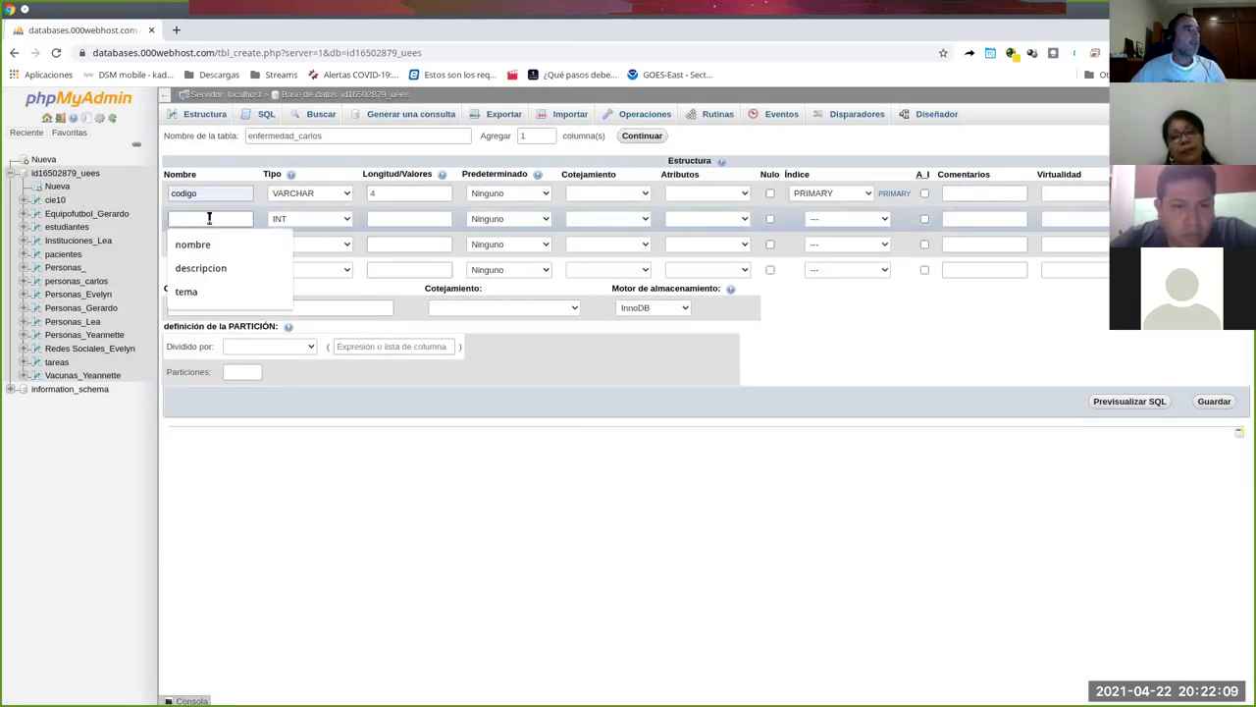
{"action": "left_click", "coordinate": [220, 268]}
{"action": "left_click", "coordinate": [309, 219]}
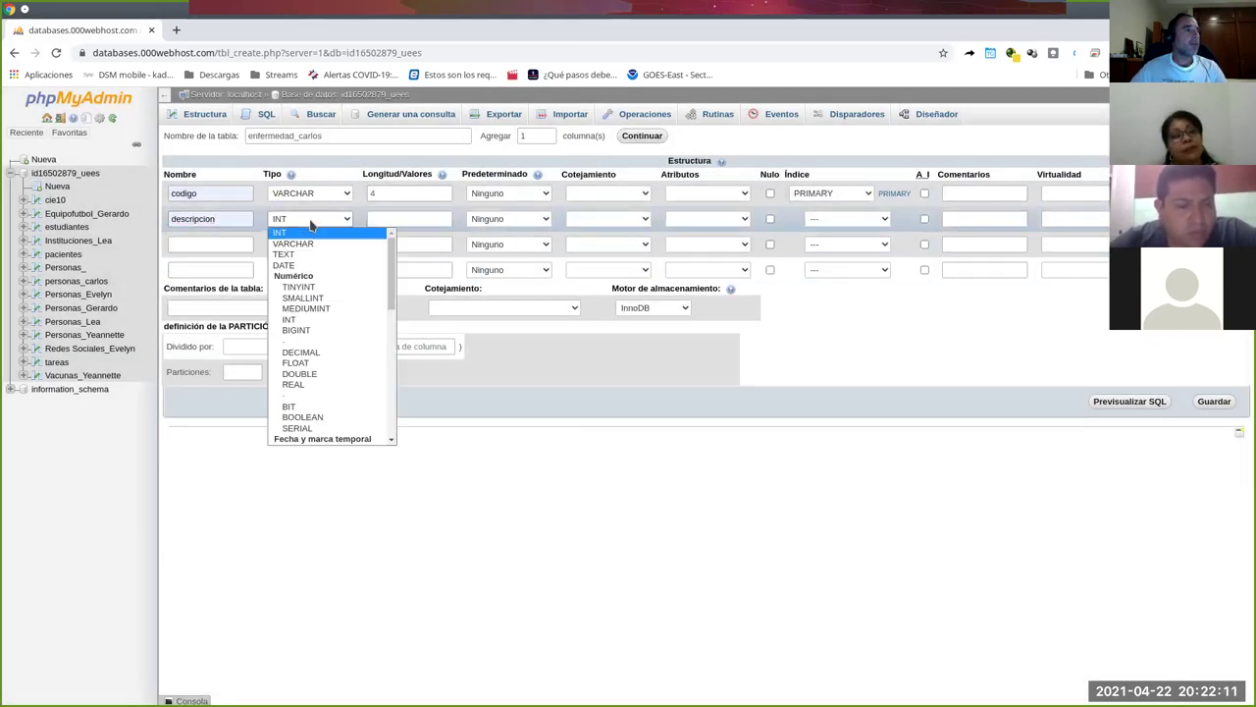
{"action": "left_click", "coordinate": [307, 256]}
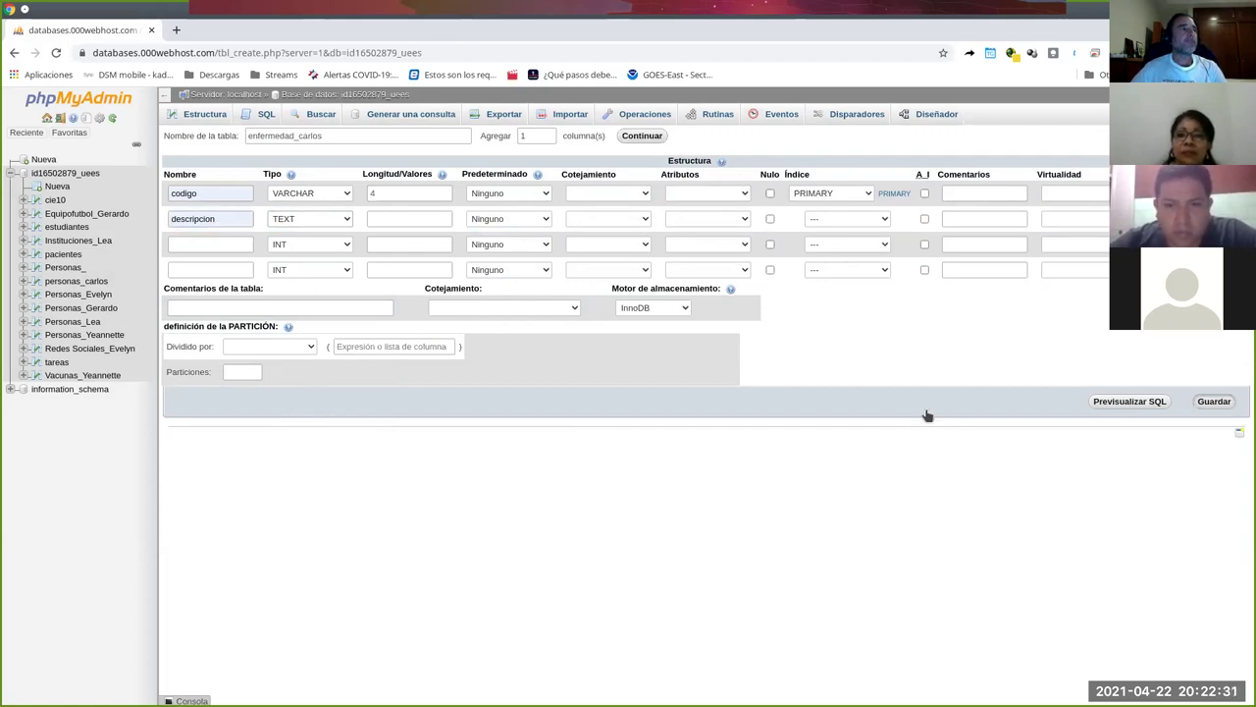
Save enfermedad_carlos, then view the structure of the empty personas_carlos table.
{"action": "key", "text": "Return"}
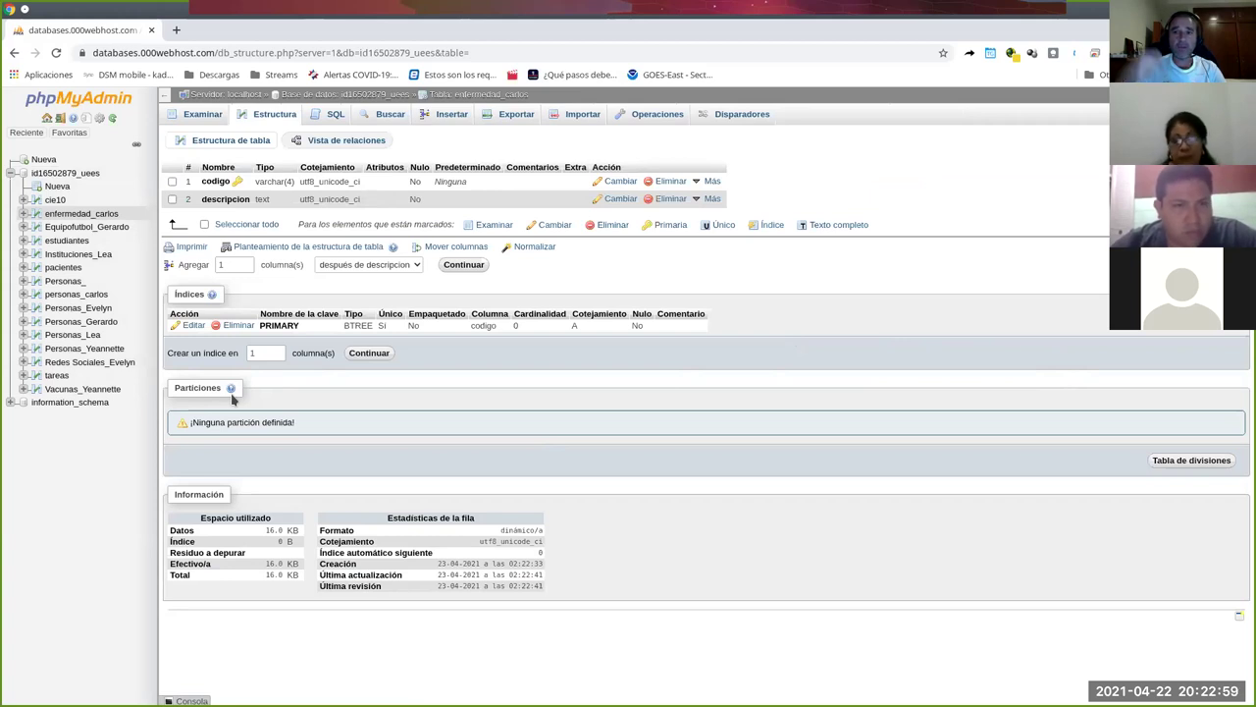
{"action": "left_click", "coordinate": [96, 298]}
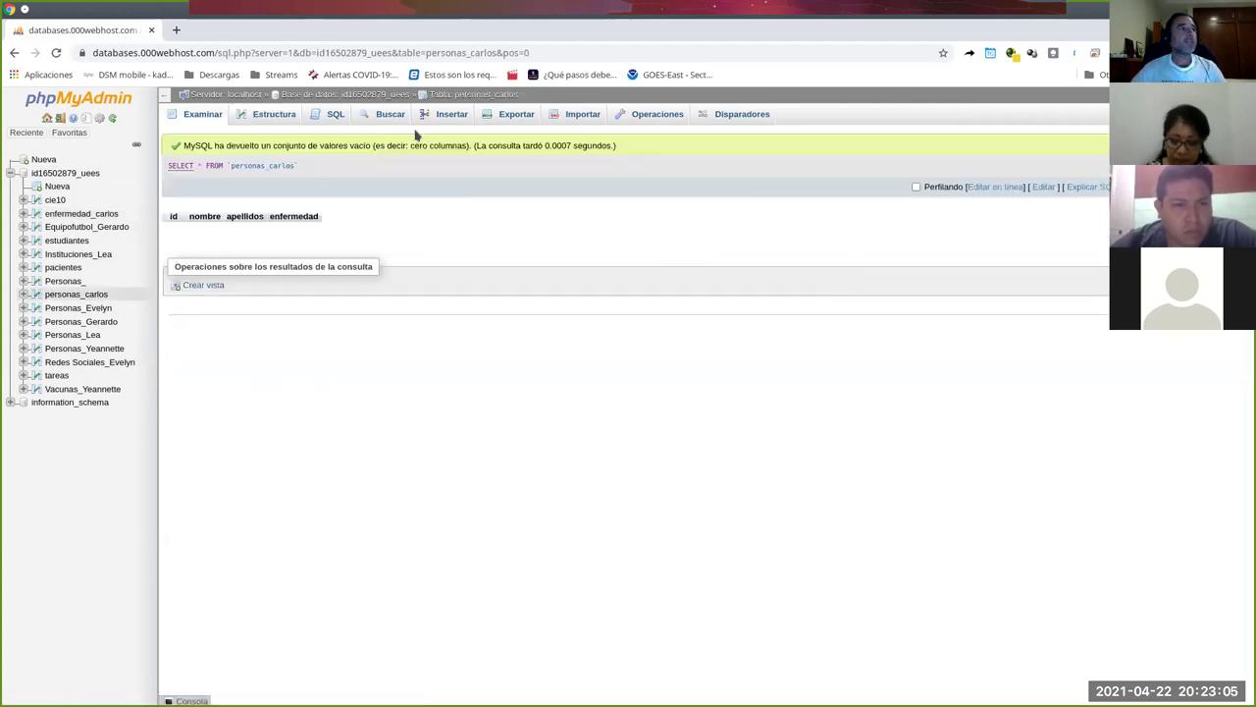
{"action": "left_click", "coordinate": [259, 117]}
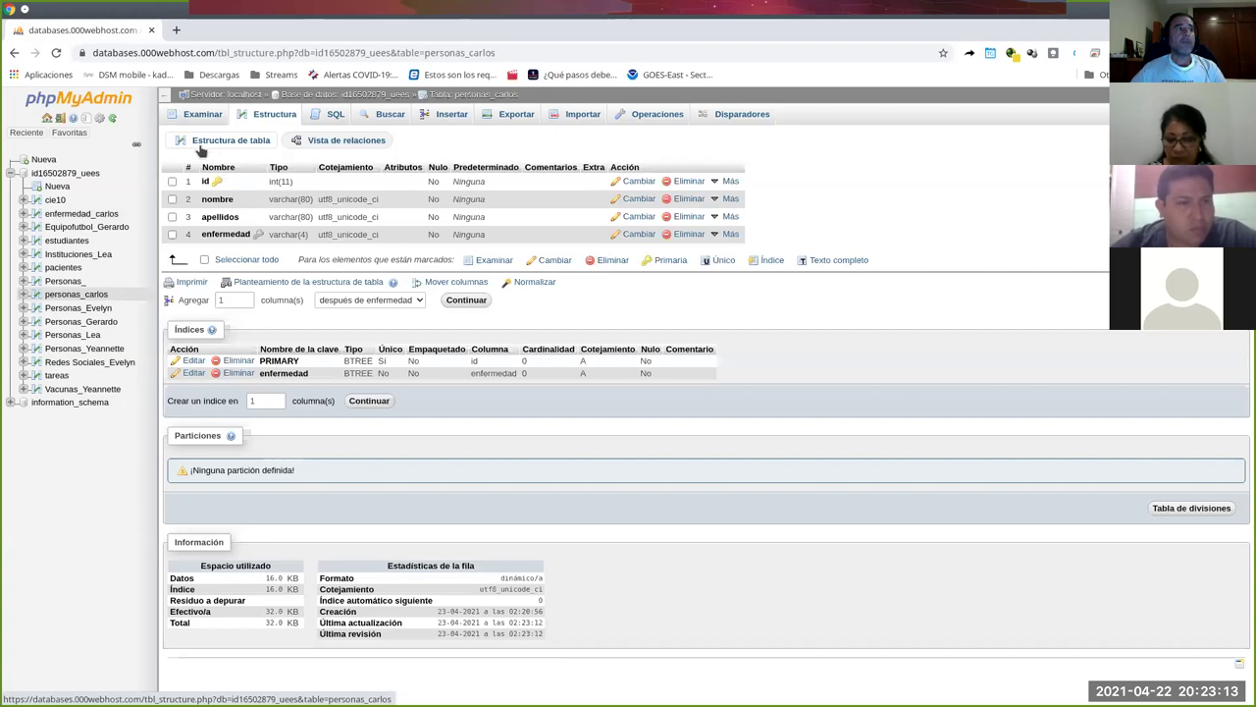
In personas_carlos's relations view, add foreign key fk_personas_enfermedad with ON UPDATE CASCADE.
{"action": "left_click", "coordinate": [334, 142]}
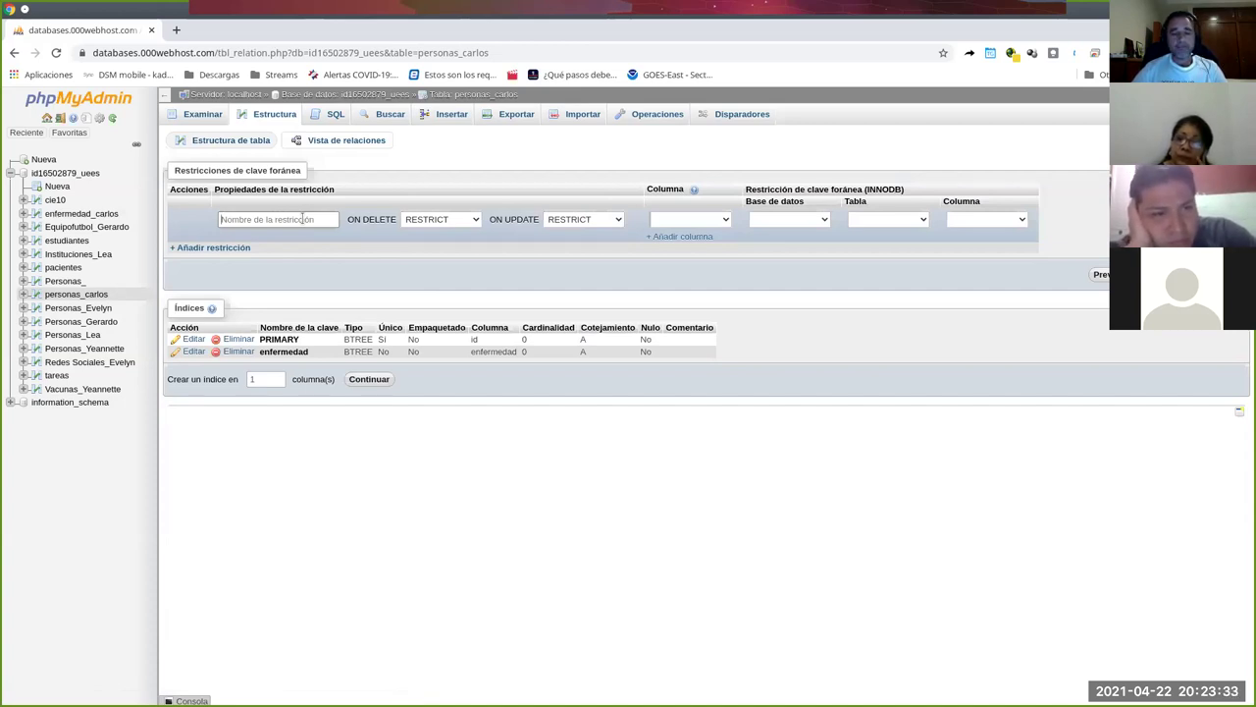
{"action": "left_click", "coordinate": [302, 219]}
{"action": "type", "text": "fk_"}
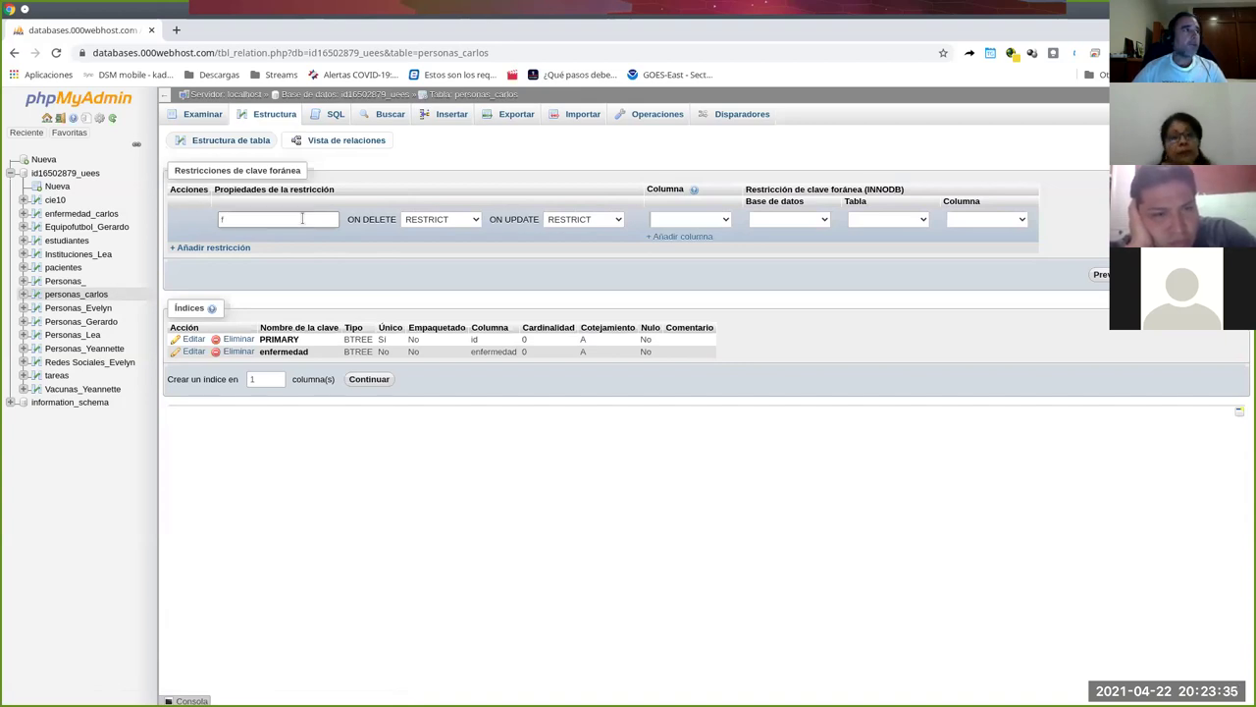
{"action": "key", "text": "BackSpace"}
{"action": "type", "text": "fk"}
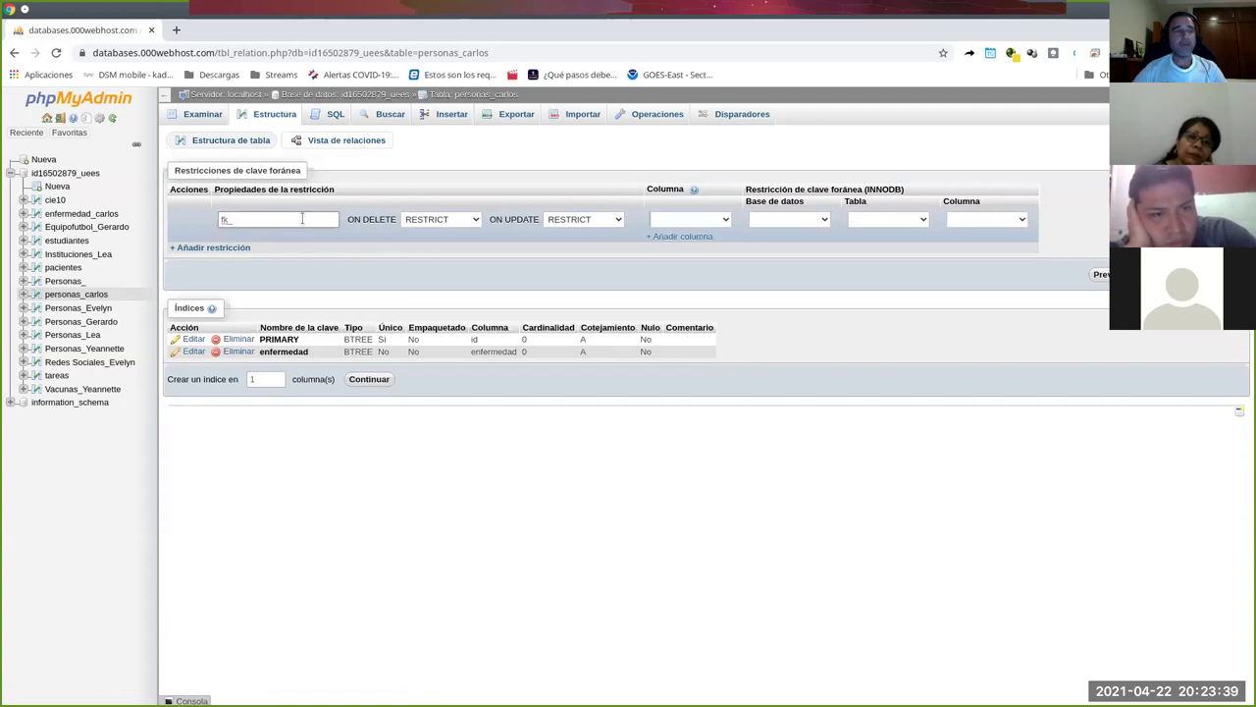
{"action": "type", "text": "_p"}
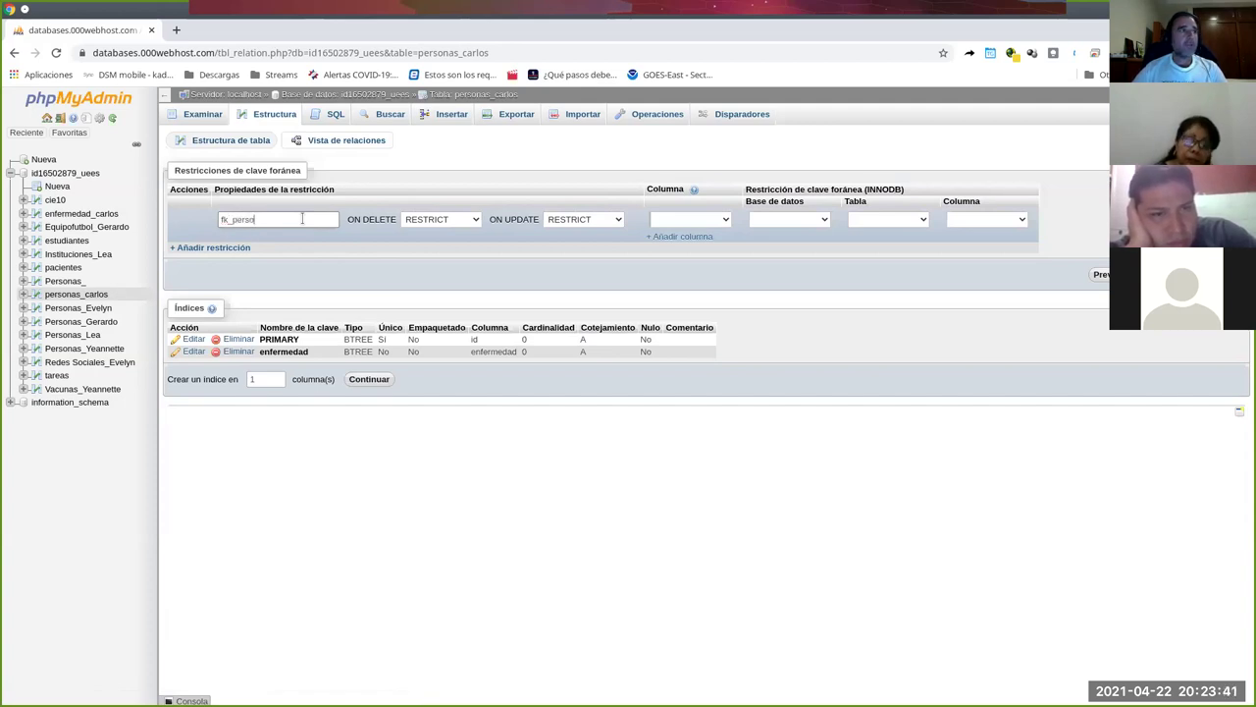
{"action": "type", "text": "ersonas_en"}
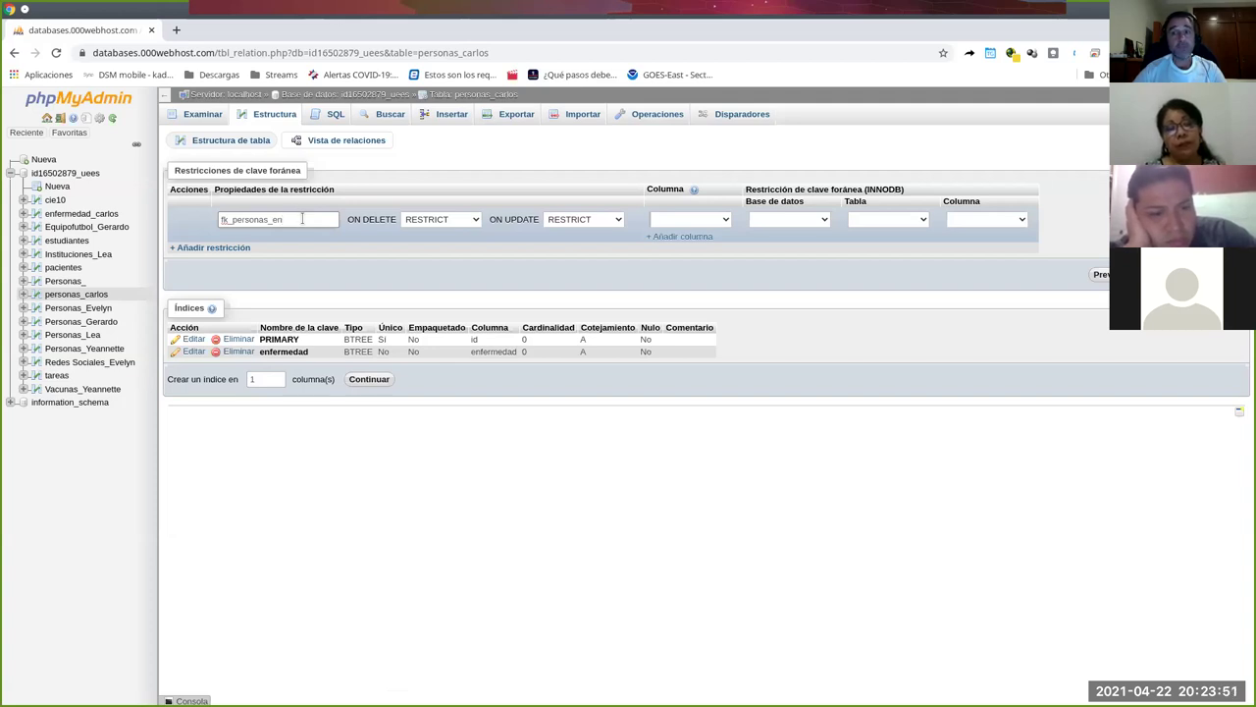
{"action": "type", "text": "edad"}
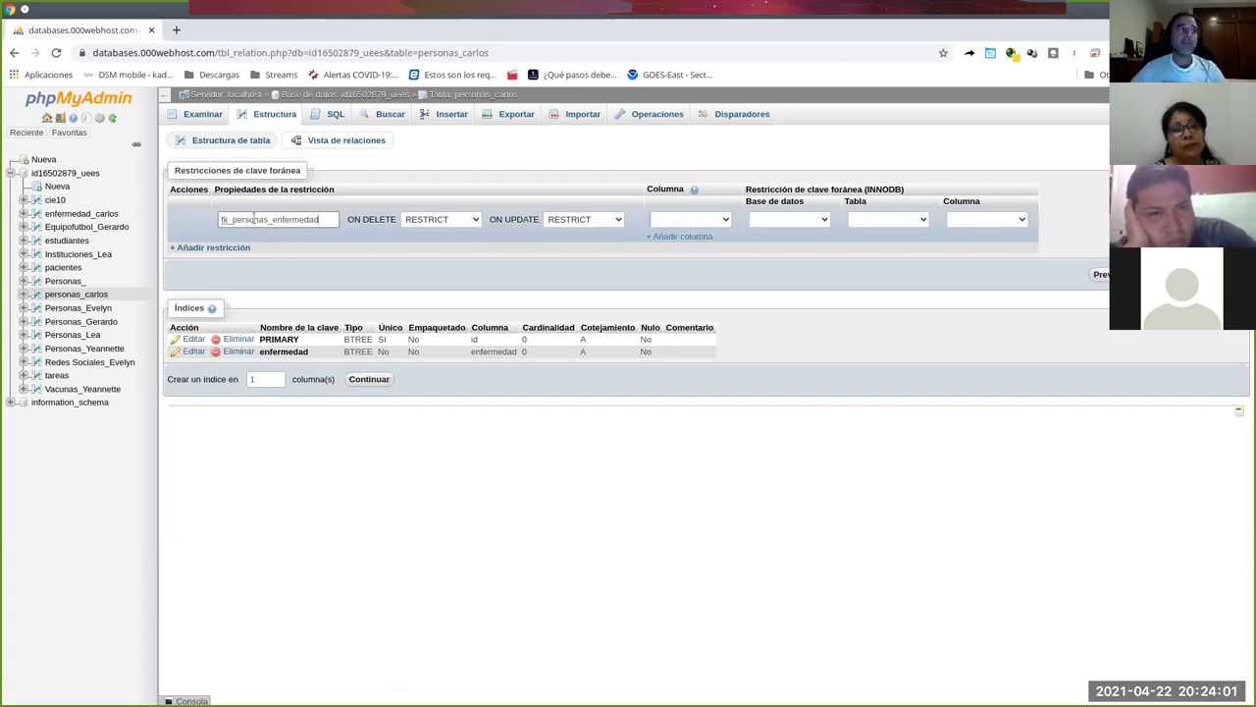
{"action": "left_click", "coordinate": [578, 224]}
{"action": "left_click", "coordinate": [589, 234]}
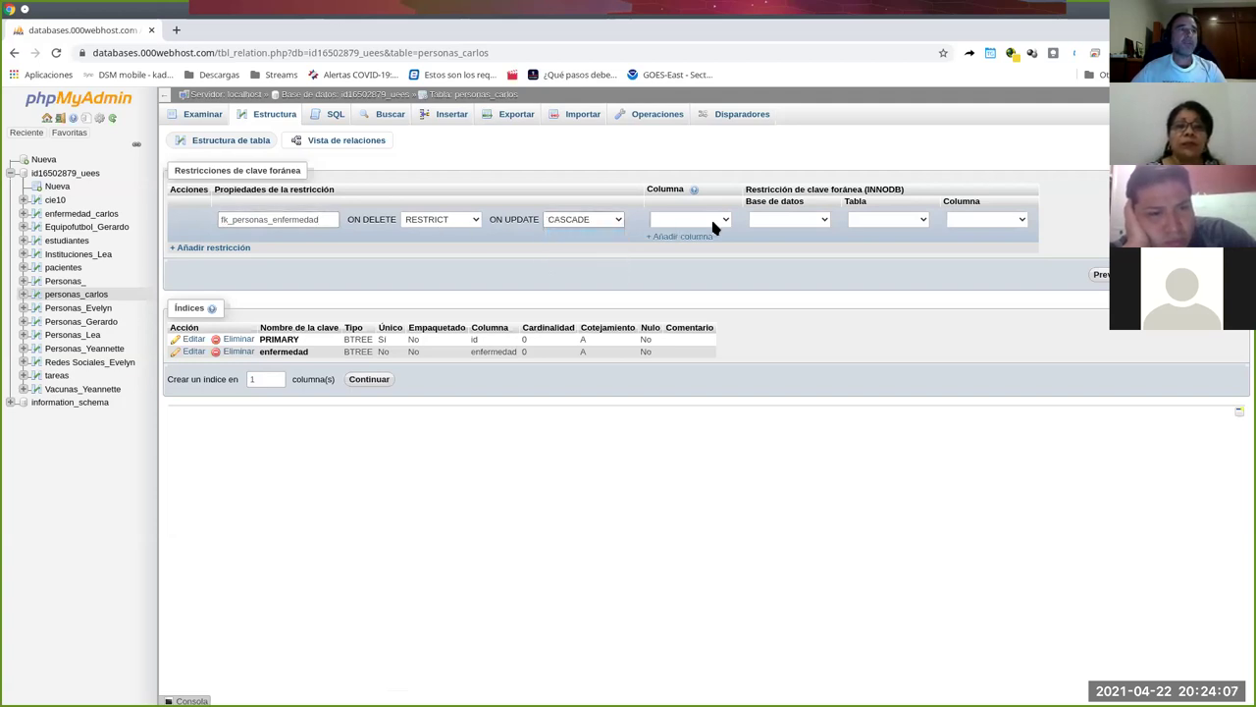
Point the enfermedad column at codigo in enfermedad_carlos, in the same database.
{"action": "left_click", "coordinate": [689, 220]}
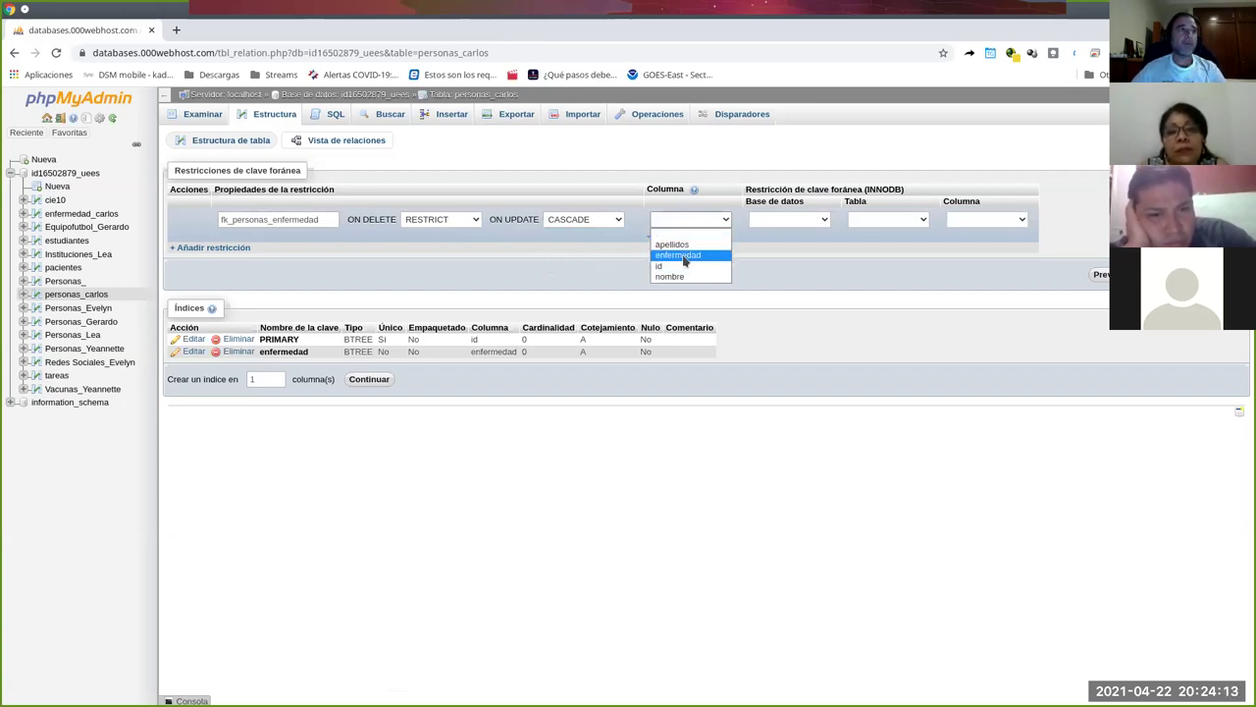
{"action": "left_click", "coordinate": [684, 256]}
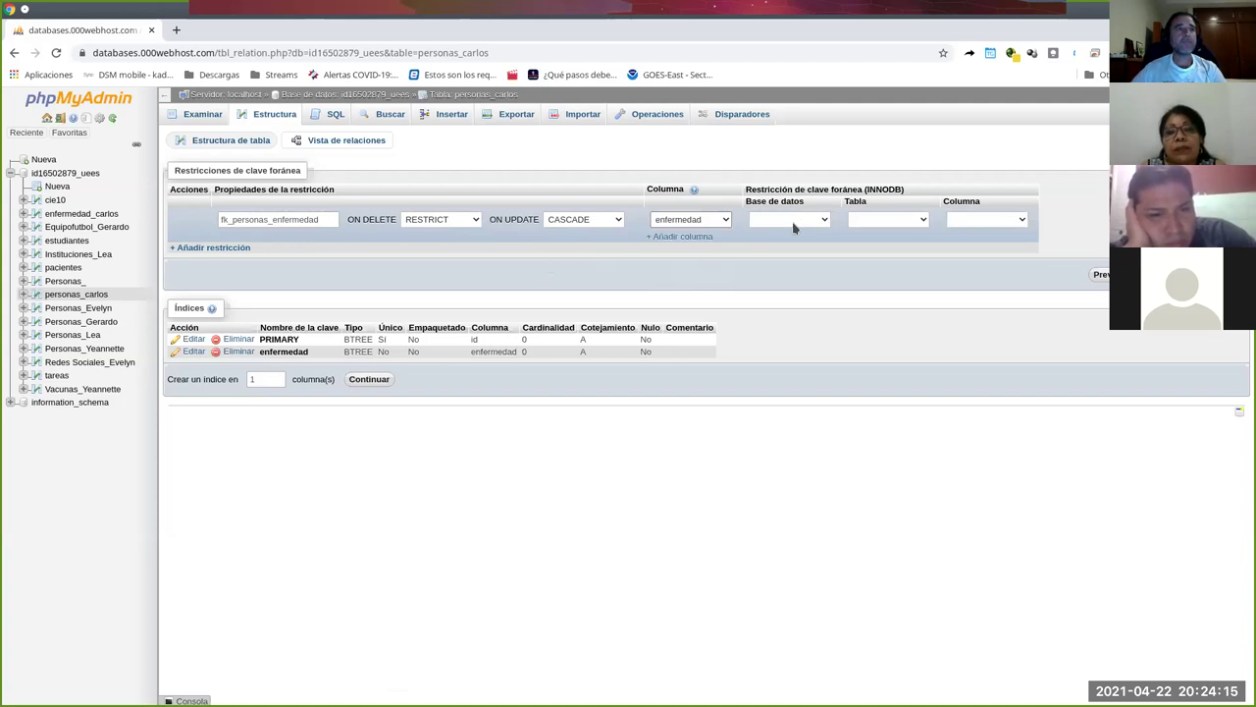
{"action": "left_click", "coordinate": [795, 225]}
{"action": "left_click", "coordinate": [795, 244]}
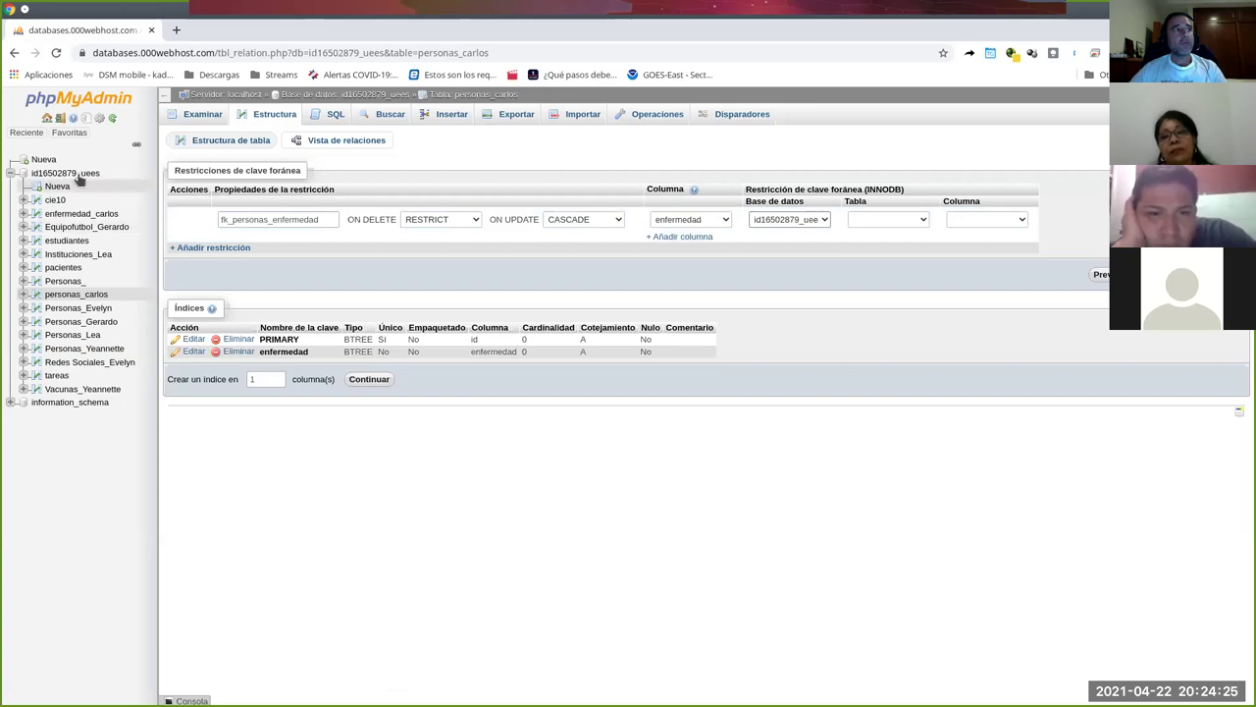
{"action": "left_click", "coordinate": [921, 222]}
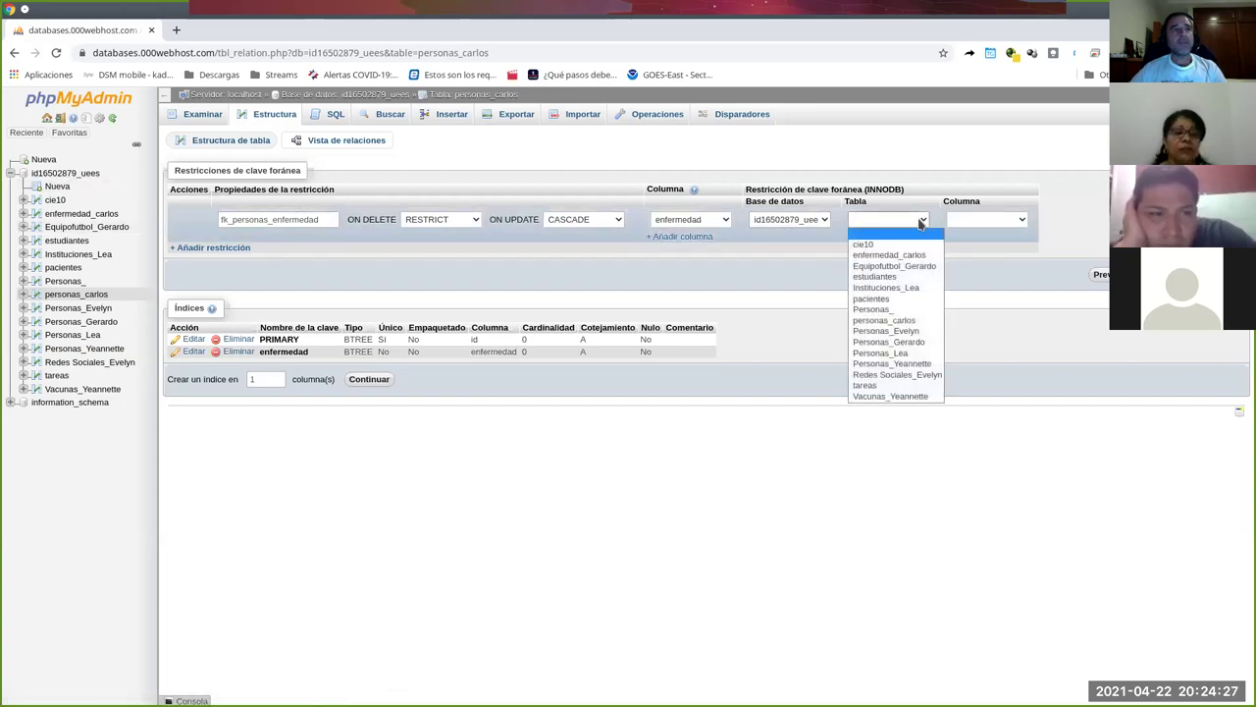
{"action": "left_click", "coordinate": [881, 257]}
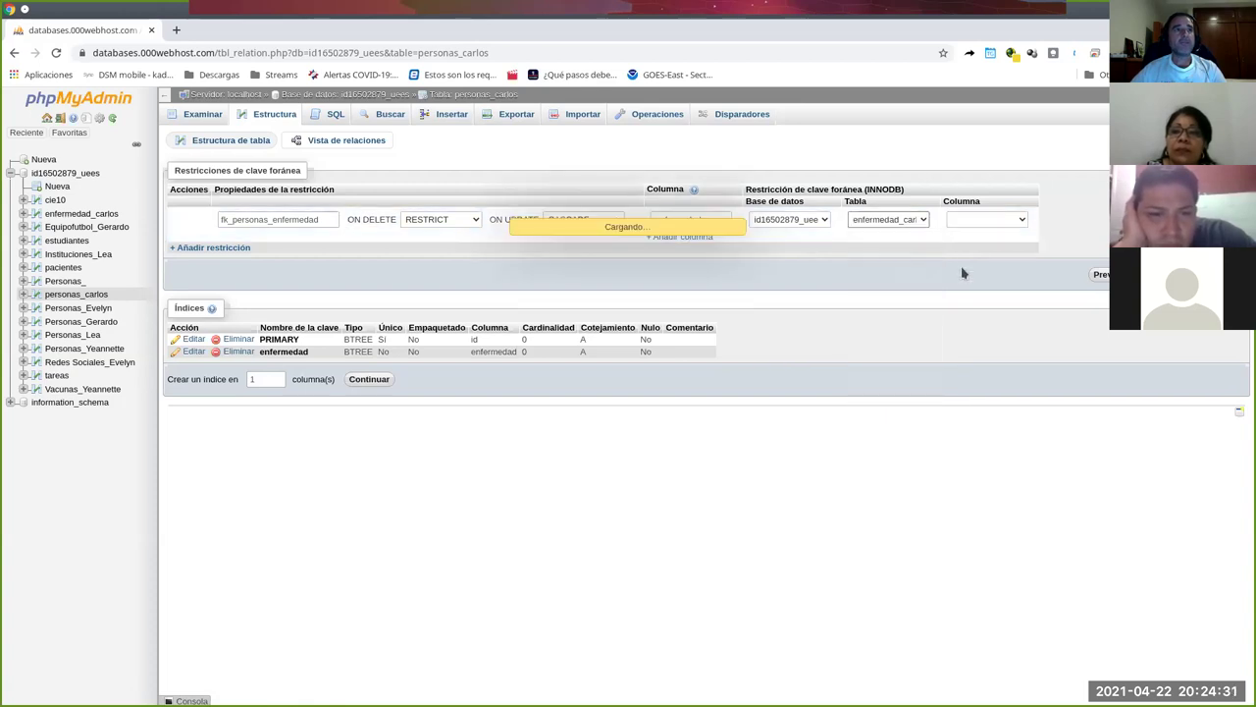
{"action": "left_click", "coordinate": [1023, 220]}
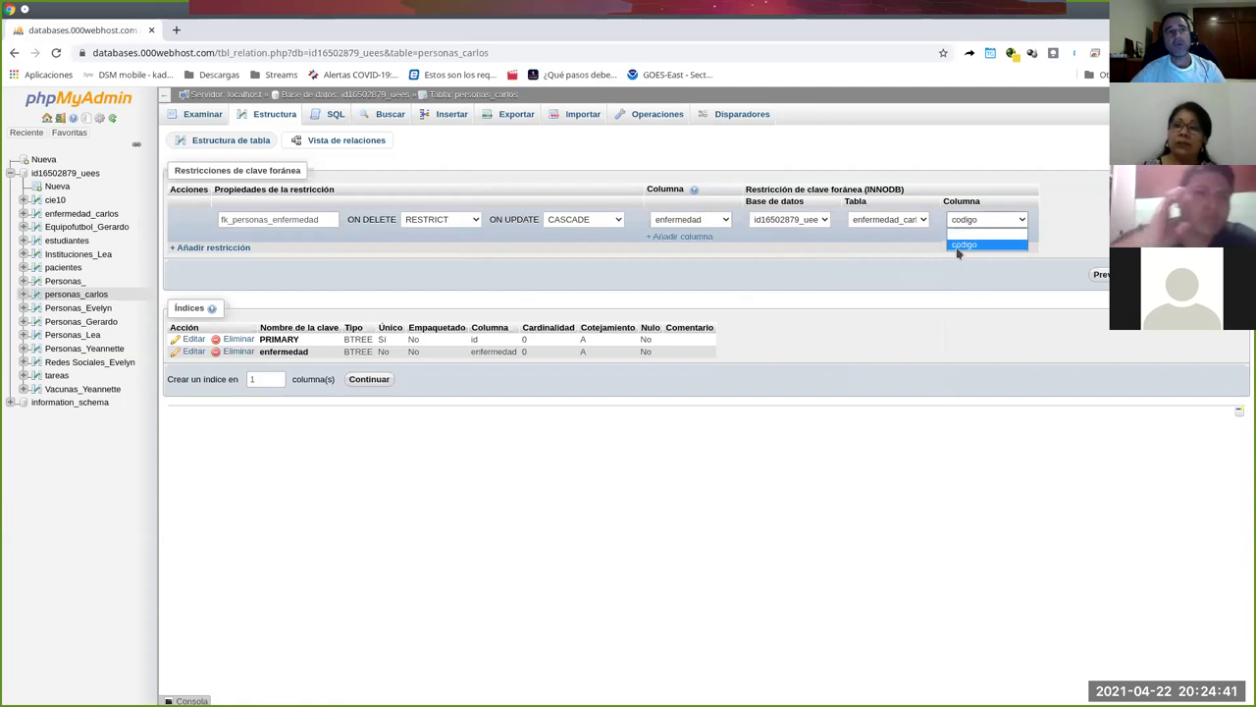
{"action": "left_click", "coordinate": [958, 246]}
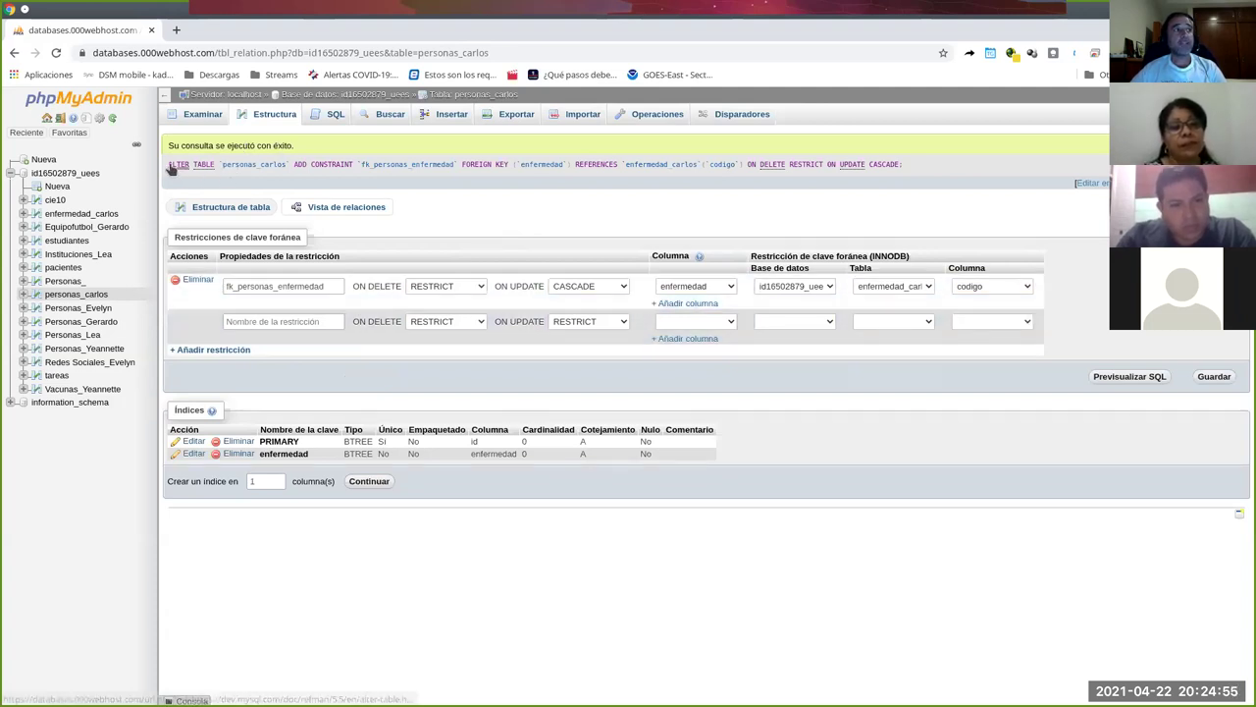
Highlight the successful ALTER TABLE query in the confirmation message, then switch to Dolphin.
{"action": "left_click_drag", "start_coordinate": [903, 164], "coordinate": [169, 164]}
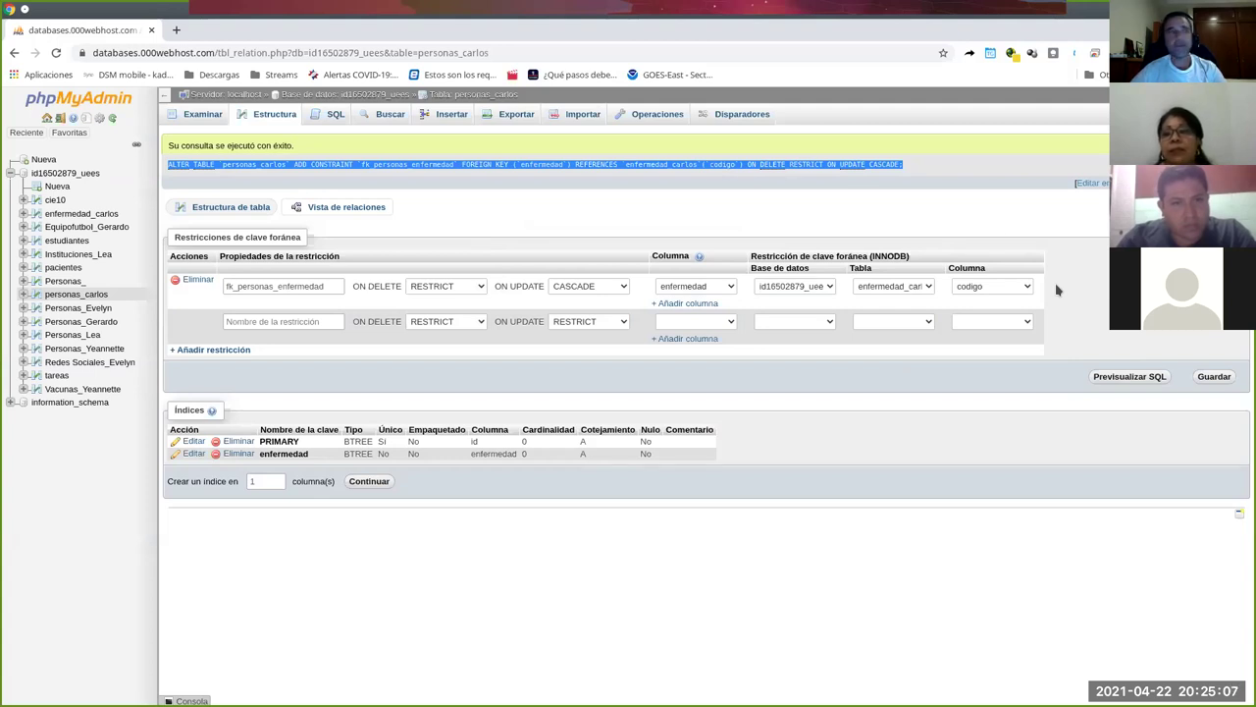
{"action": "left_click", "coordinate": [825, 223]}
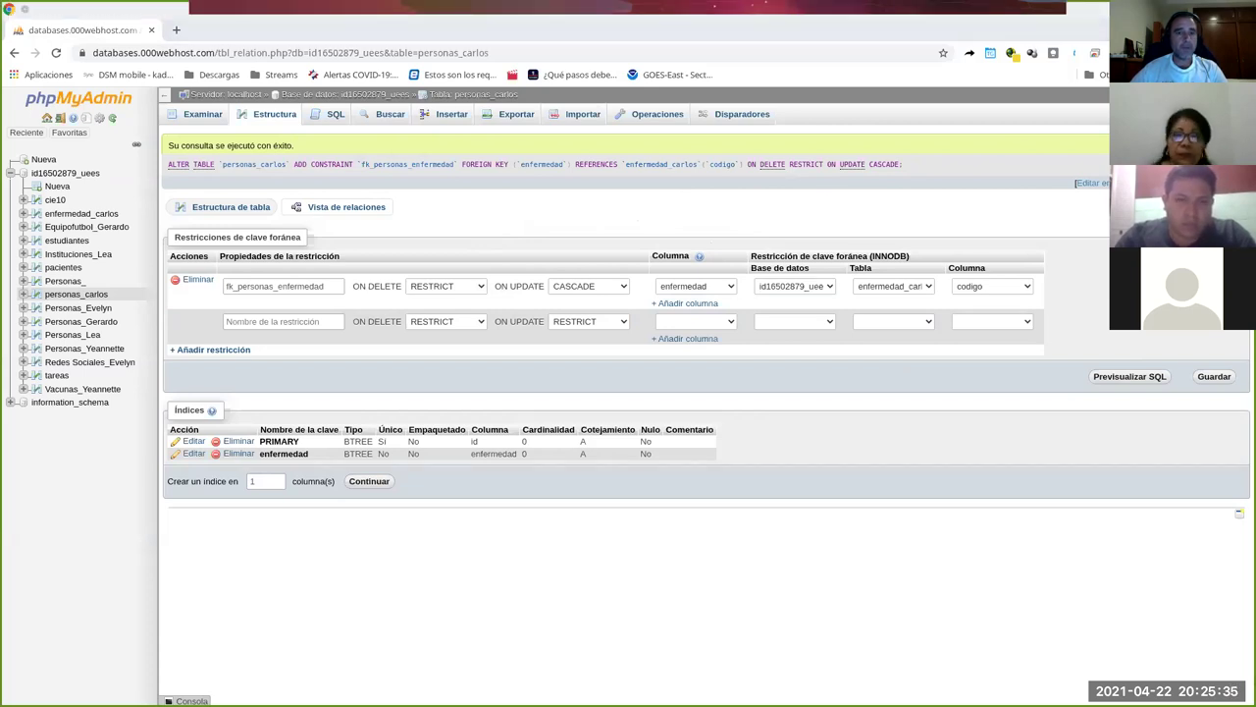
{"action": "key", "text": "alt+Tab"}
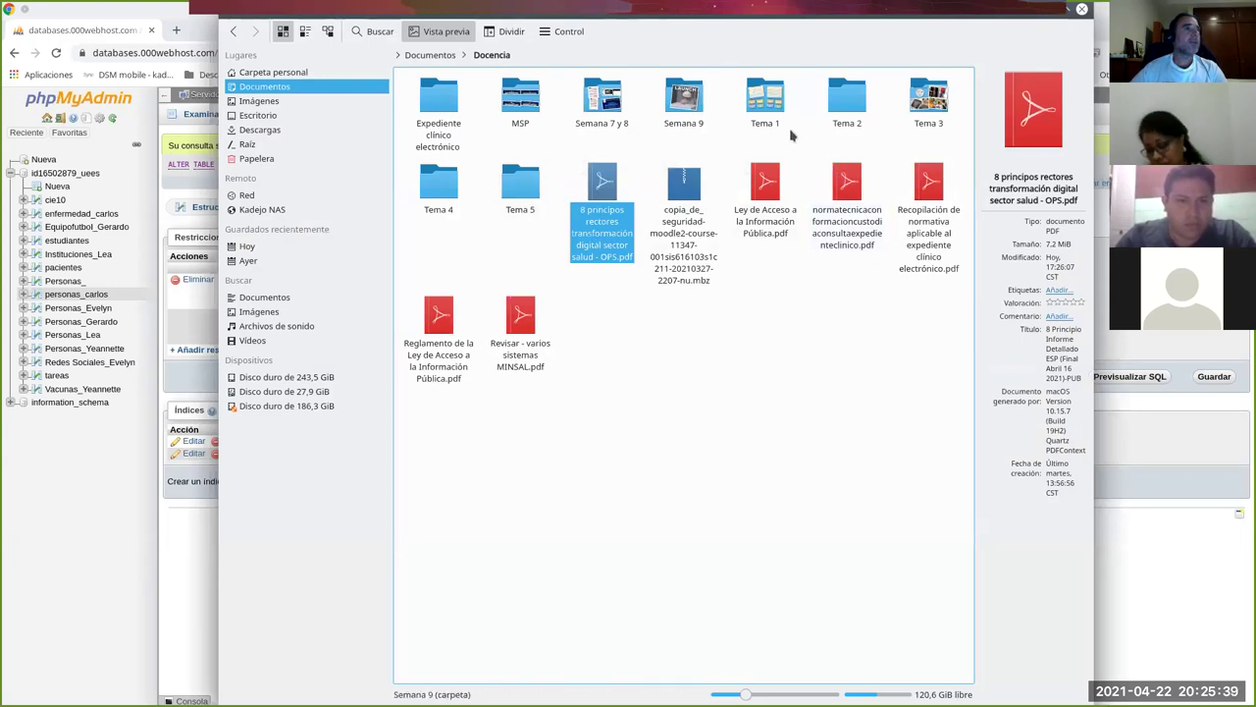
Check guía.txt in Semana 7 y 8, close it and Dolphin, and position the blank Kate window.
{"action": "double_click", "coordinate": [600, 108]}
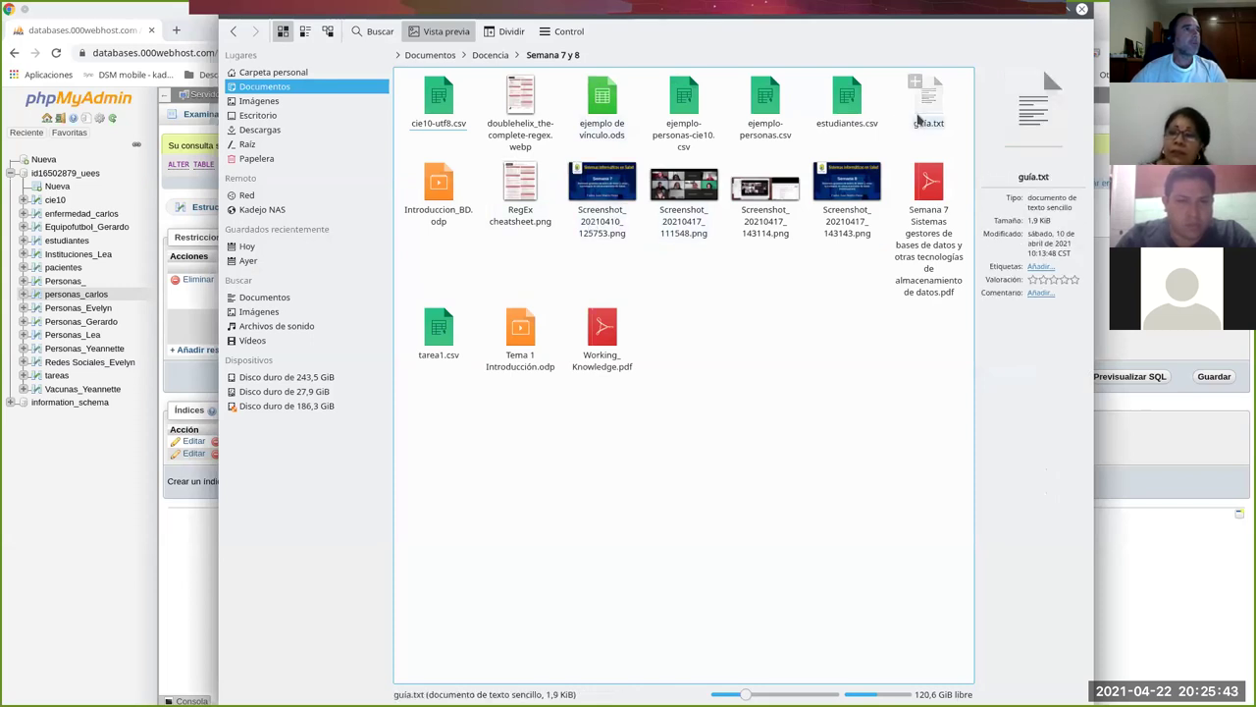
{"action": "double_click", "coordinate": [920, 116]}
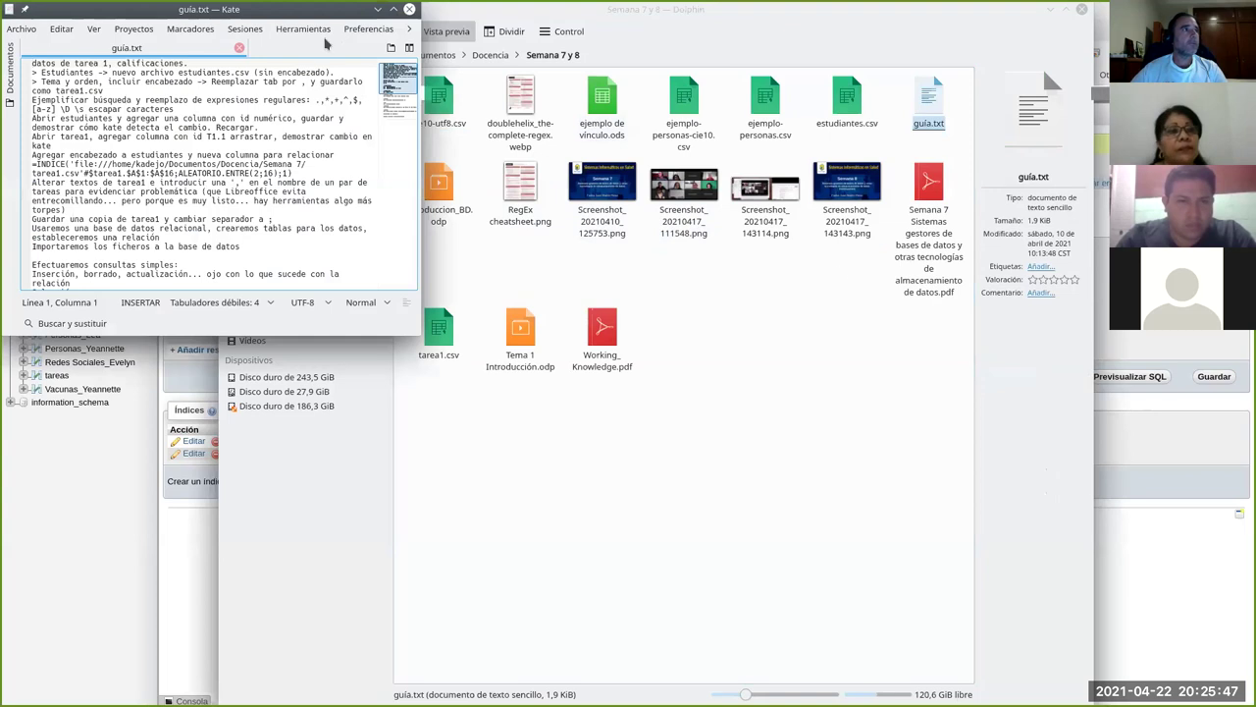
{"action": "key", "text": "ctrl+q"}
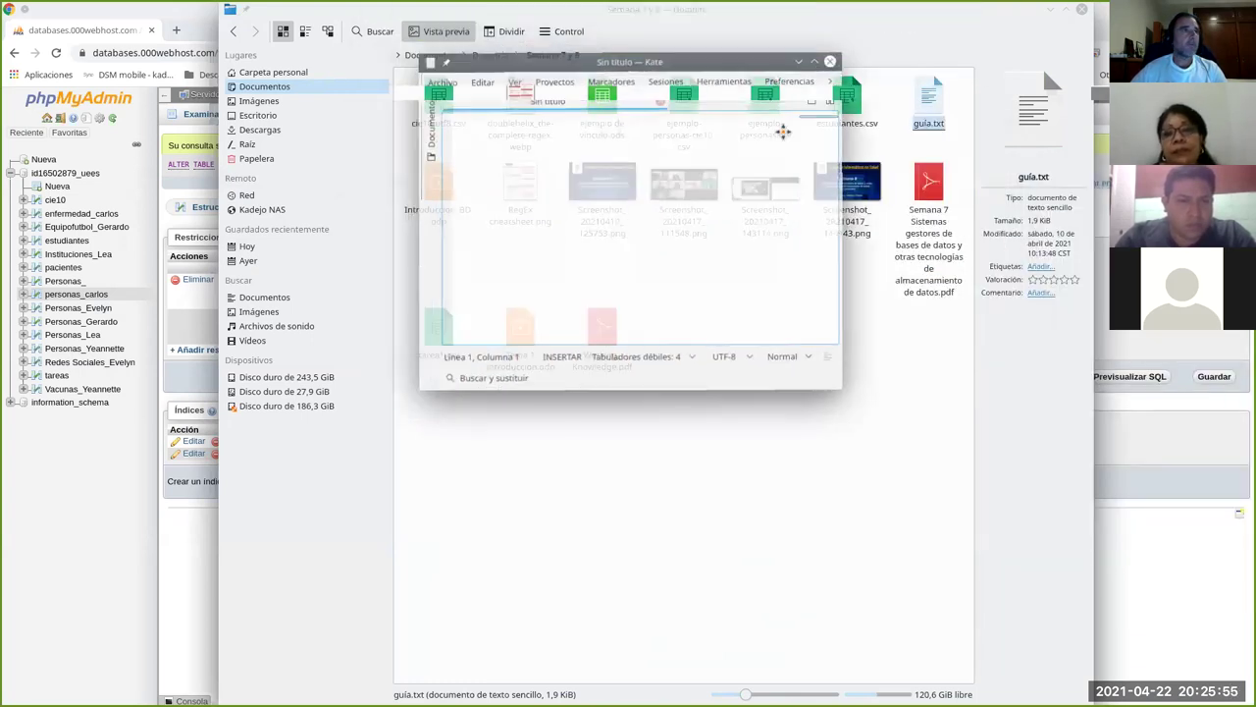
{"action": "left_click", "coordinate": [1081, 8]}
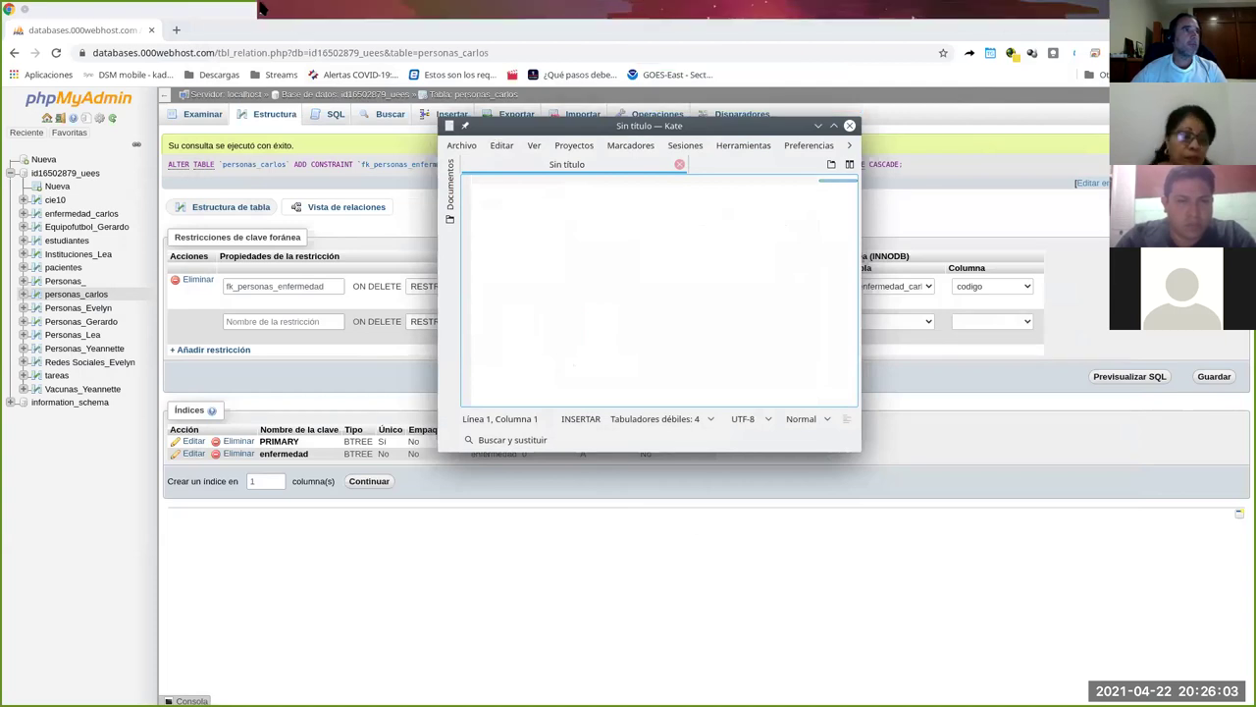
{"action": "left_click_drag", "start_coordinate": [593, 252], "coordinate": [625, 352]}
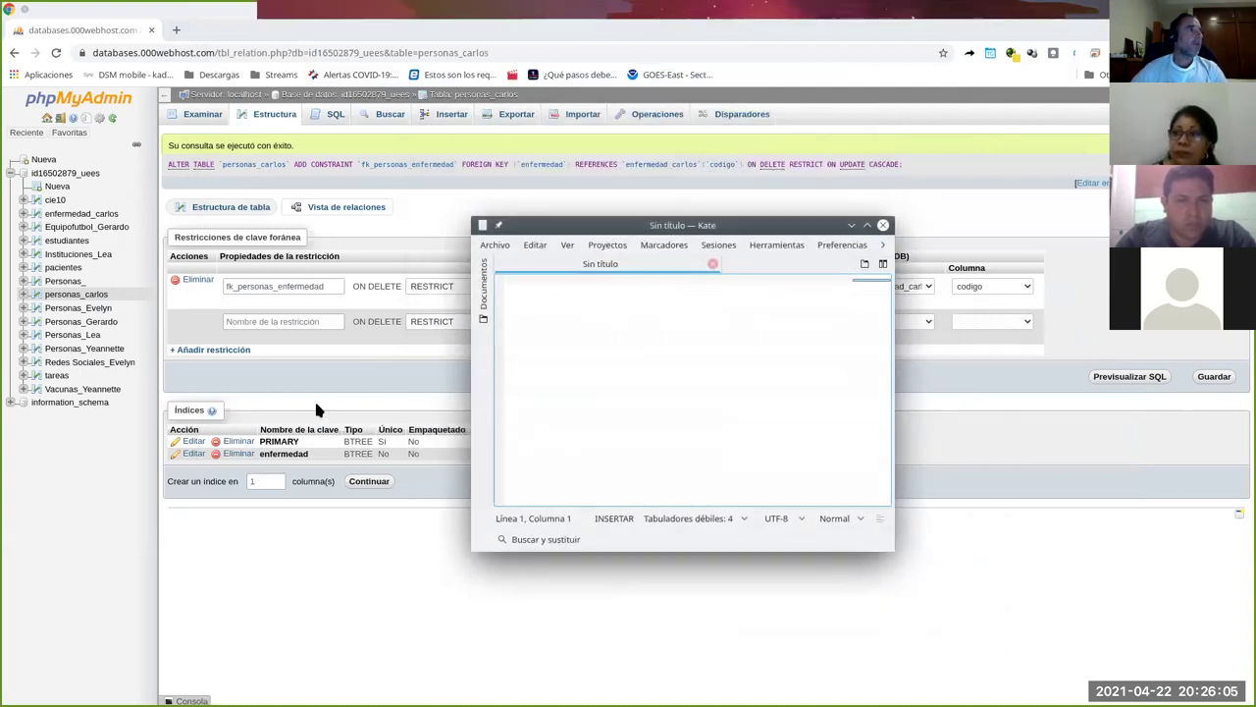
Check personas_carlos's rows and structure while starting the first CSV row with id 1 and a first name.
{"action": "left_click", "coordinate": [92, 293]}
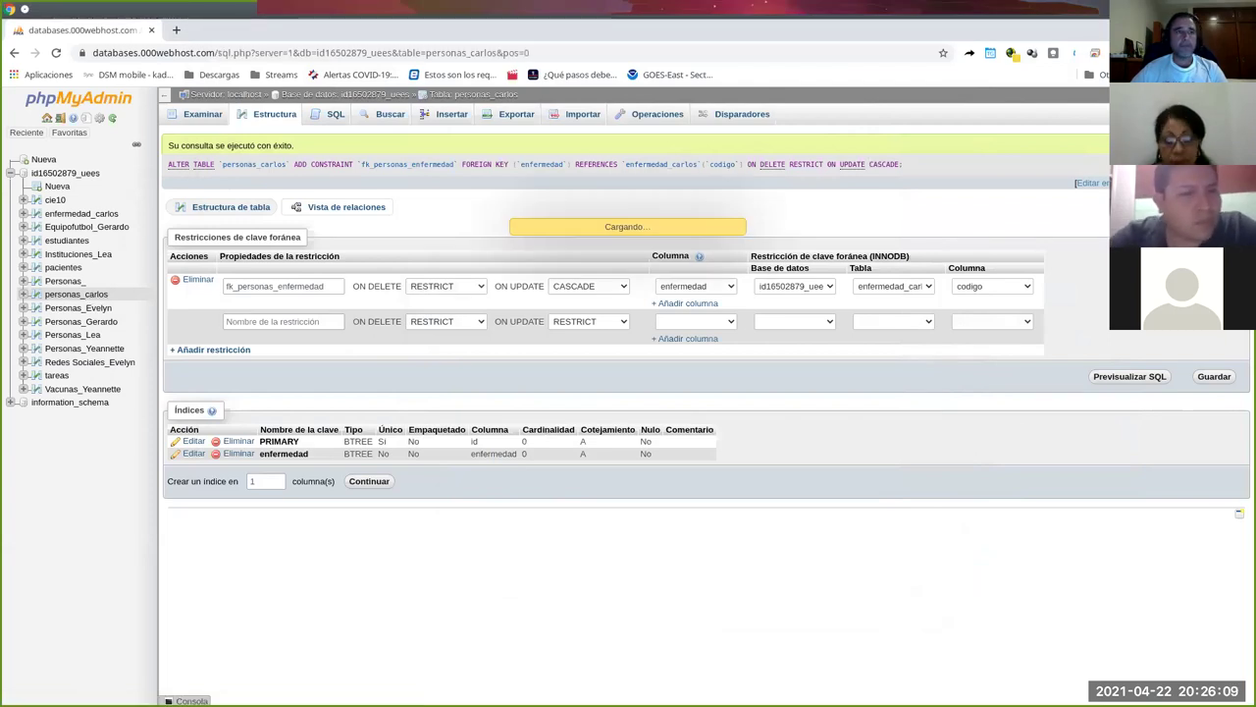
{"action": "key", "text": "alt+Tab"}
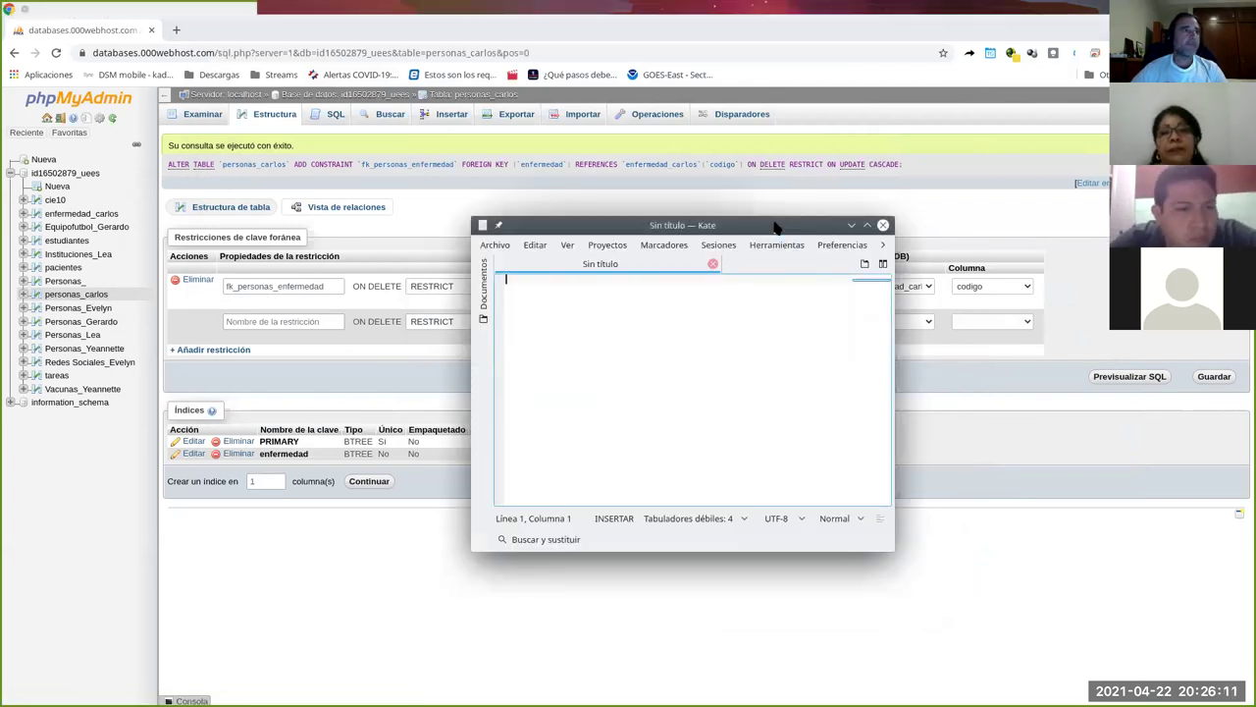
{"action": "type", "text": "1"}
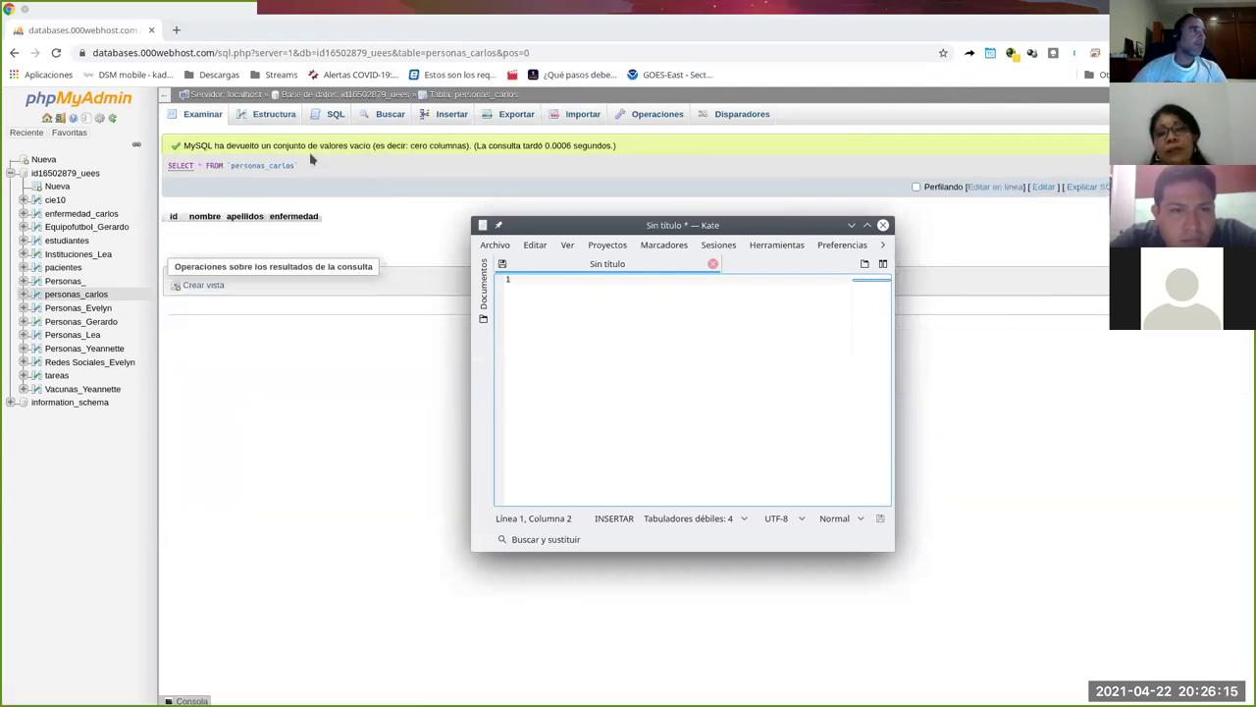
{"action": "left_click", "coordinate": [303, 118]}
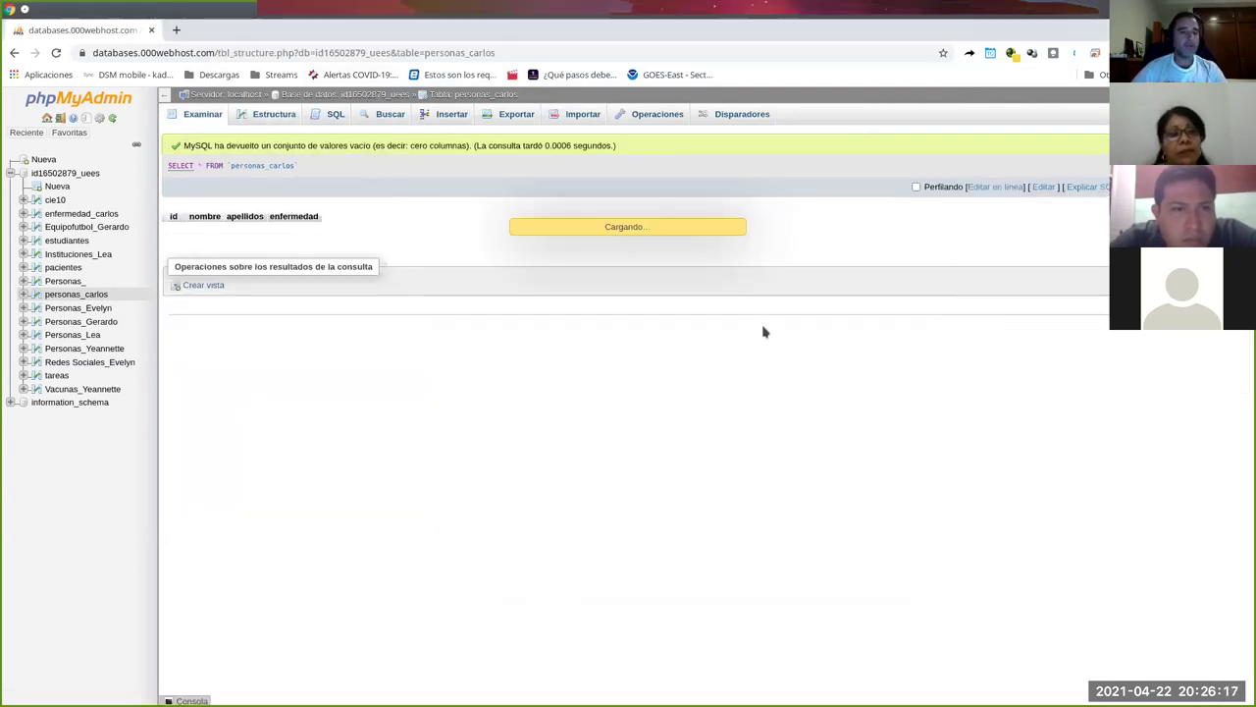
{"action": "key", "text": "alt+Tab"}
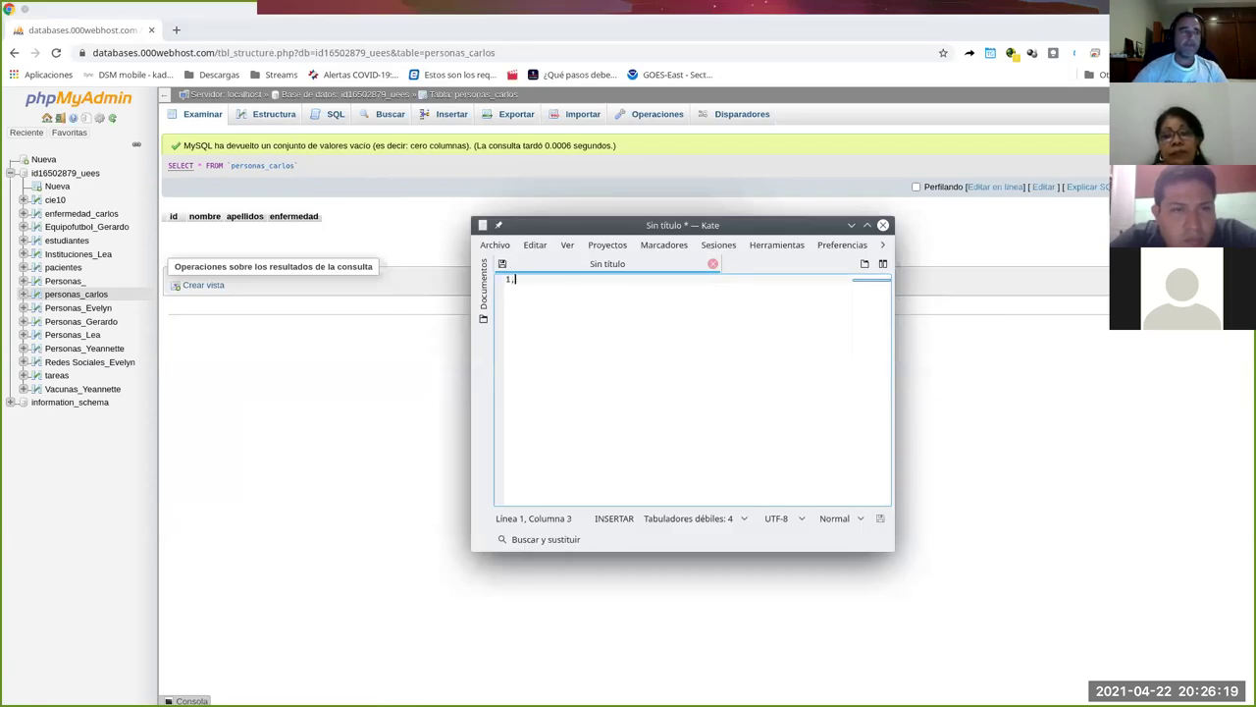
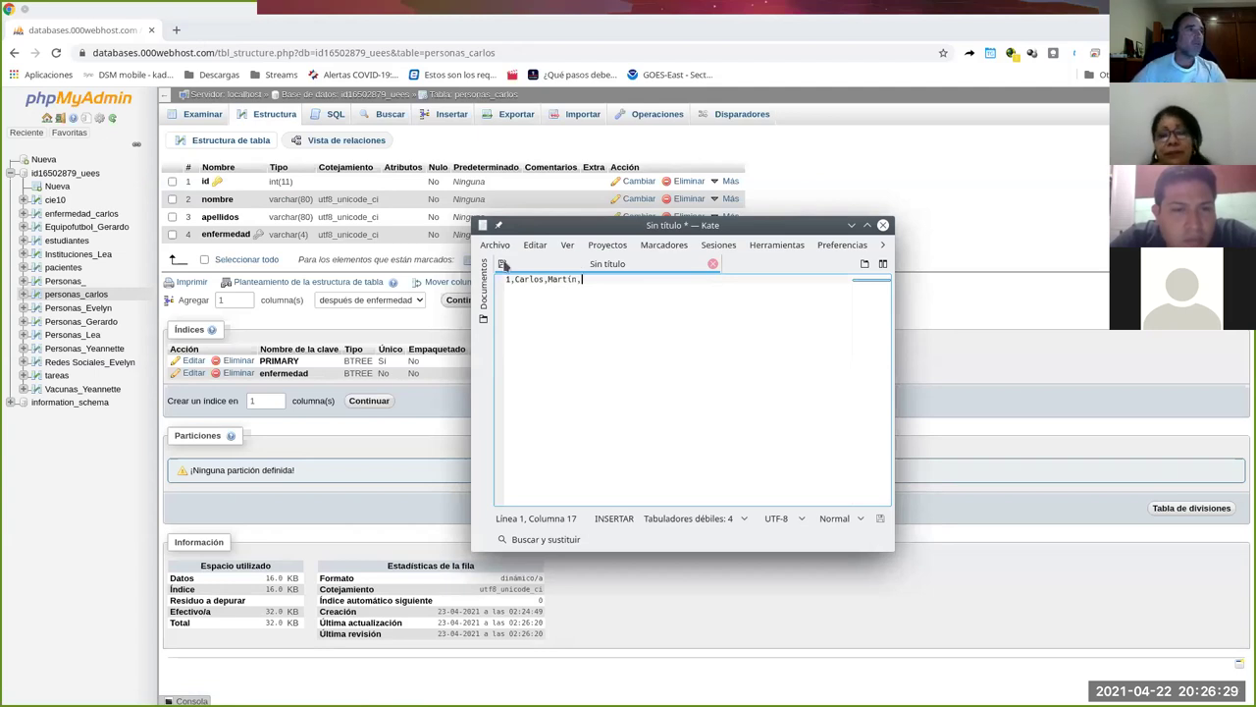
Type three person rows, ids 1–3 with first name, surname and vaccine codes VAC1, VAC2, VAC2.
{"action": "left_click_drag", "start_coordinate": [593, 225], "coordinate": [826, 236]}
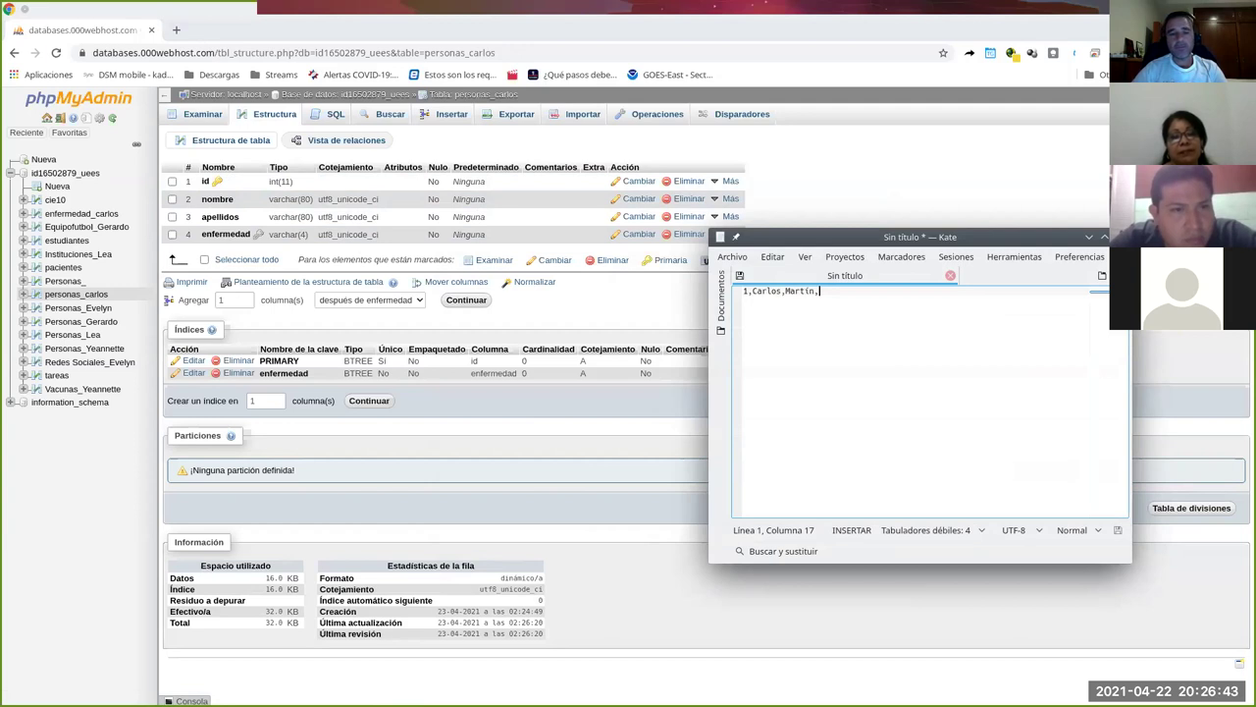
{"action": "type", "text": "VA"}
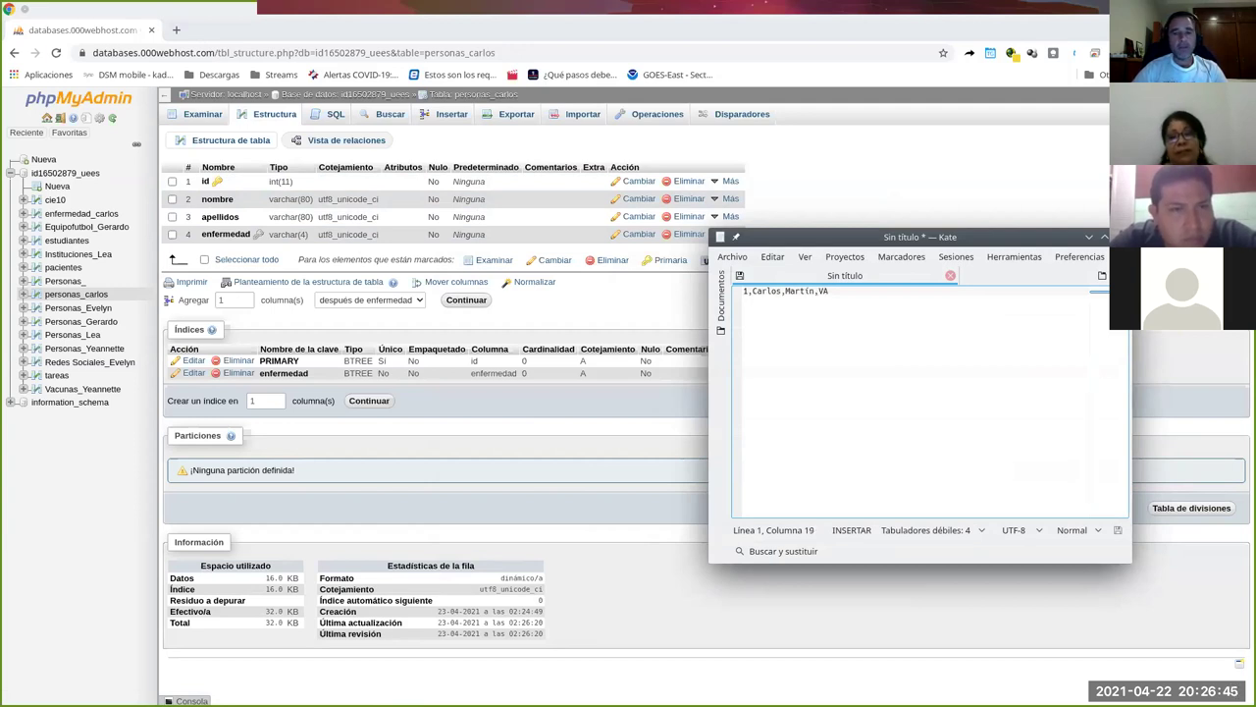
{"action": "type", "text": "C1"}
{"action": "key", "text": "Return"}
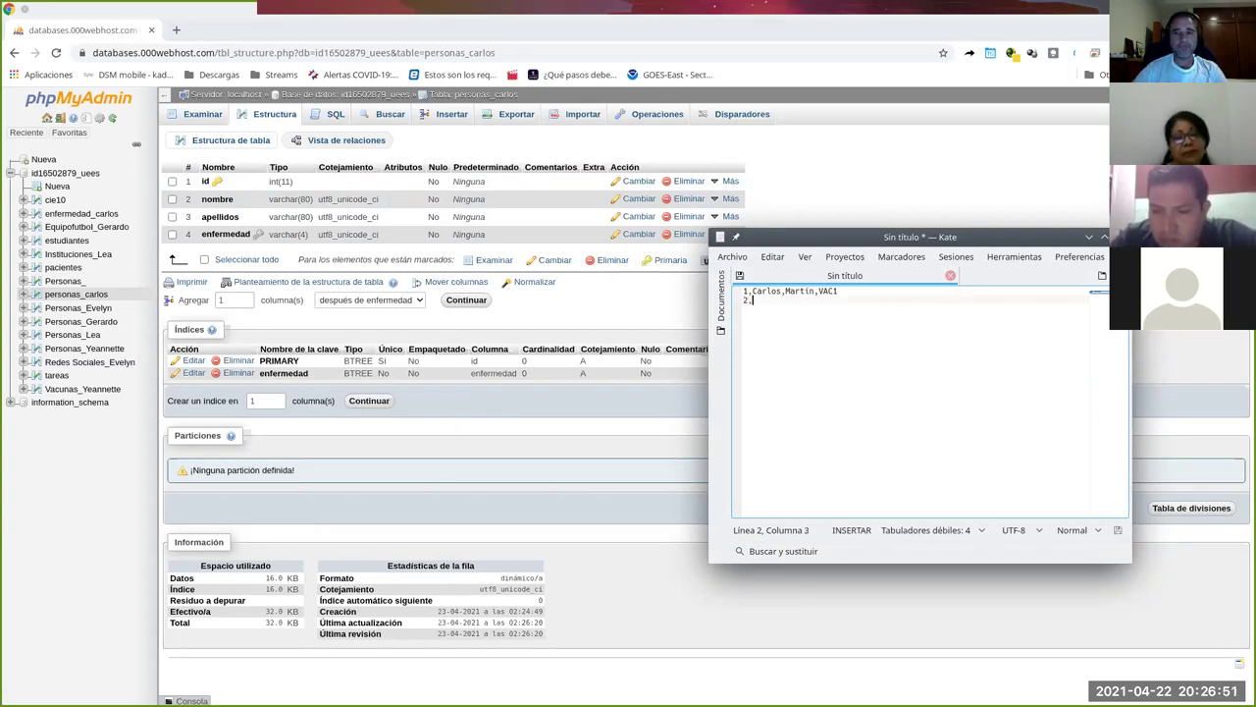
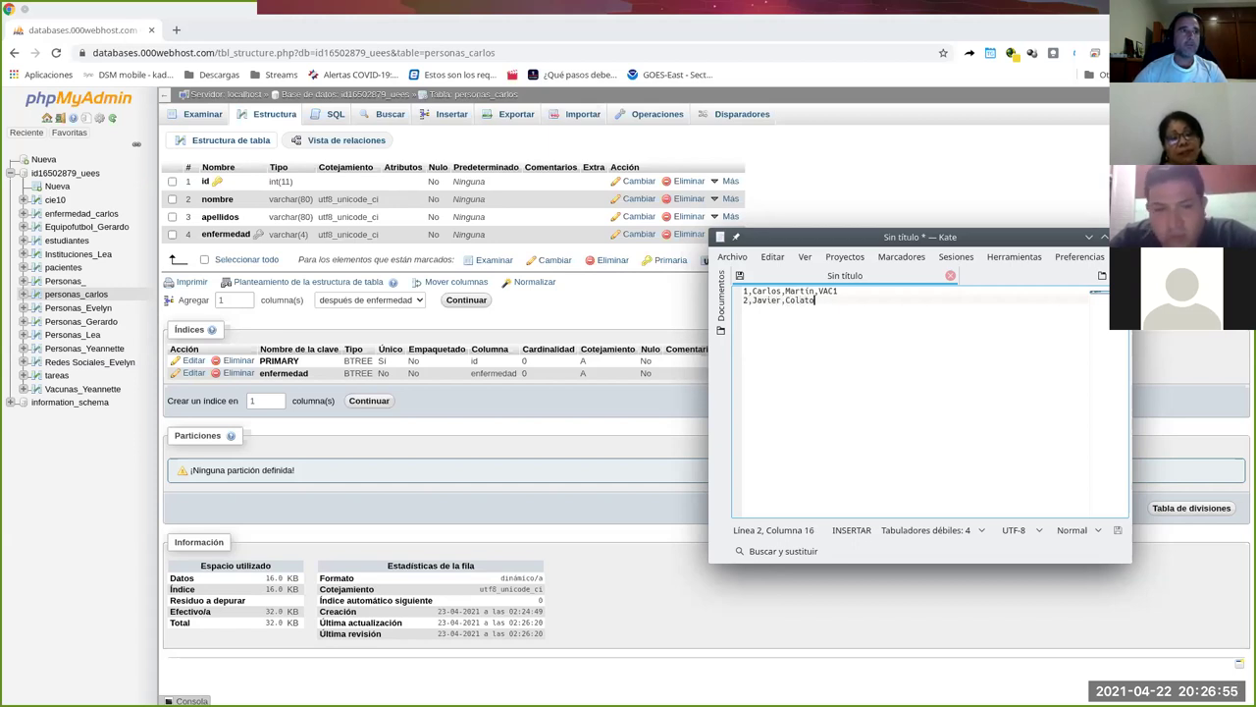
{"action": "type", "text": ",VAC"}
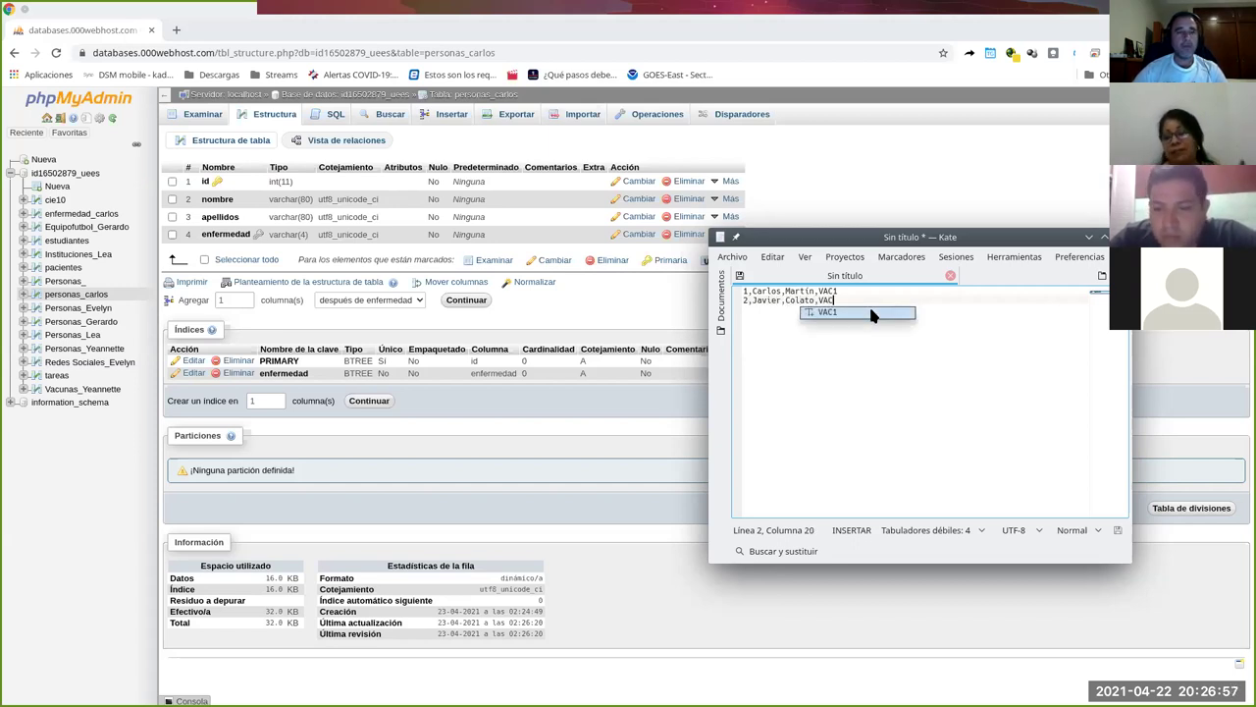
{"action": "type", "text": "2"}
{"action": "key", "text": "Return"}
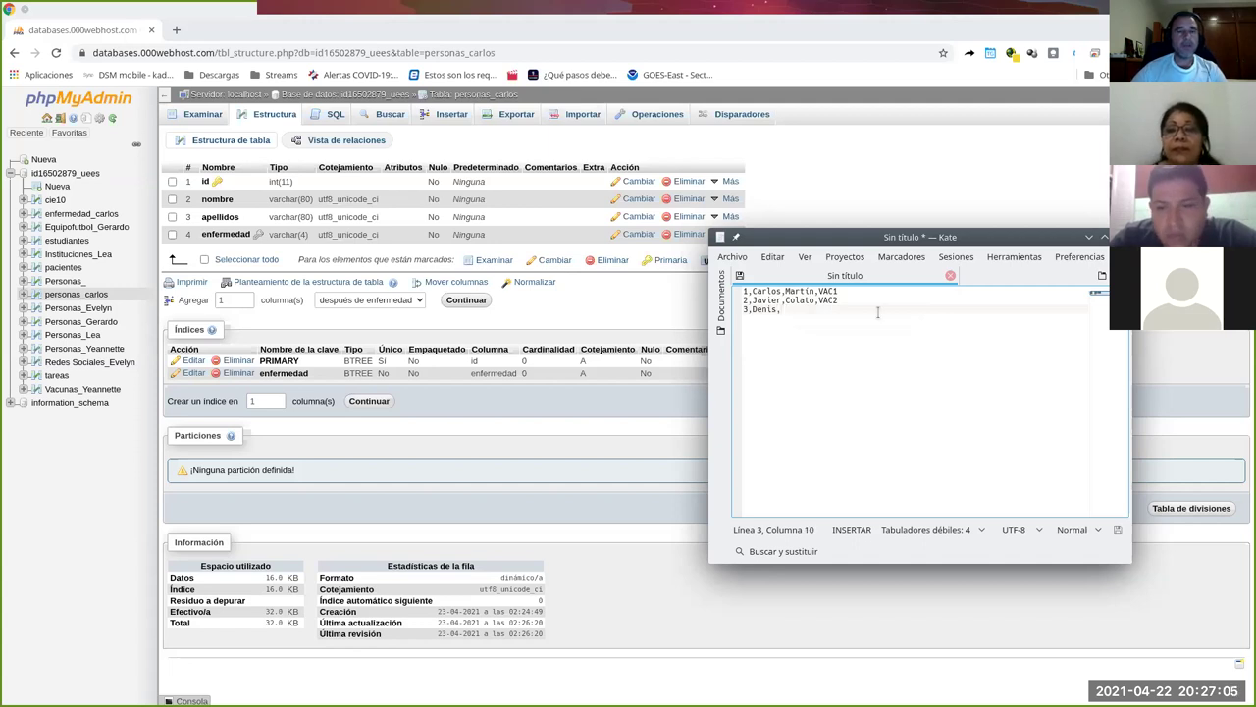
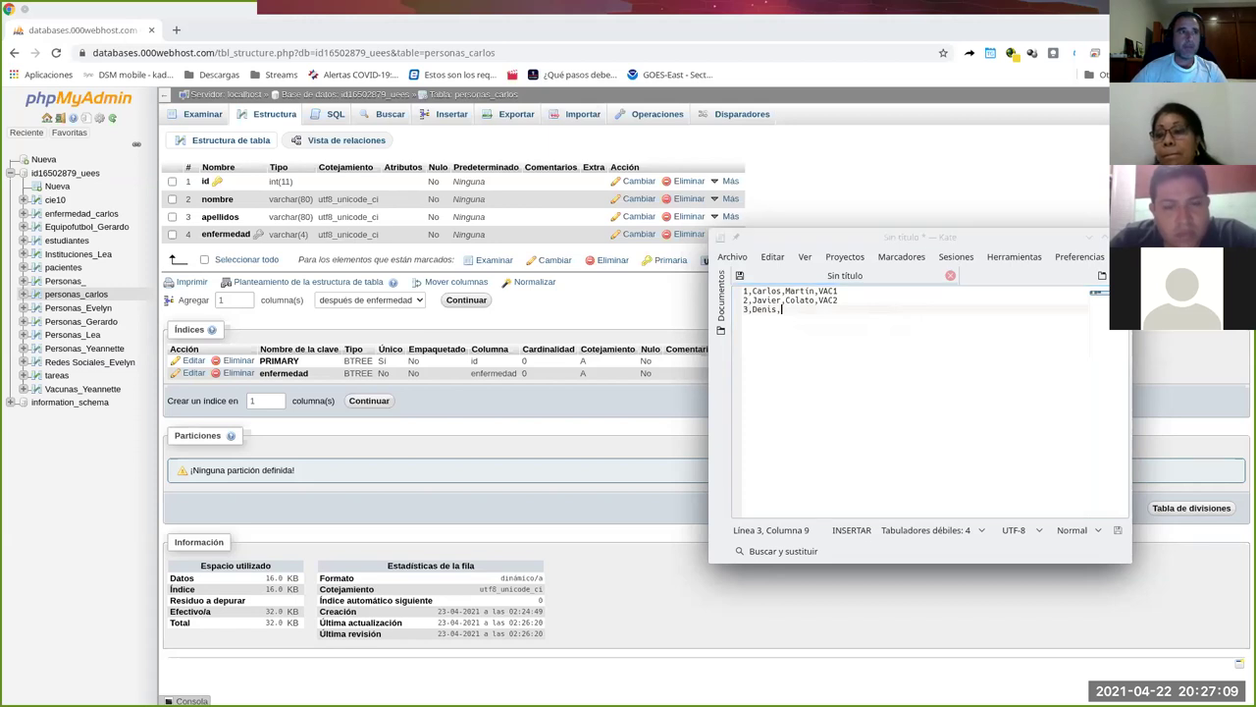
{"action": "left_click", "coordinate": [788, 308]}
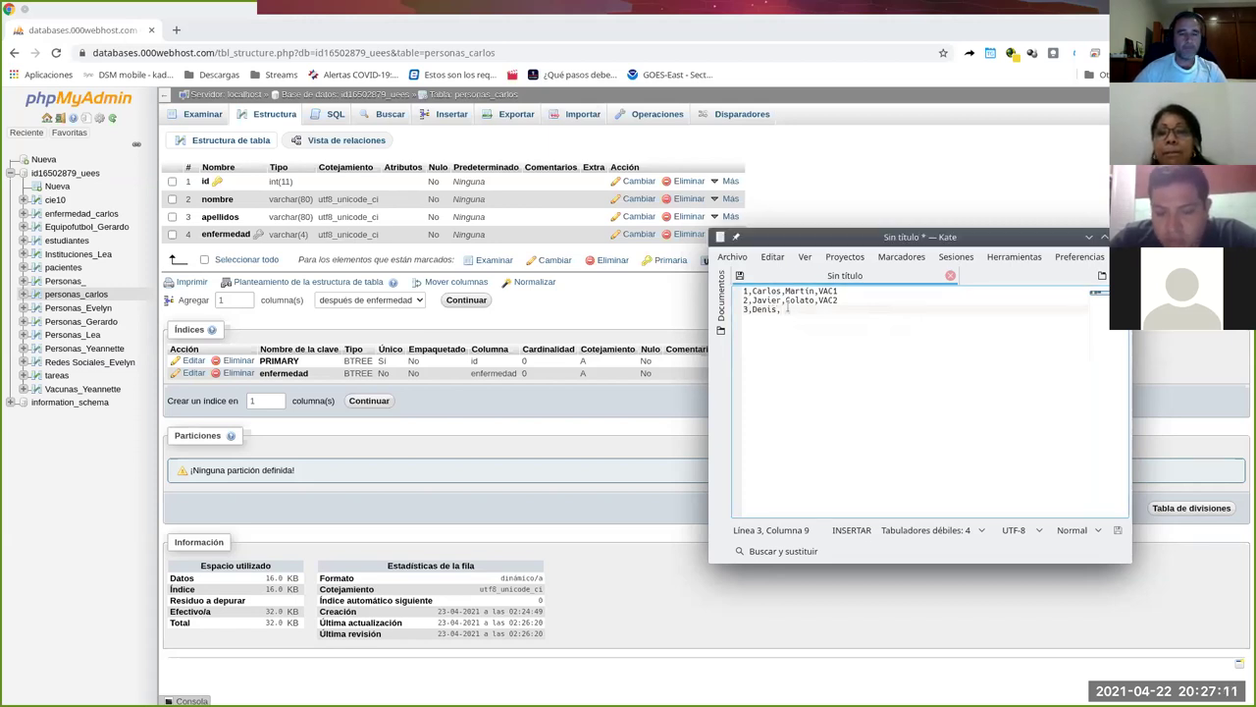
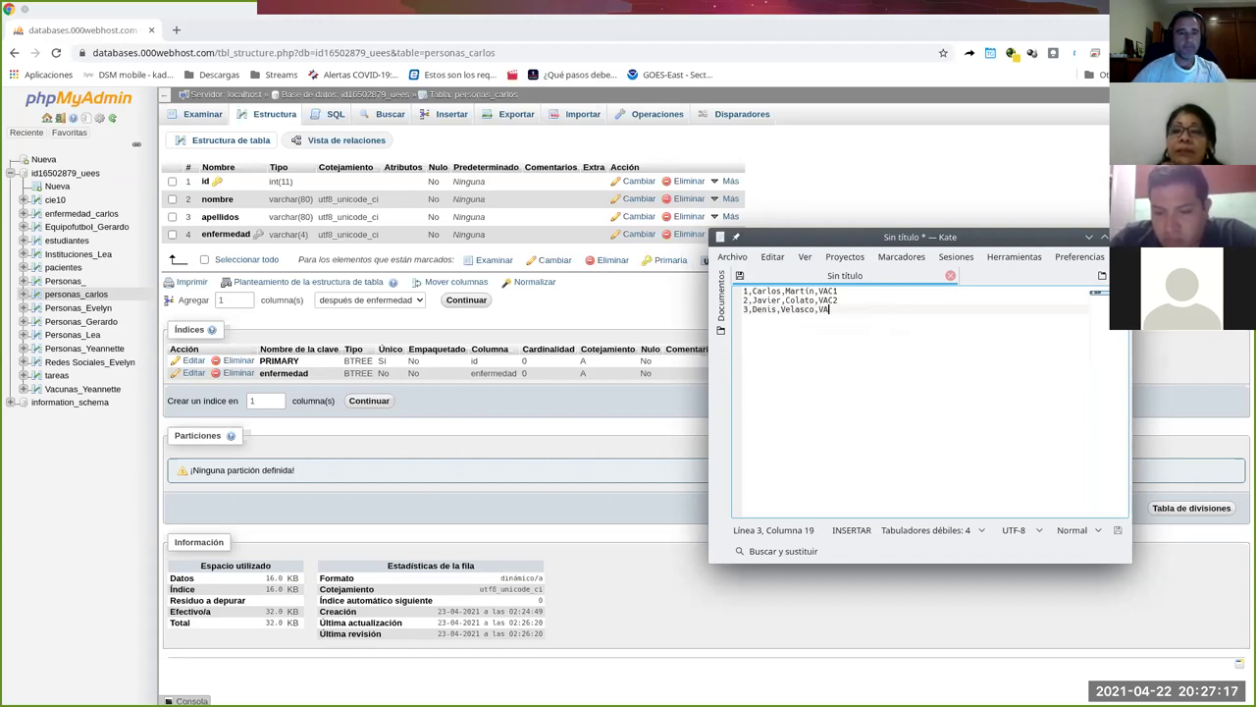
{"action": "type", "text": "C2"}
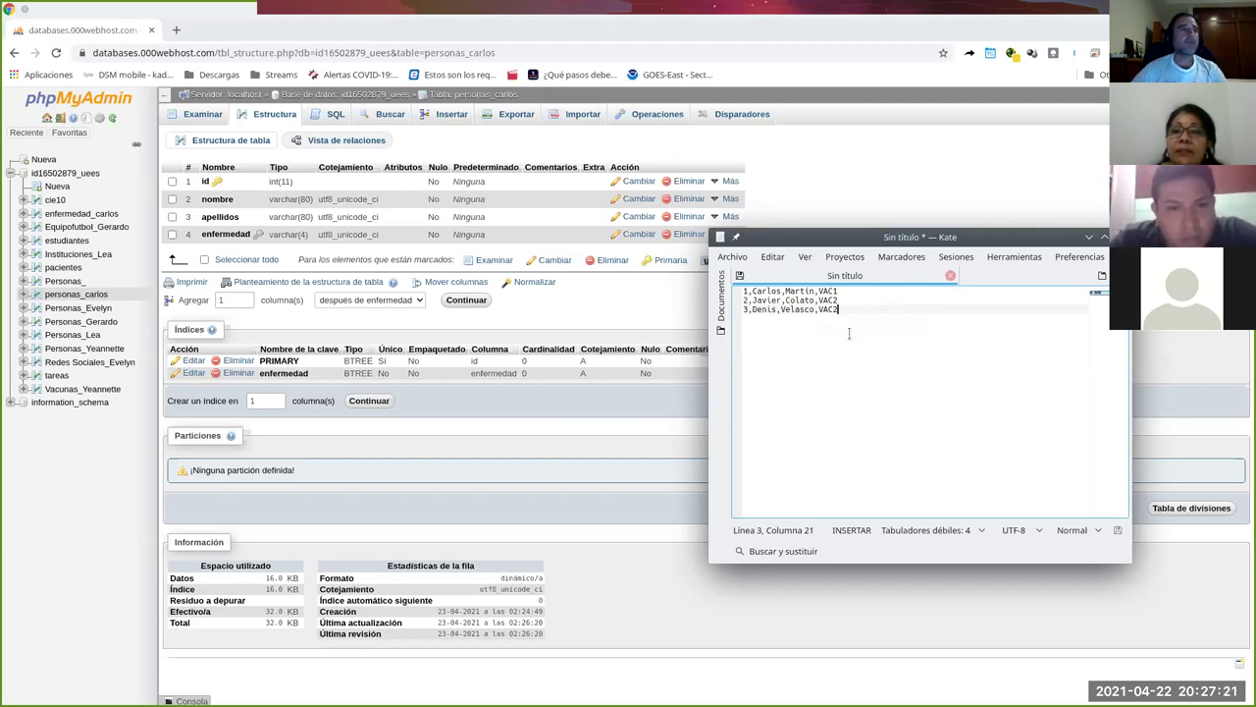
Save the draft as personas_carlos.csv.
{"action": "left_click", "coordinate": [732, 256]}
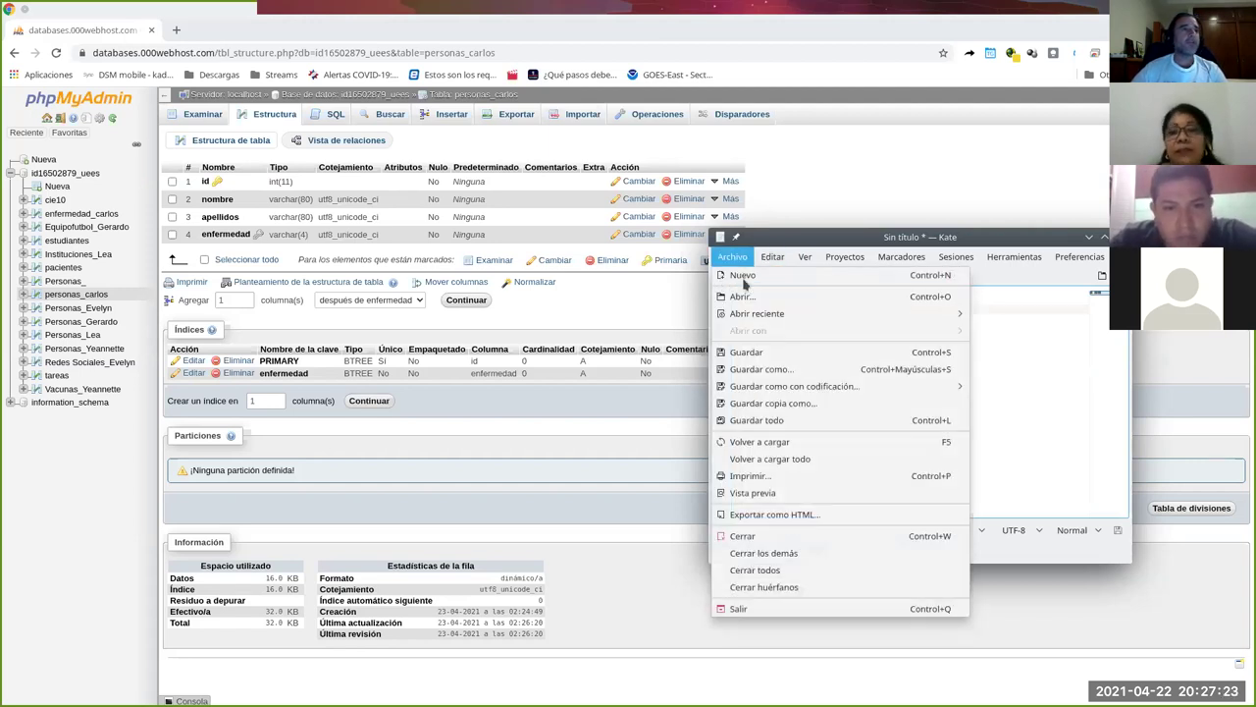
{"action": "left_click", "coordinate": [795, 369]}
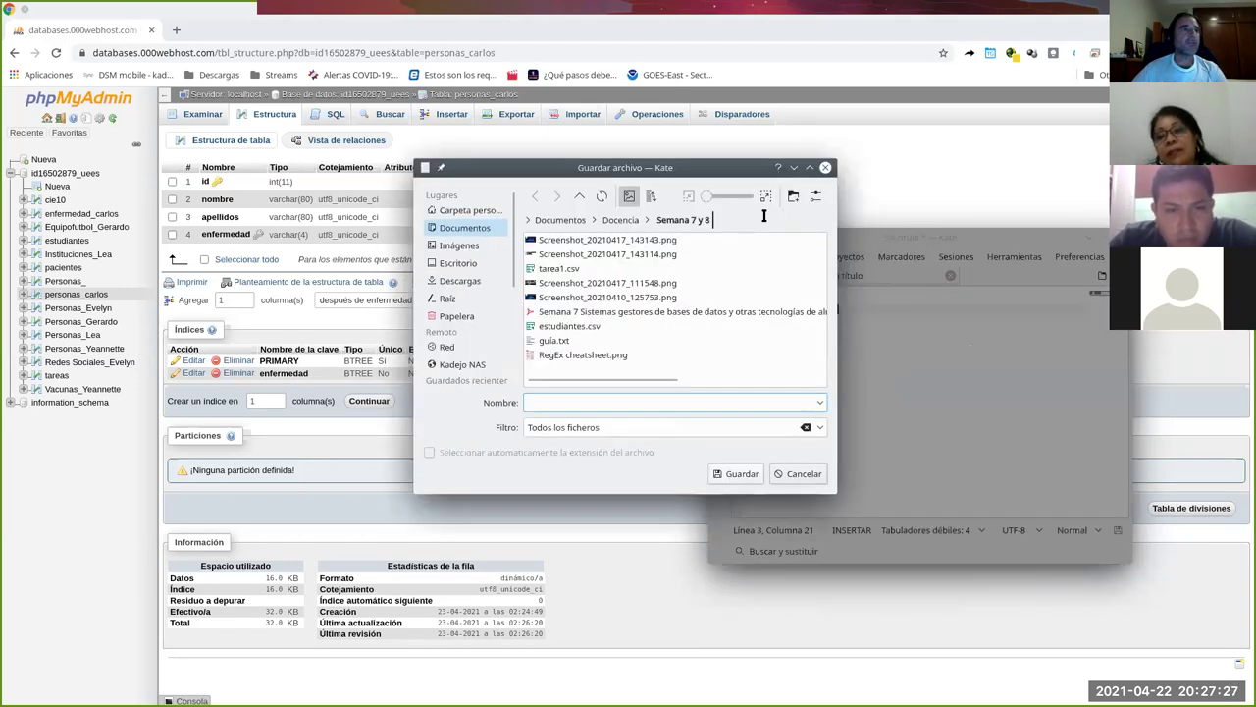
{"action": "left_click_drag", "start_coordinate": [668, 167], "coordinate": [750, 192]}
{"action": "left_click", "coordinate": [668, 425]}
{"action": "type", "text": "personas_carlos.csv"}
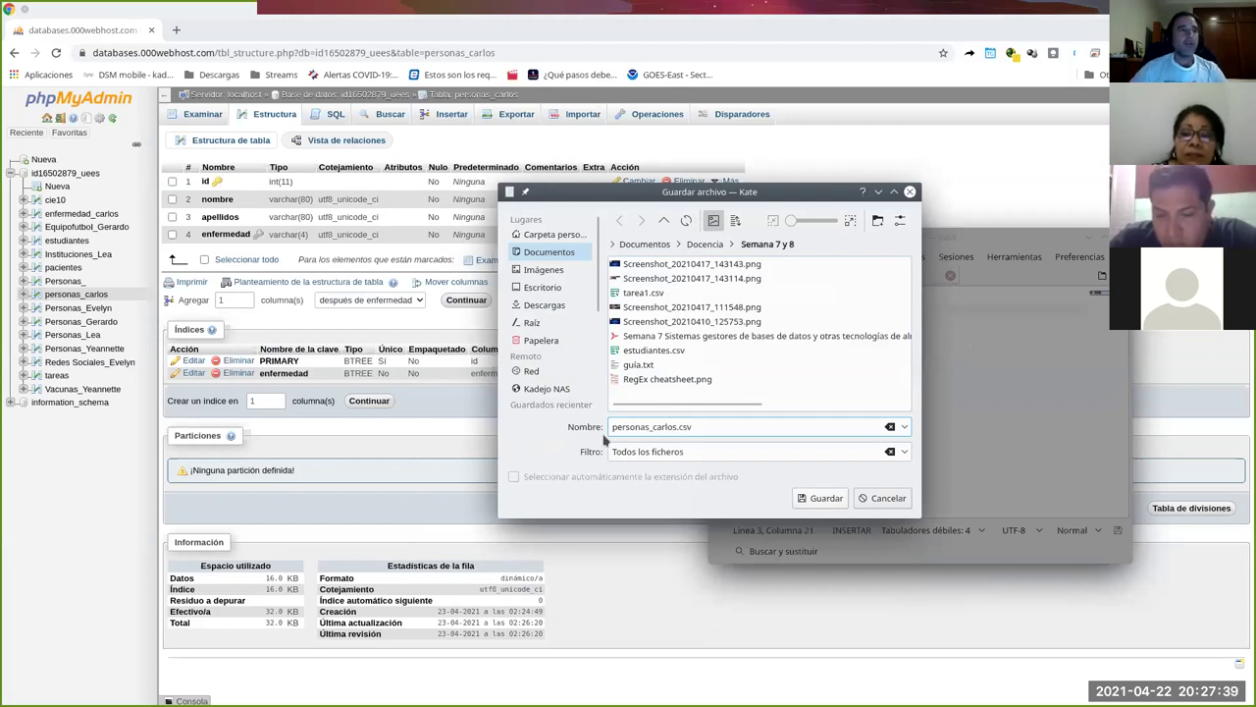
{"action": "left_click", "coordinate": [840, 507]}
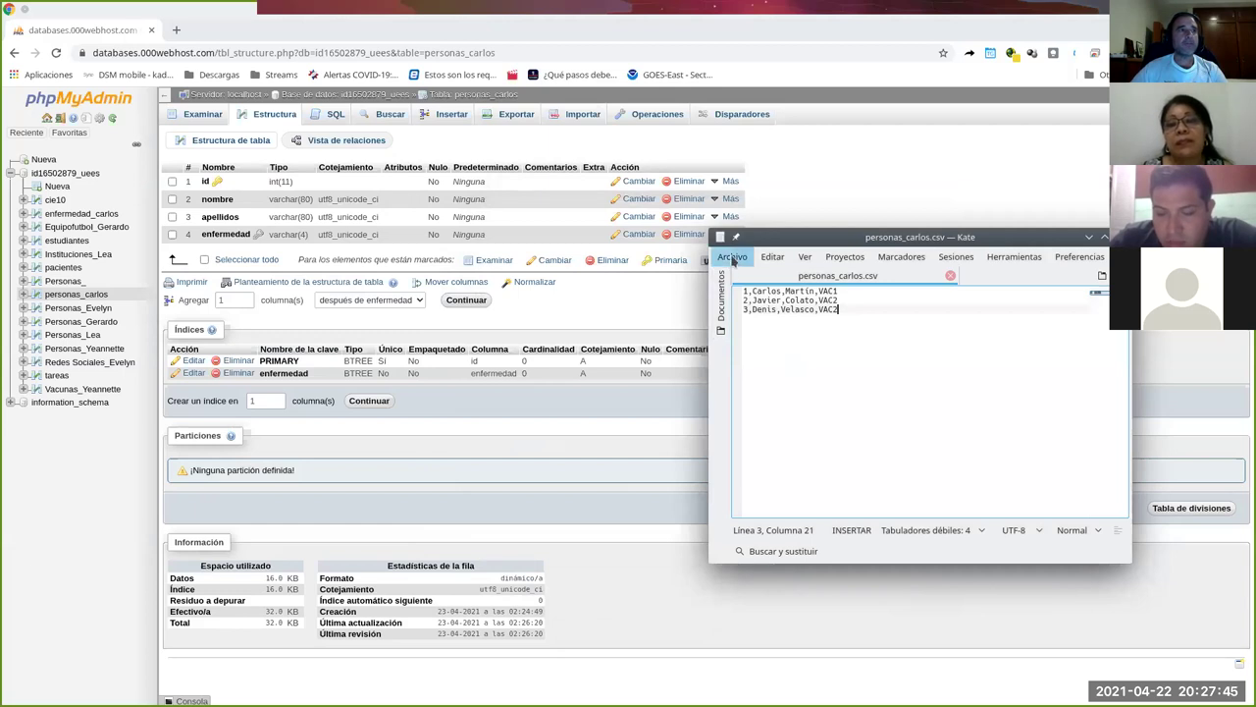
{"action": "left_click", "coordinate": [732, 256]}
In a new document, type the rows VAC1,Lero lero lero and VAC3,Tal y tal y tal.
{"action": "left_click", "coordinate": [743, 275]}
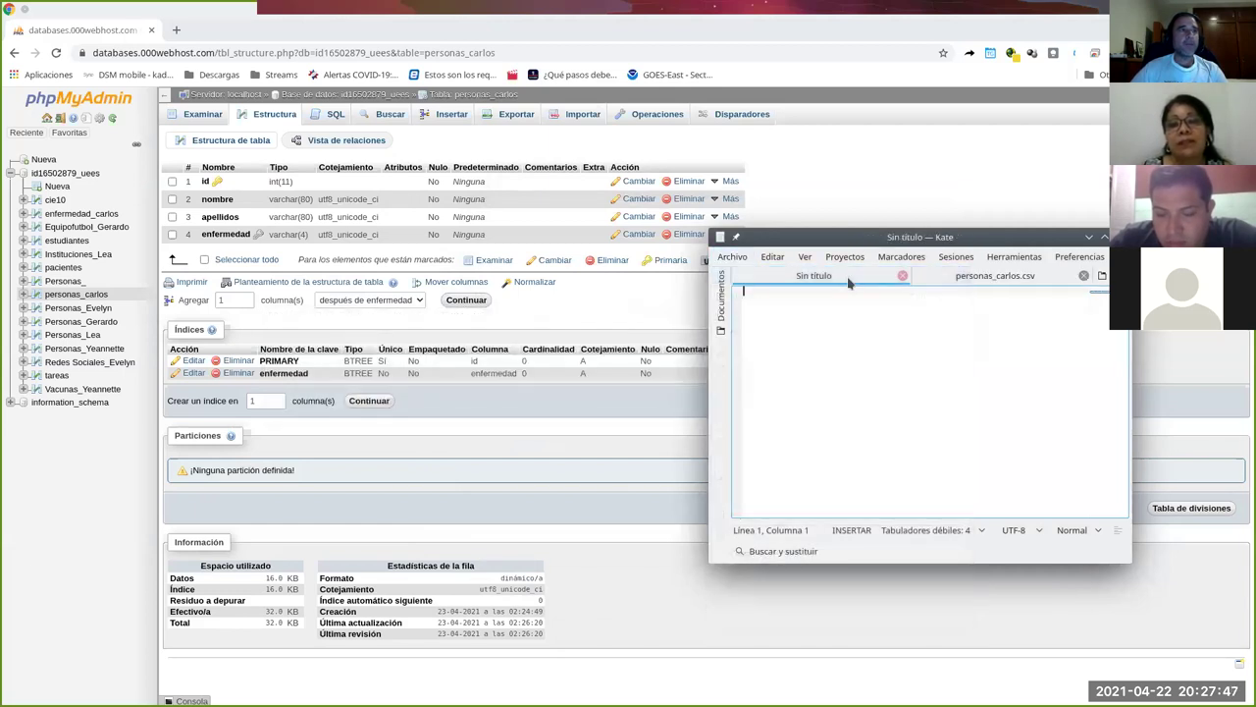
{"action": "left_click", "coordinate": [940, 279]}
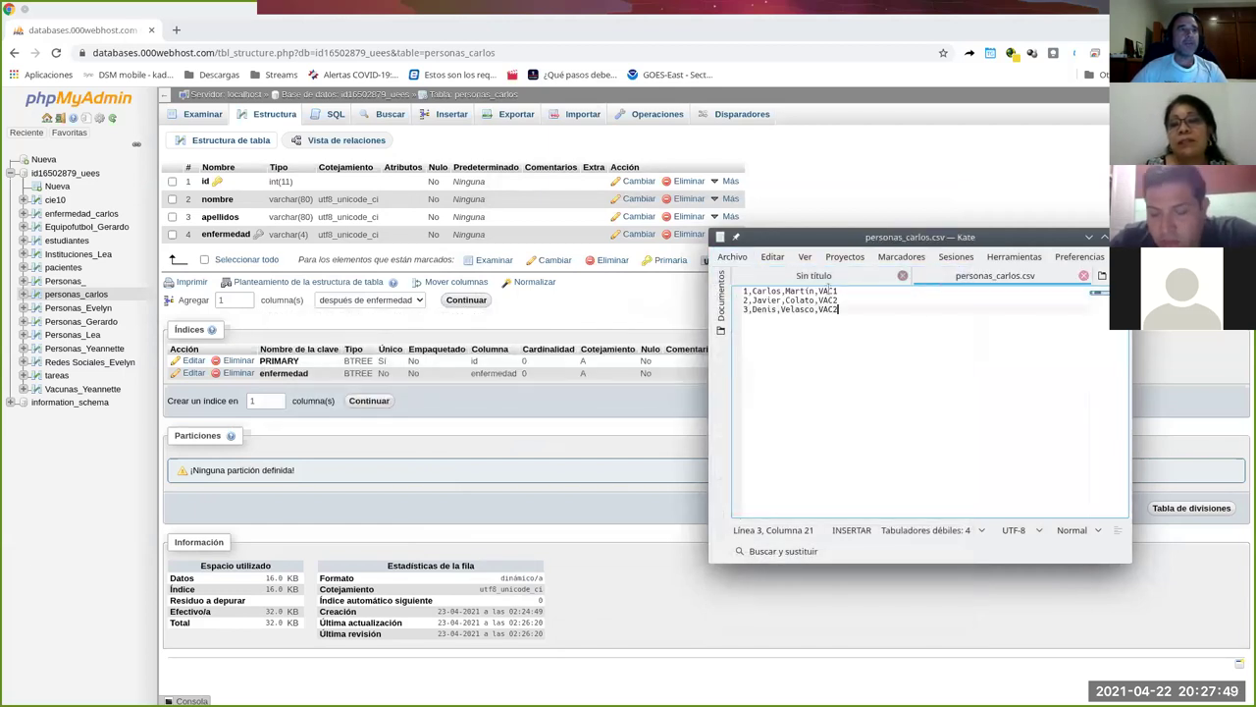
{"action": "left_click", "coordinate": [869, 277]}
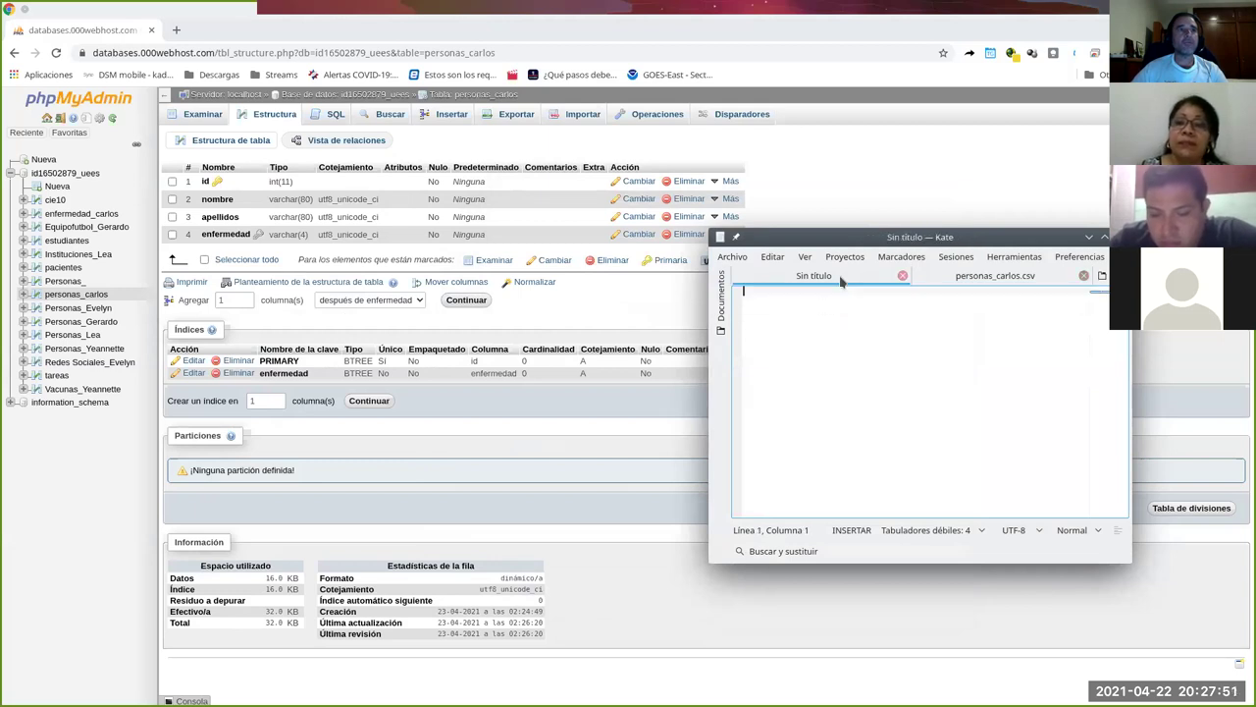
{"action": "type", "text": "VAC1"}
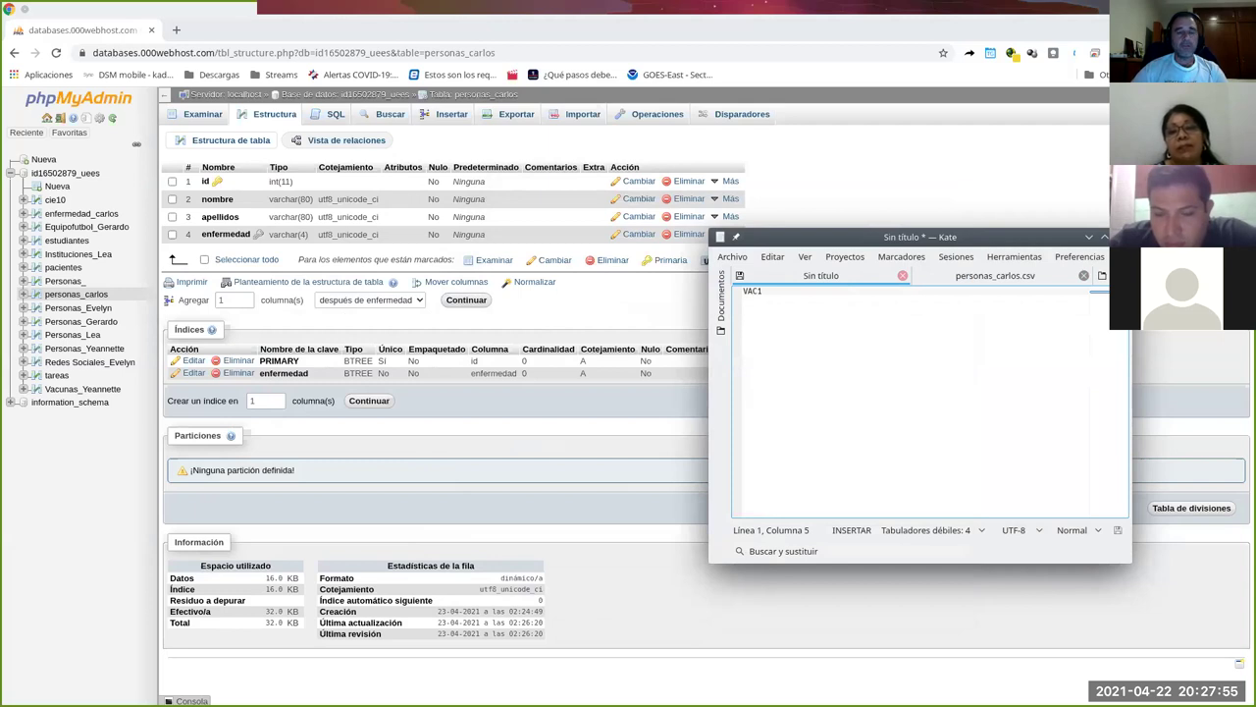
{"action": "type", "text": ",Lero lero lero"}
{"action": "key", "text": "Return"}
{"action": "type", "text": "VAC2,"}
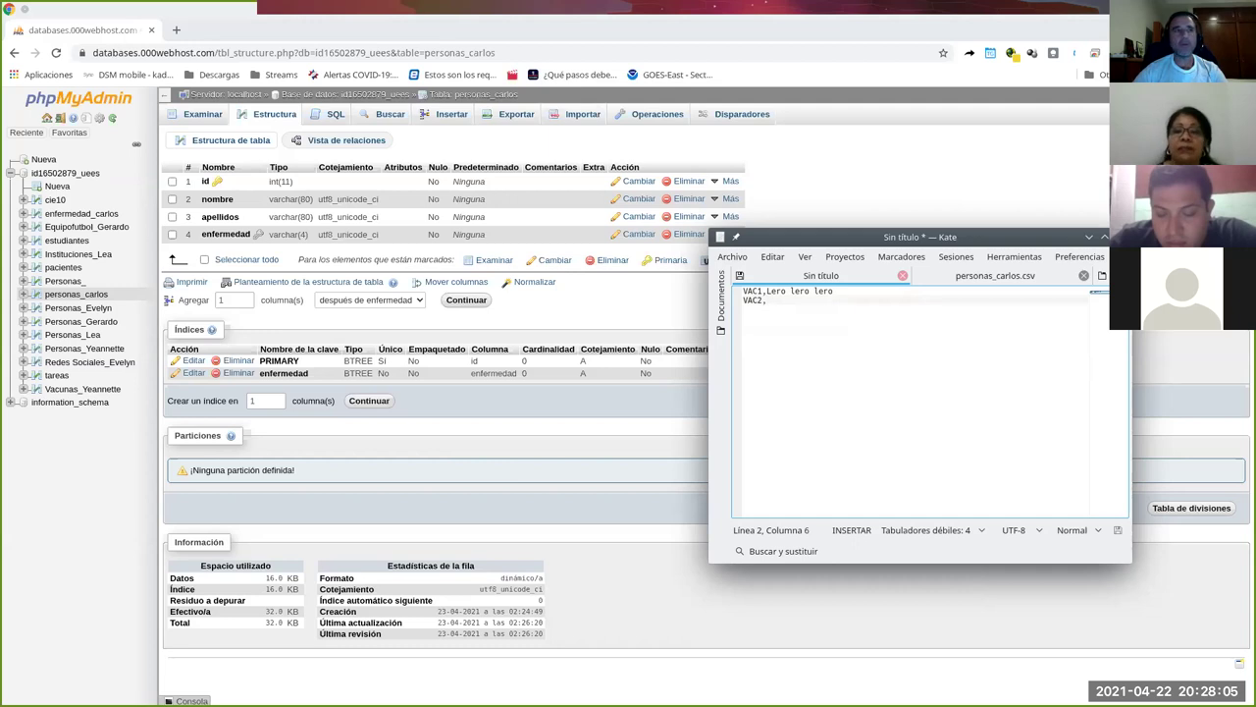
{"action": "key", "text": "BackSpace"}
{"action": "key", "text": "BackSpace"}
{"action": "type", "text": "3,"}
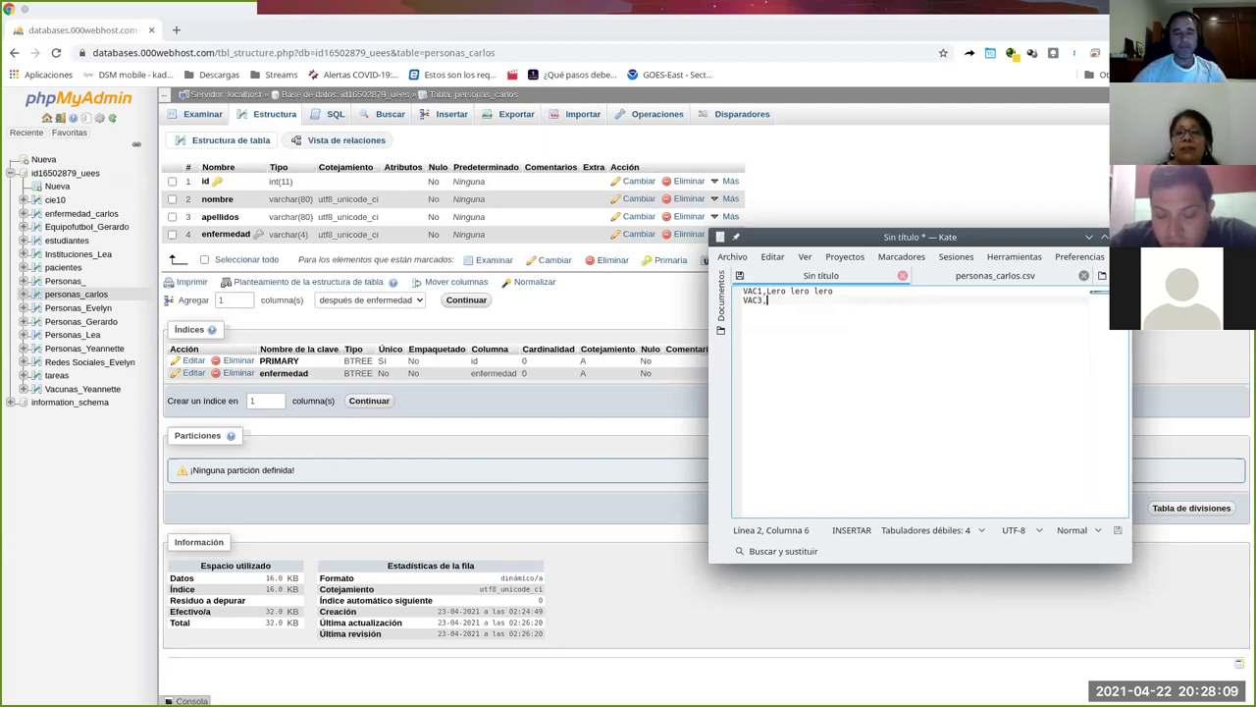
{"action": "type", "text": "Tal y tal y tal"}
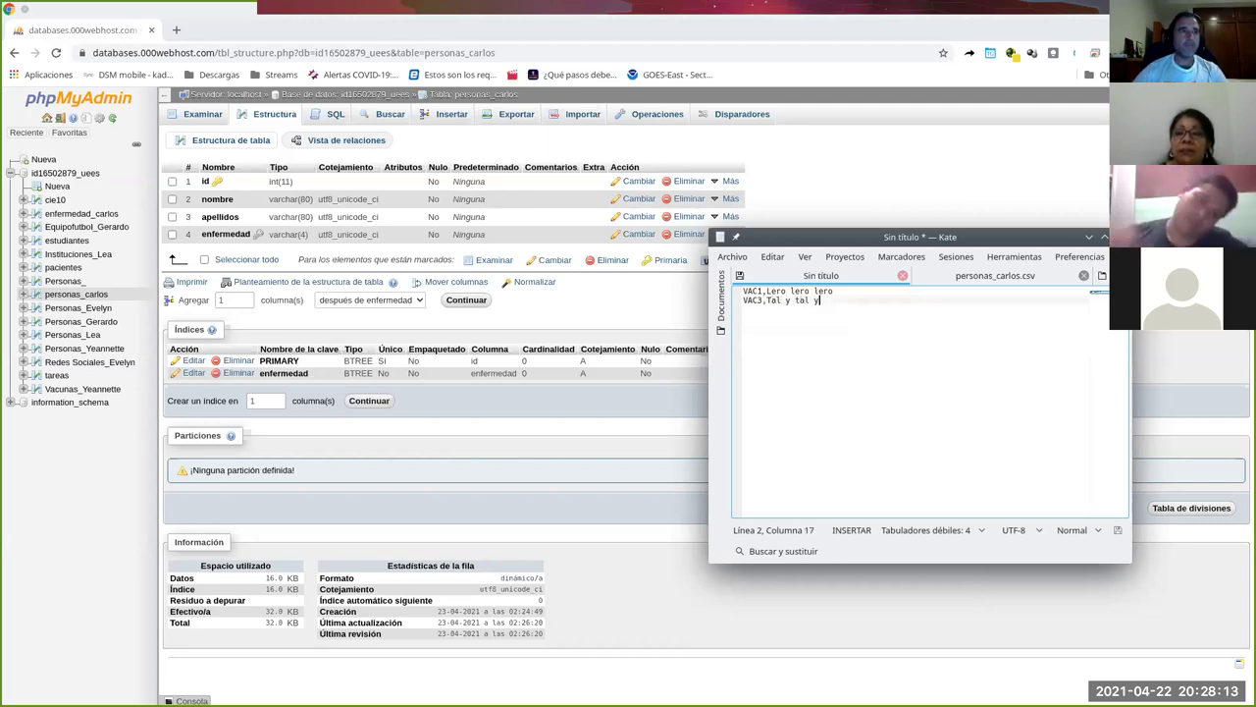
Save the new document as enfermedades_carlos.csv.
{"action": "left_click", "coordinate": [732, 256]}
{"action": "left_click", "coordinate": [754, 369]}
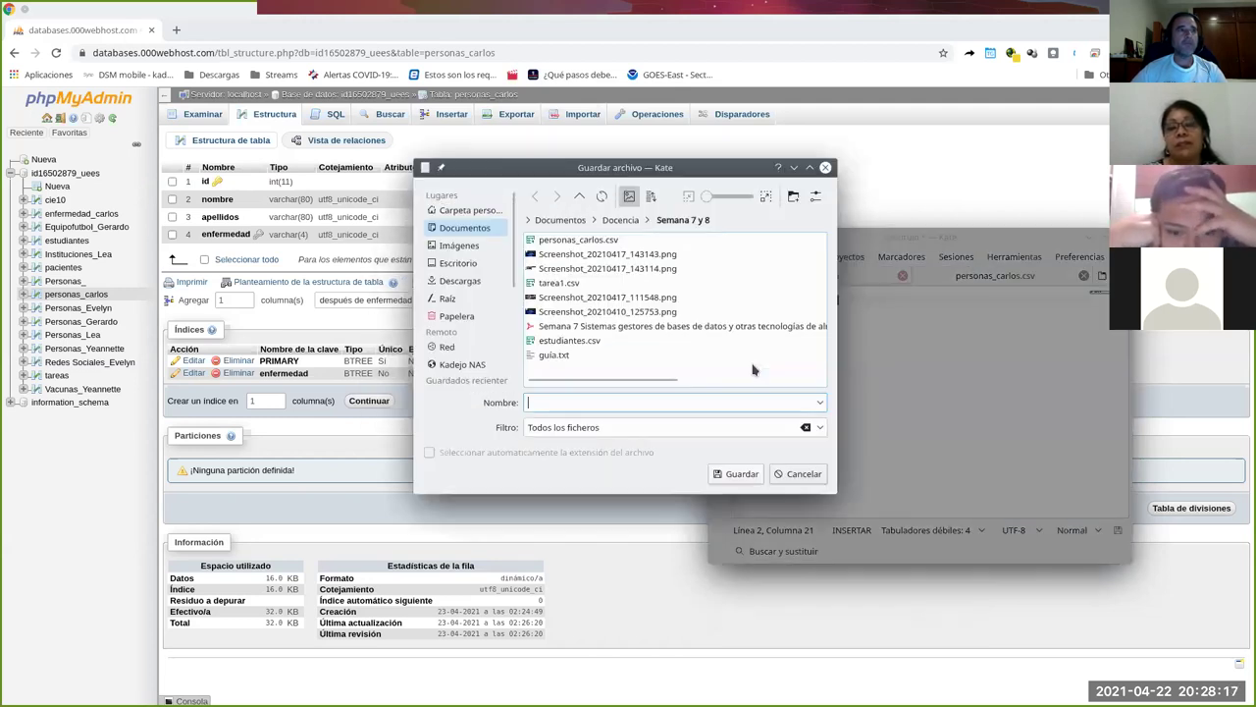
{"action": "type", "text": "enf"}
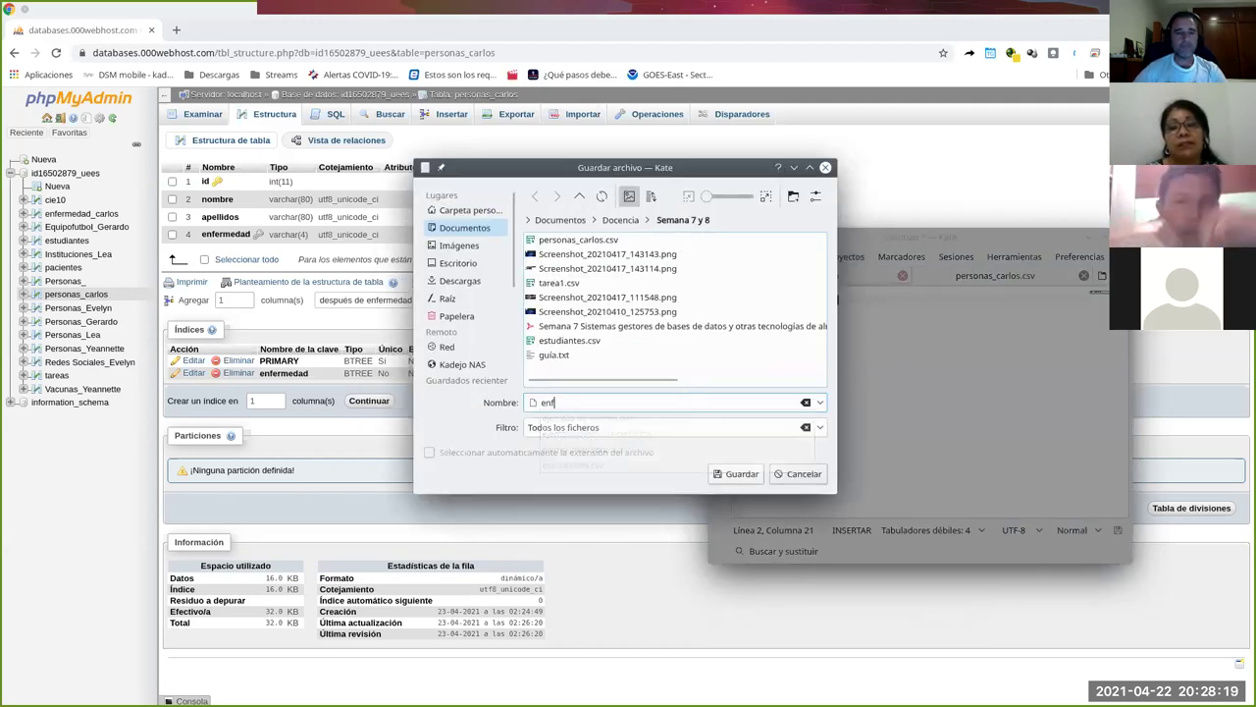
{"action": "type", "text": "ermedades_carlos.csv"}
{"action": "key", "text": "Return"}
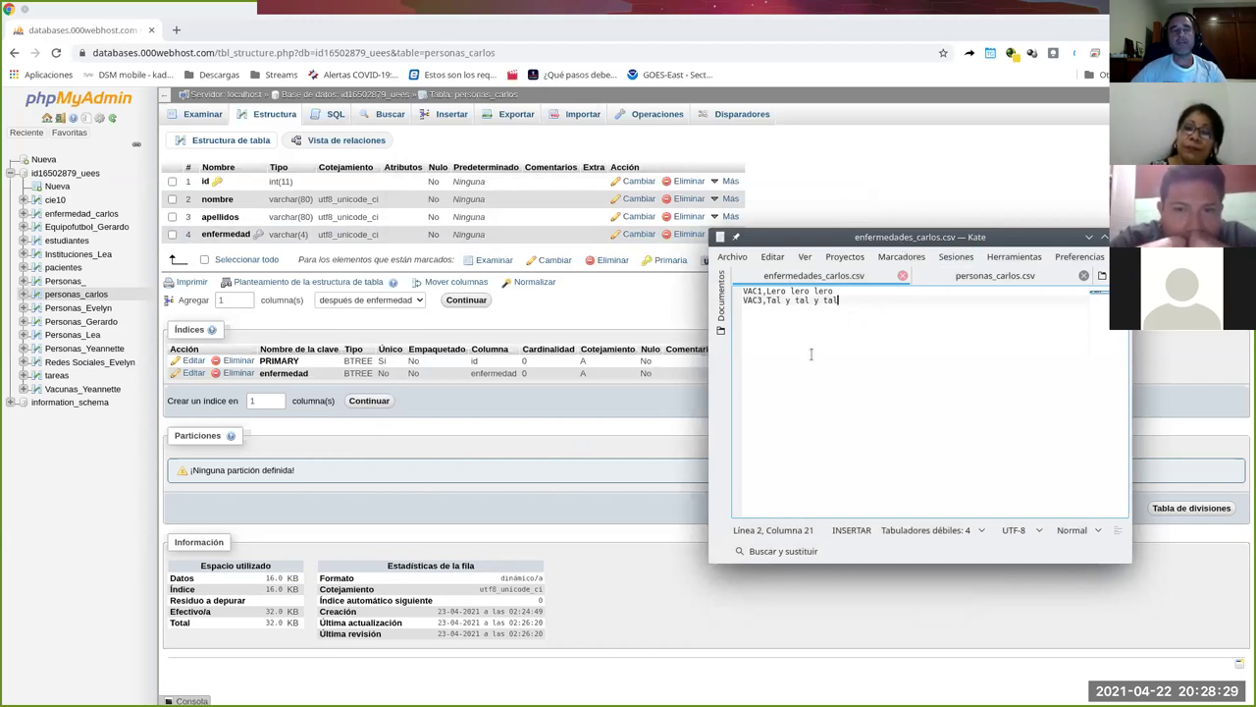
Minimize Kate and open personas_carlos's Importar page, retrying after the connection error.
{"action": "left_click", "coordinate": [1088, 238]}
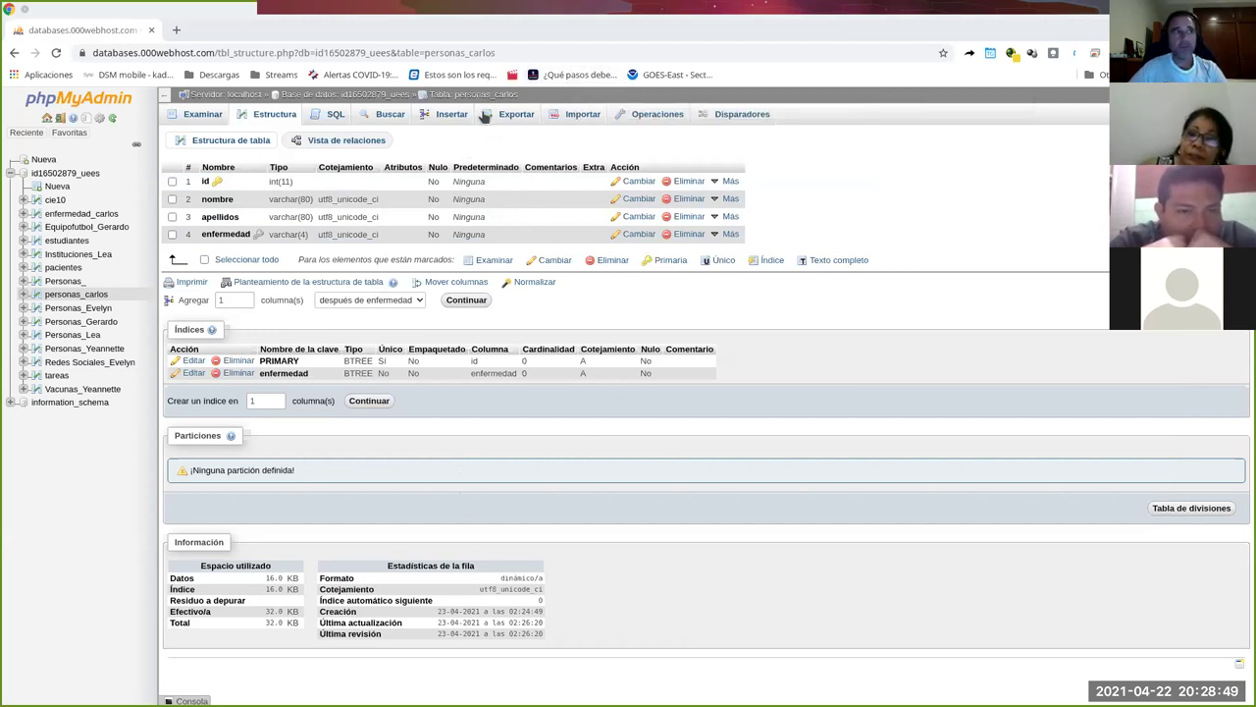
{"action": "left_click", "coordinate": [578, 119]}
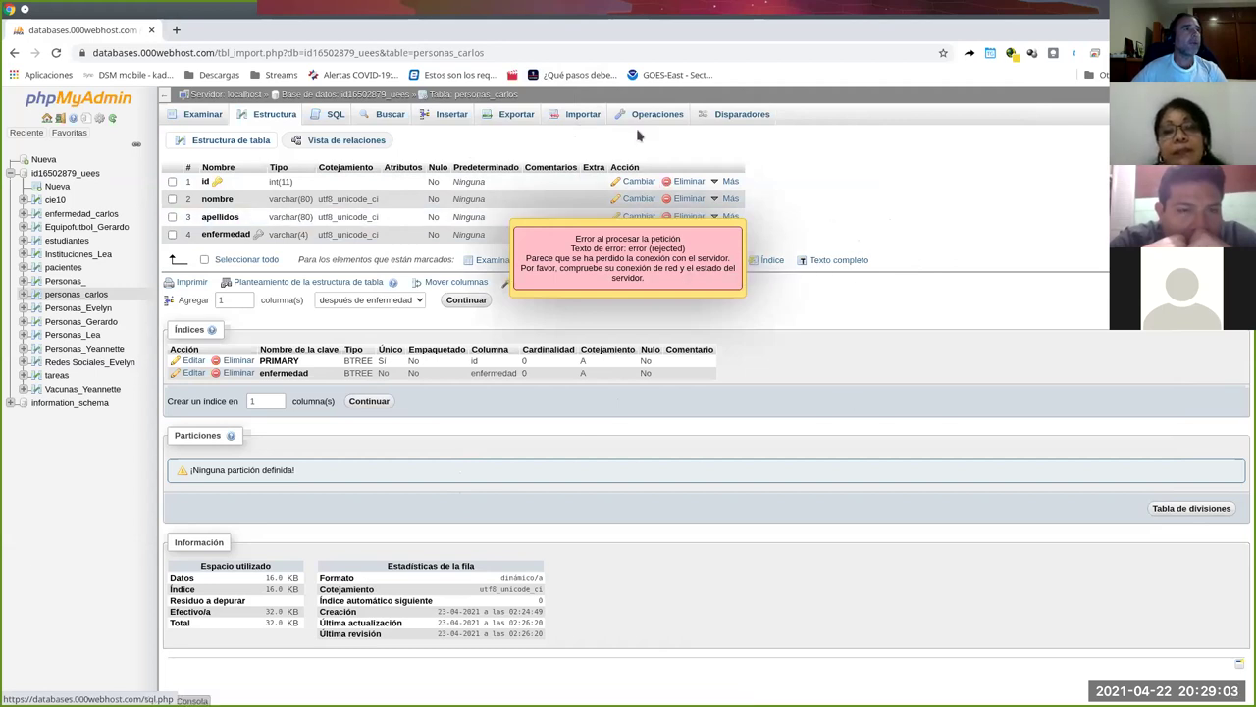
{"action": "left_click", "coordinate": [584, 118]}
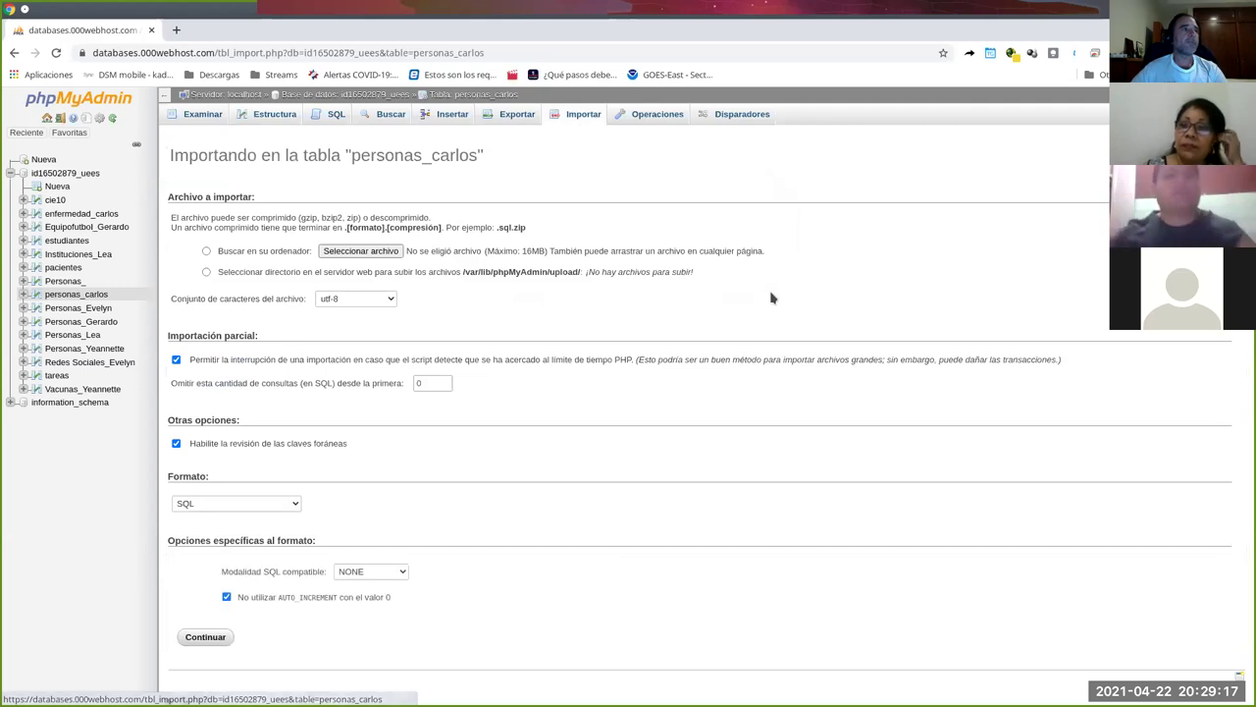
Choose personas_carlos.csv from Documentos > Docencia > Semana 7 y 8 as the import file.
{"action": "left_click", "coordinate": [334, 251]}
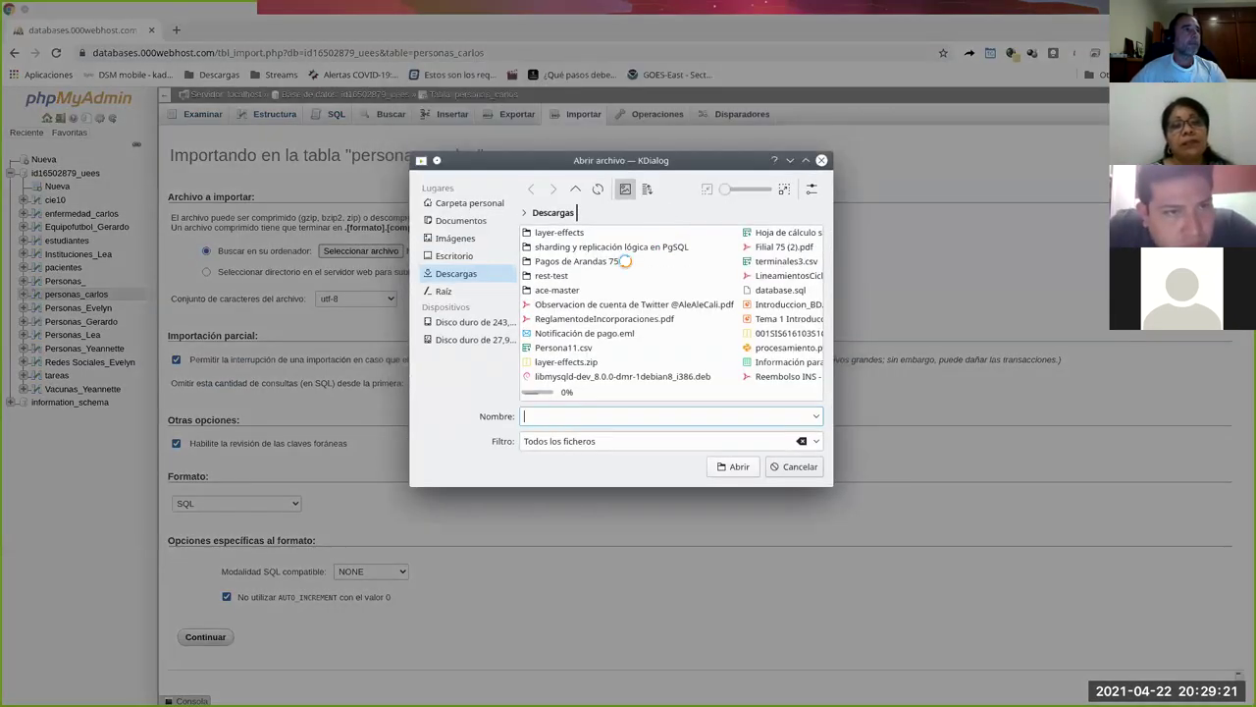
{"action": "left_click", "coordinate": [461, 221]}
{"action": "left_click", "coordinate": [542, 233]}
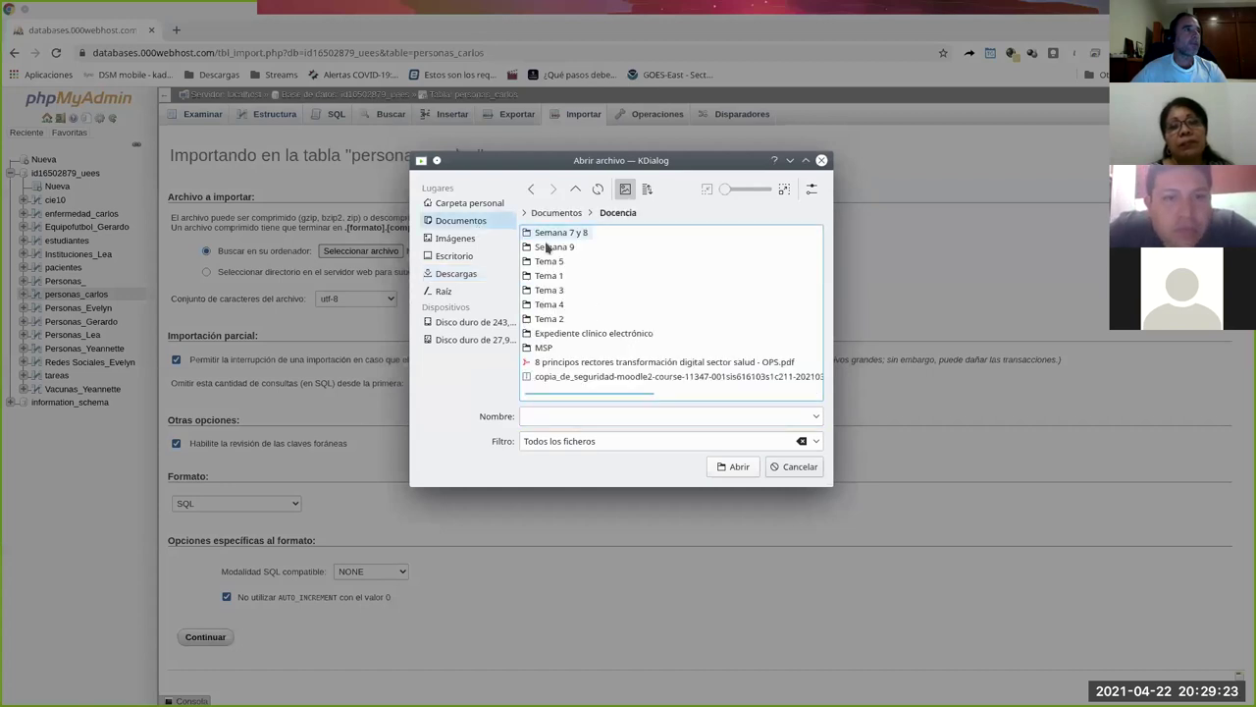
{"action": "left_click", "coordinate": [560, 234]}
{"action": "left_click", "coordinate": [587, 248]}
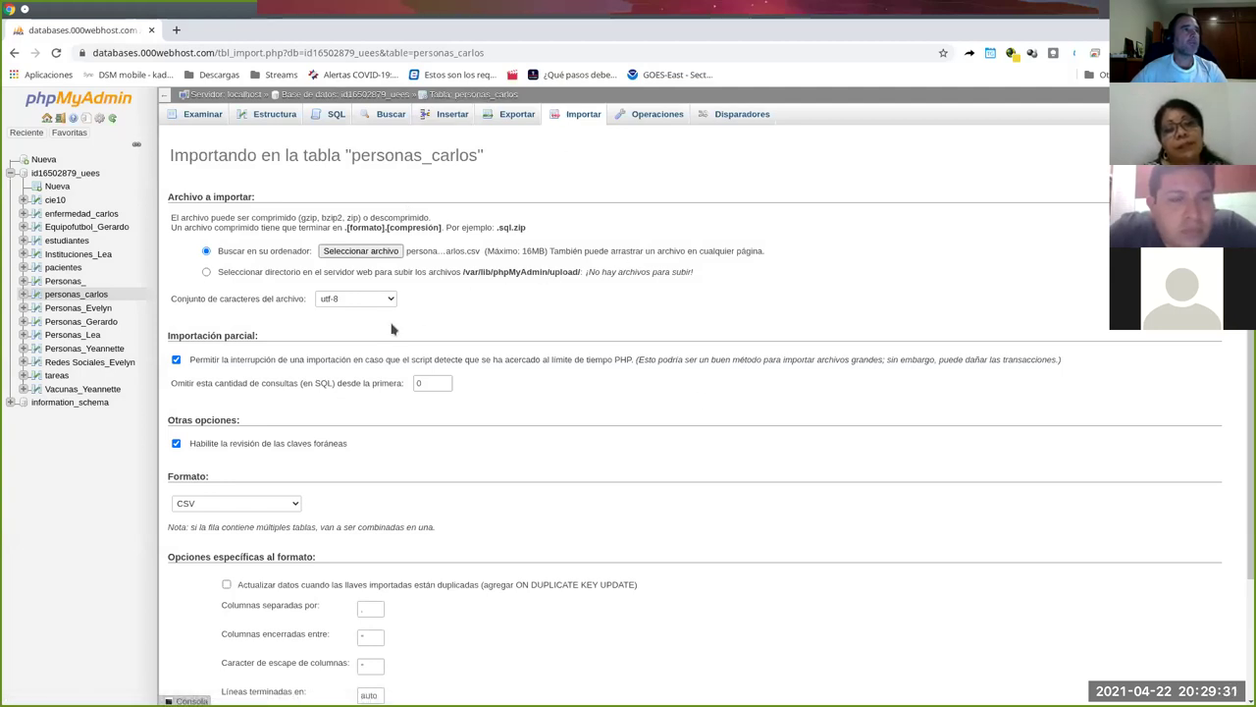
Review the CSV import options: skip count 0, column separator and foreign key checking.
{"action": "double_click", "coordinate": [416, 384]}
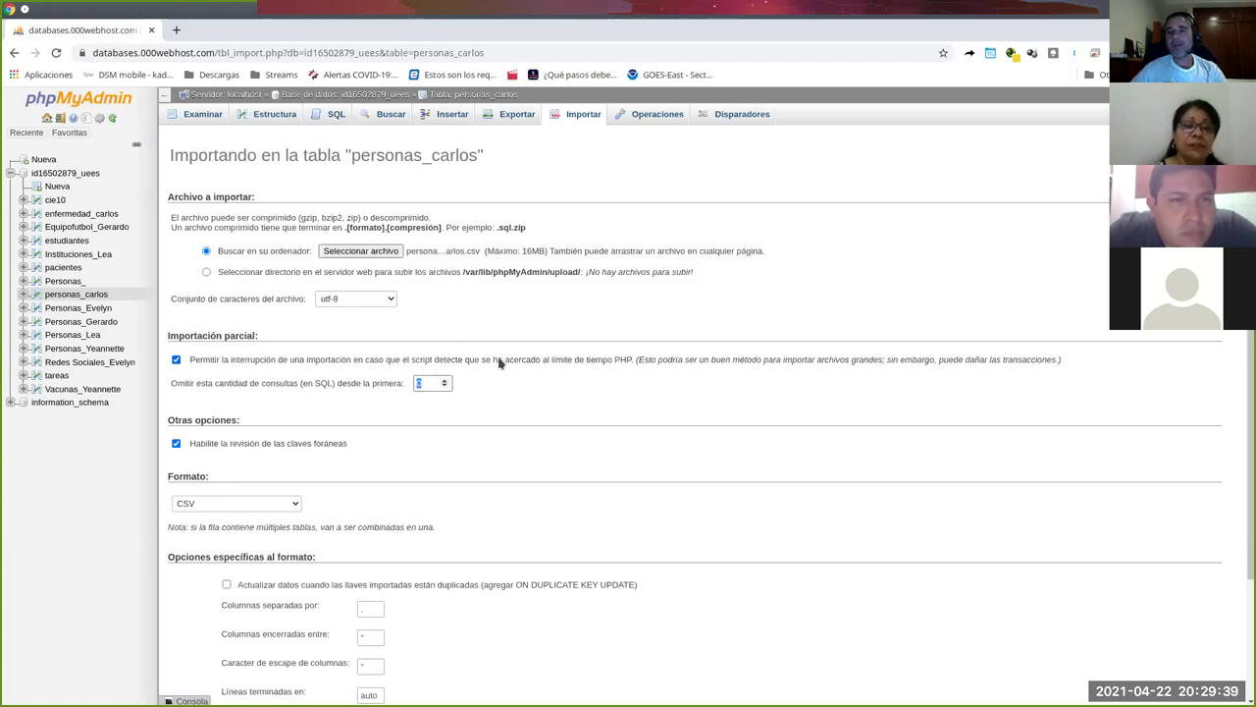
{"action": "left_click", "coordinate": [420, 382]}
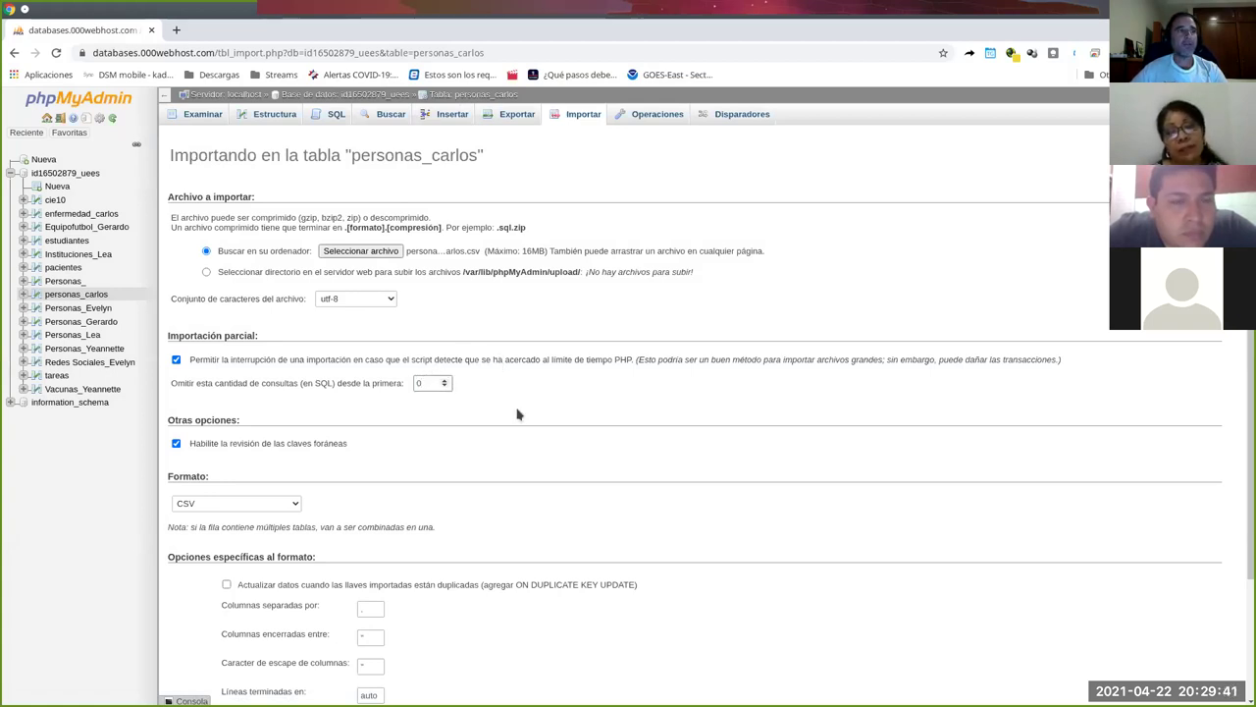
{"action": "scroll", "coordinate": [516, 413], "scroll_direction": "down", "scroll_amount": 3}
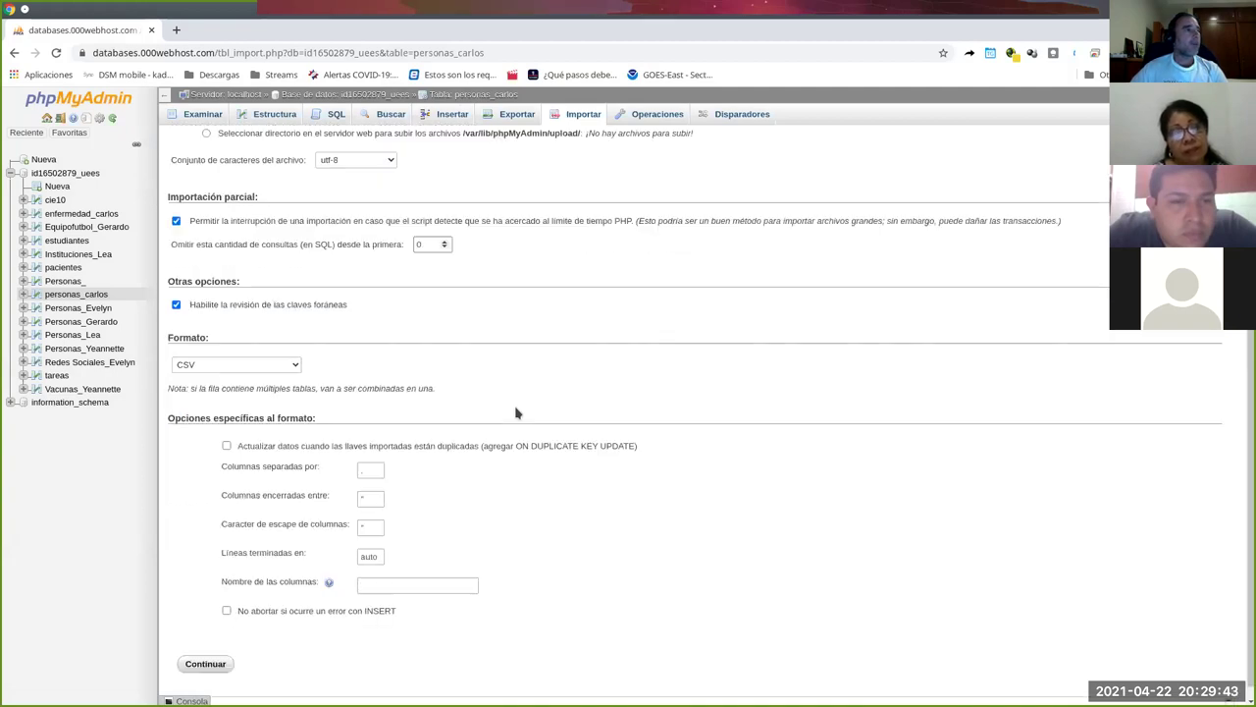
{"action": "left_click", "coordinate": [372, 469]}
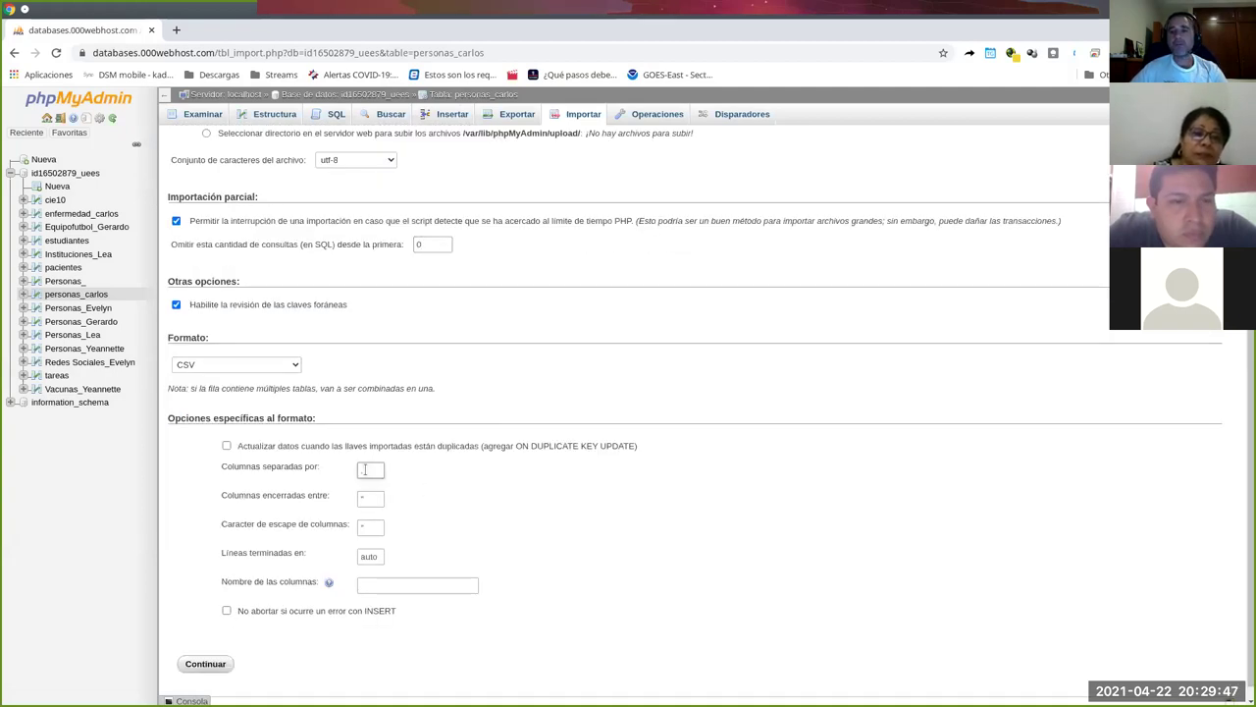
{"action": "scroll", "coordinate": [521, 467], "scroll_direction": "down", "scroll_amount": 1}
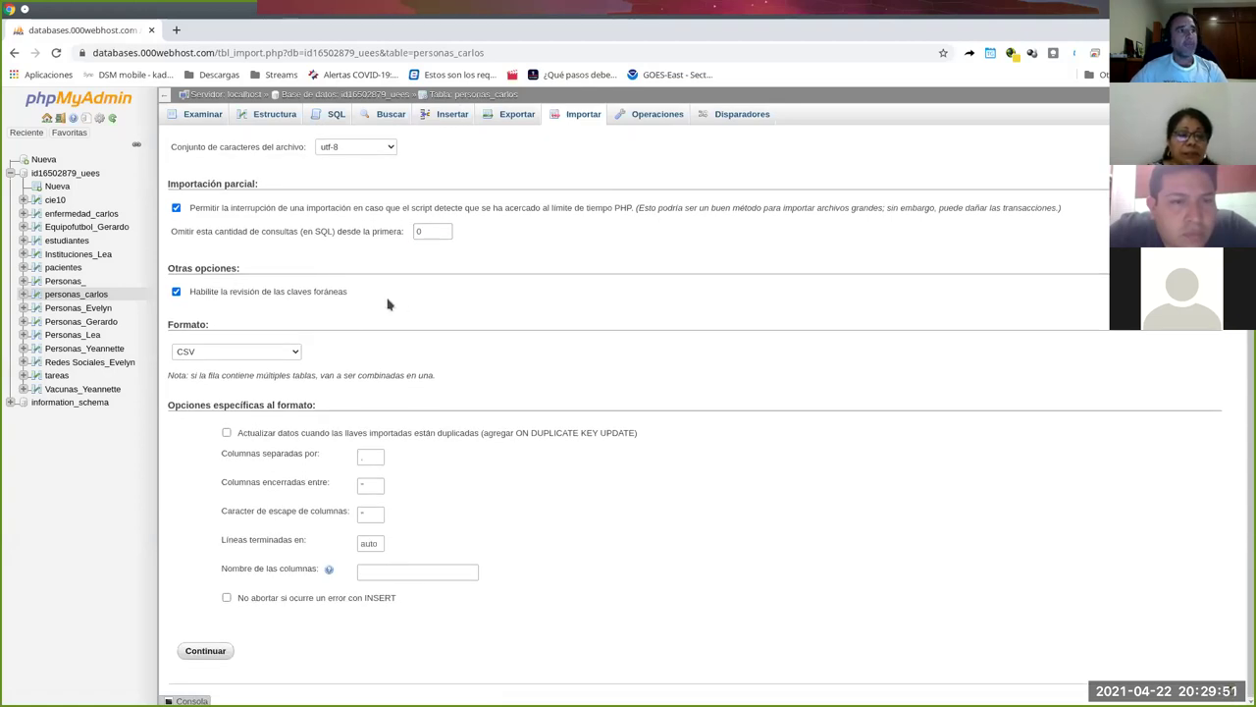
{"action": "left_click_drag", "start_coordinate": [355, 295], "coordinate": [180, 305]}
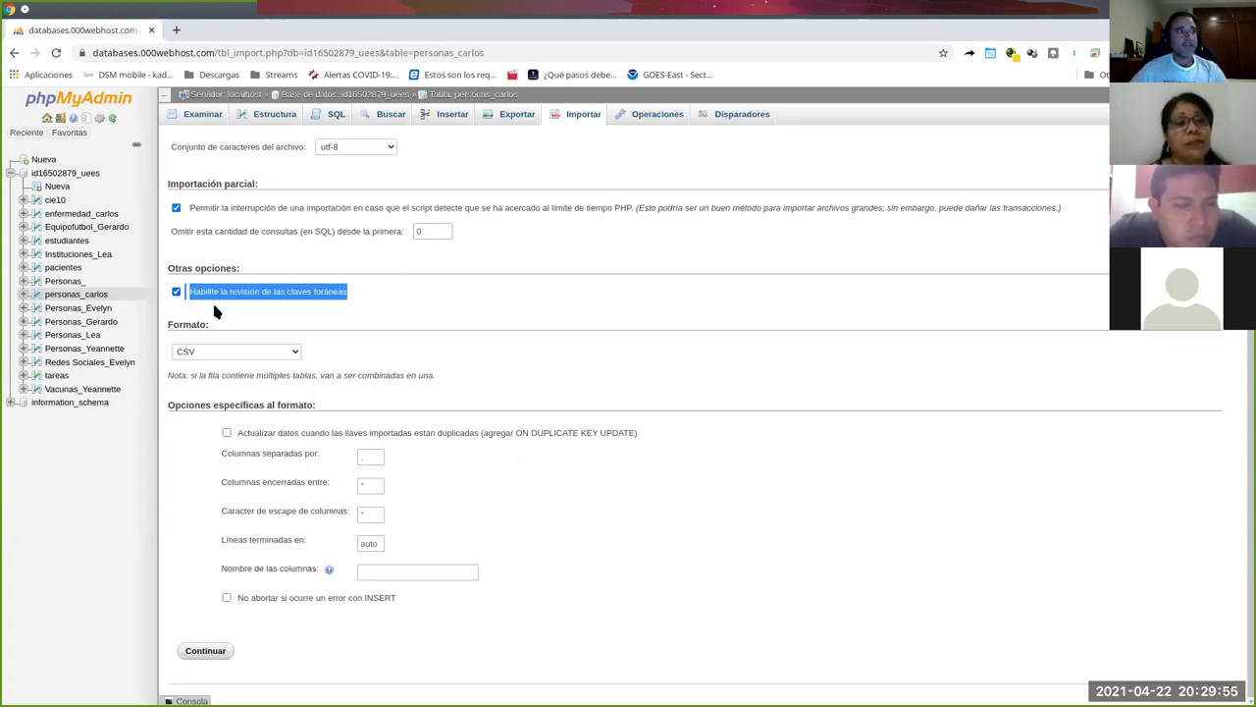
{"action": "left_click", "coordinate": [212, 311]}
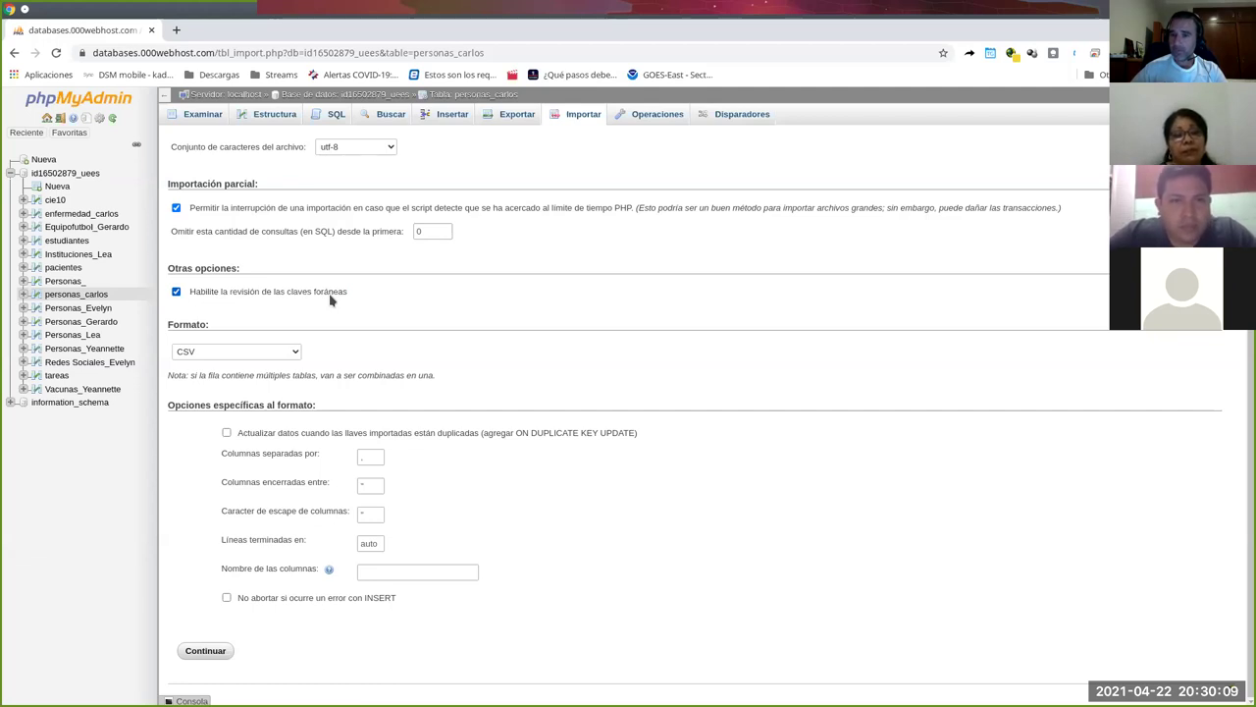
Run the import and examine error #1452 on the enfermedad foreign key constraint.
{"action": "left_click", "coordinate": [218, 650]}
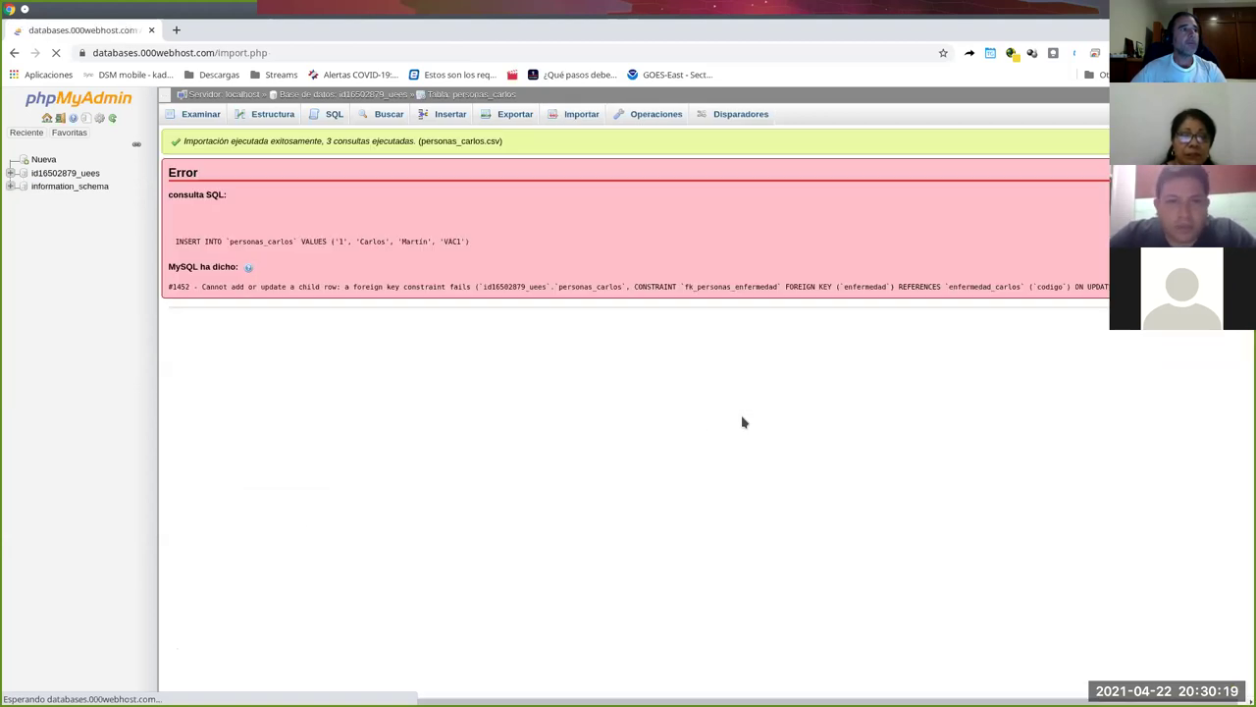
{"action": "scroll", "coordinate": [249, 302], "scroll_direction": "down", "scroll_amount": 1}
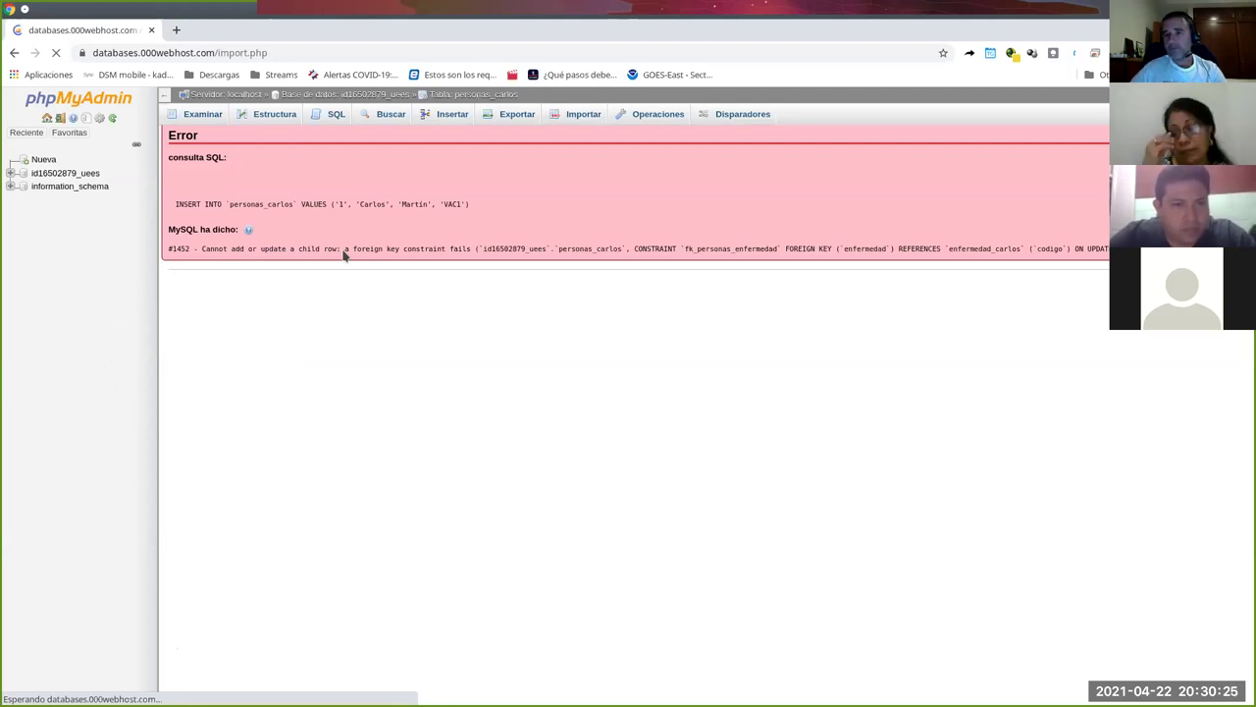
{"action": "left_click_drag", "start_coordinate": [344, 253], "coordinate": [376, 250]}
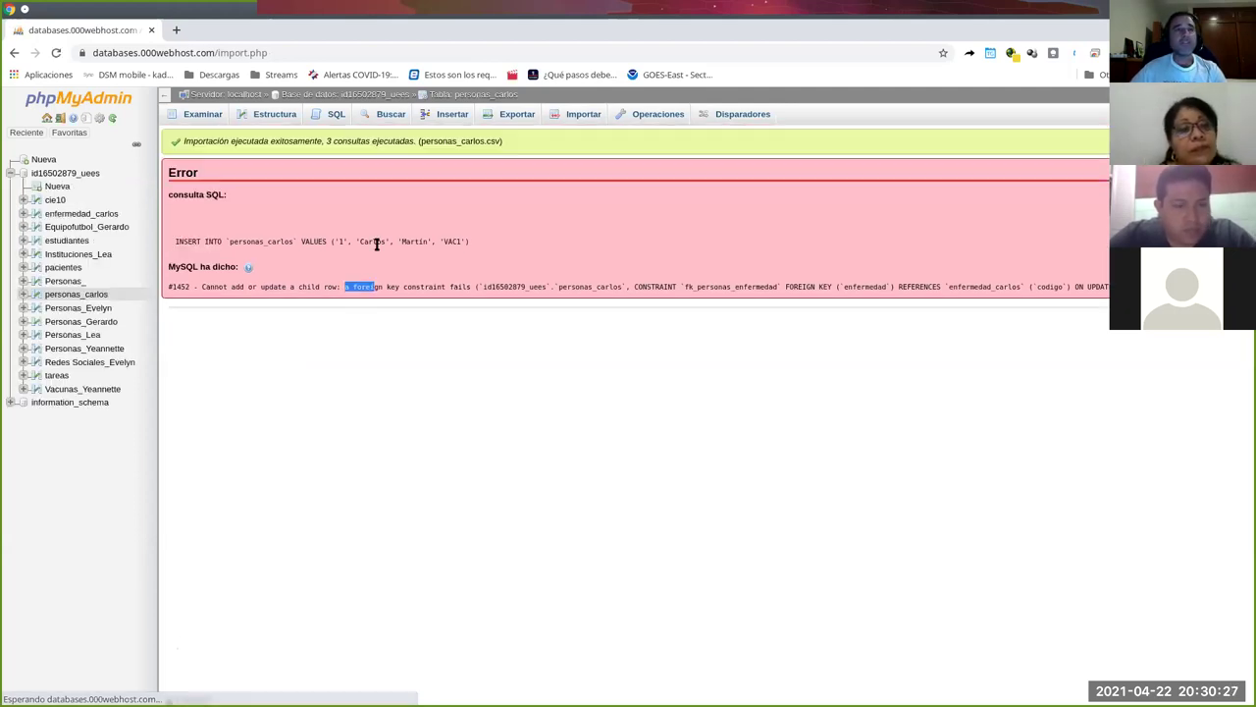
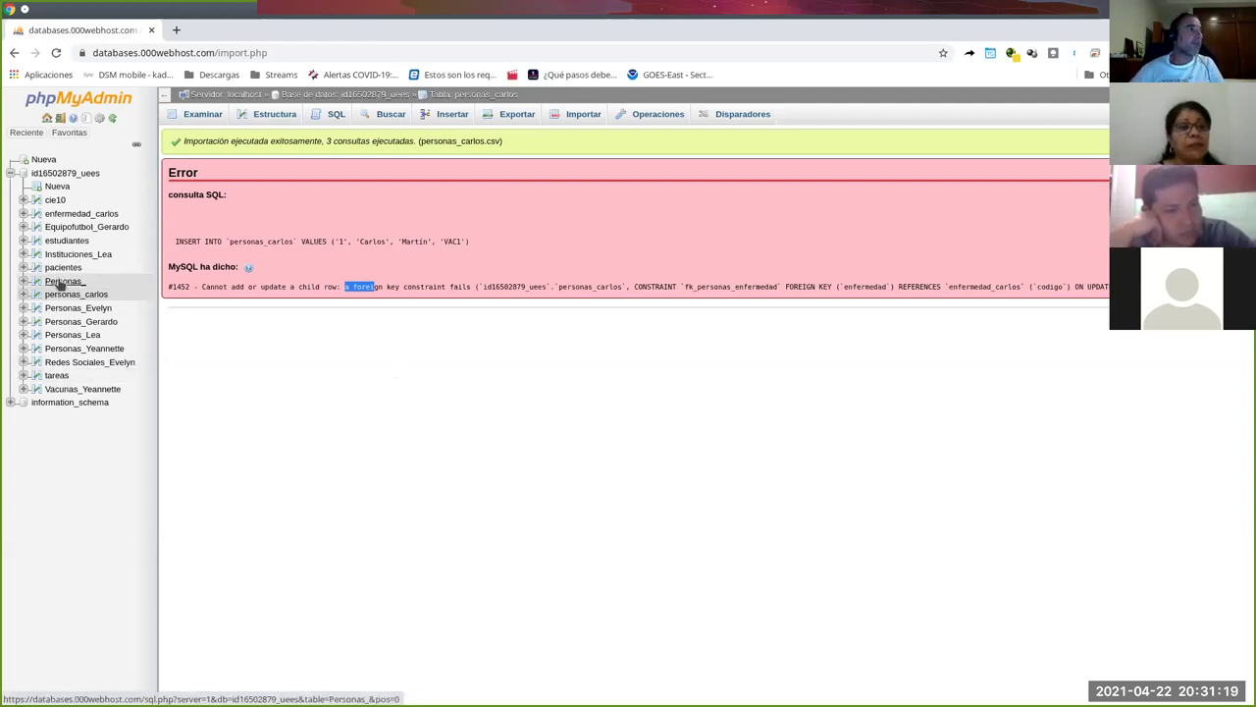
Open the enfermedad_carlos table in a second browser tab and switch to it.
{"action": "right_click", "coordinate": [78, 215]}
{"action": "left_click", "coordinate": [125, 222]}
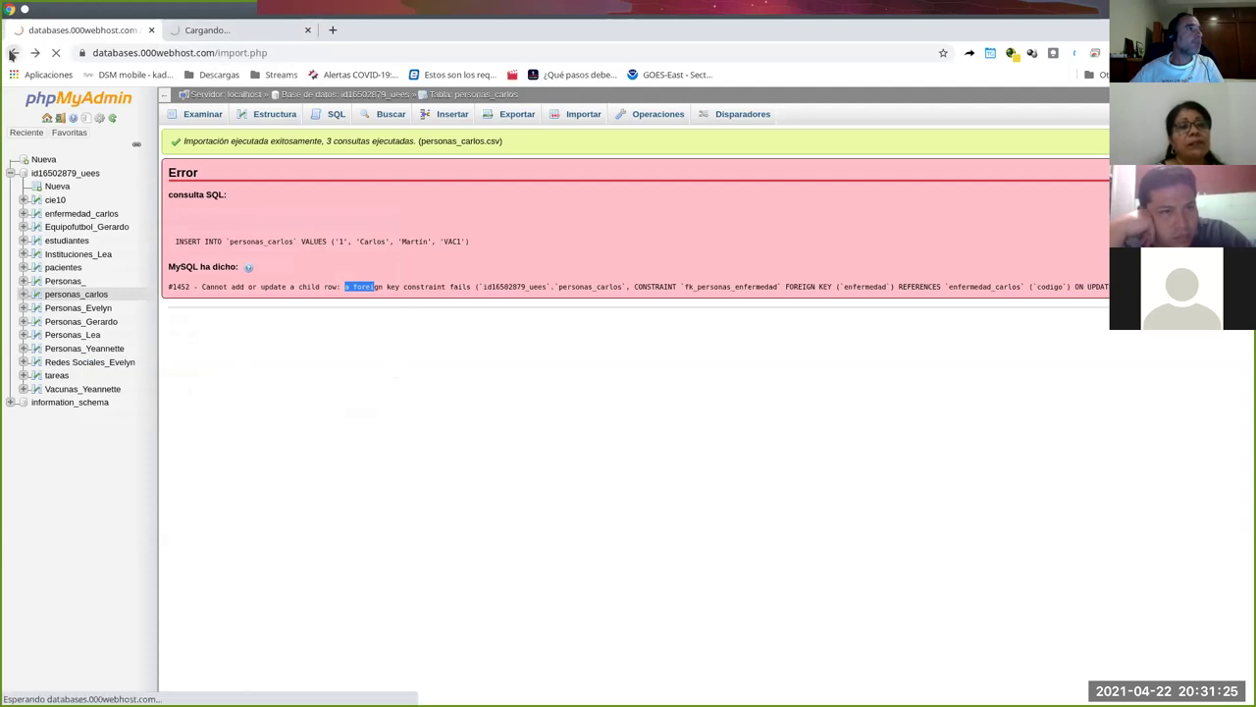
{"action": "left_click", "coordinate": [220, 33]}
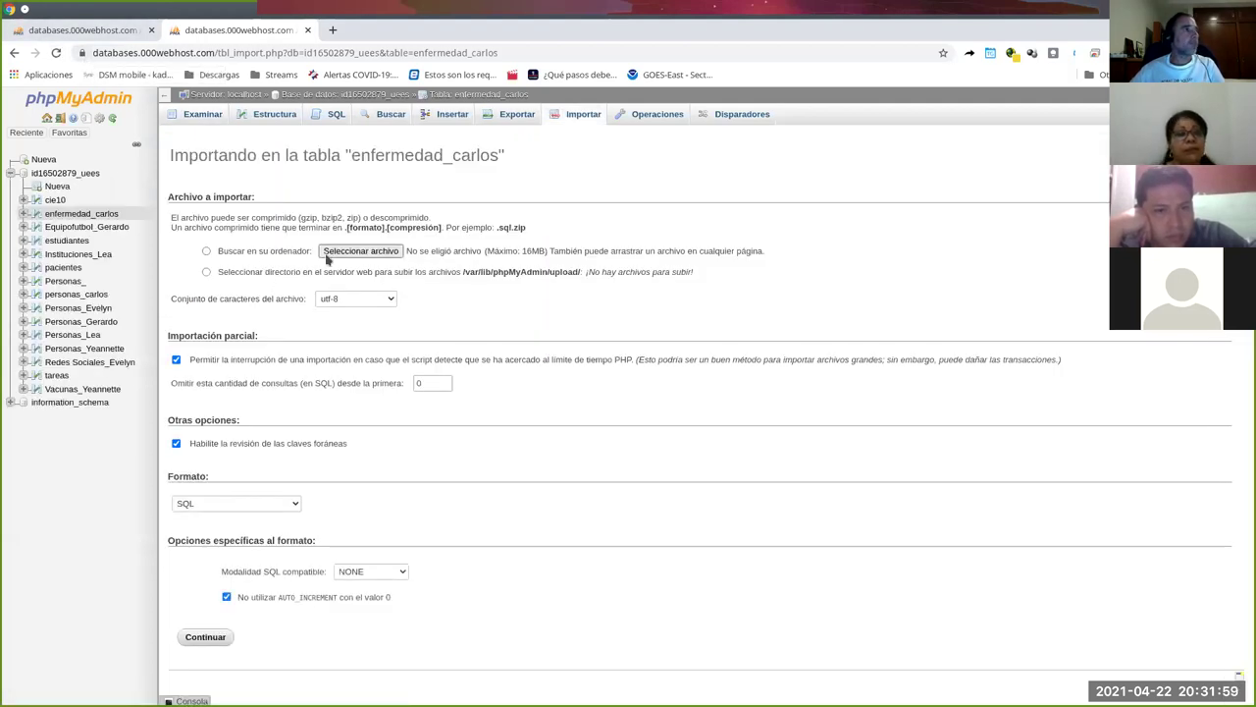
Import enfermedades_carlos.csv as CSV into enfermedad_carlos, adding rows VAC1 and VAC3.
{"action": "left_click", "coordinate": [334, 253]}
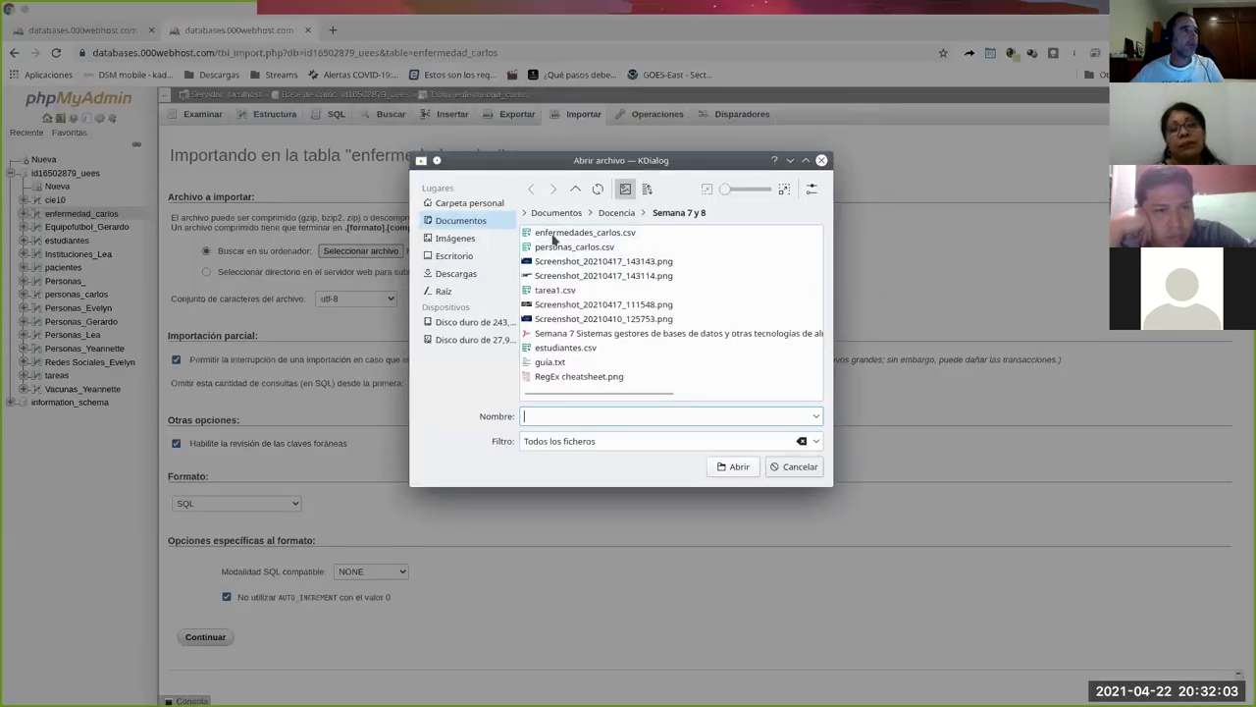
{"action": "double_click", "coordinate": [569, 233]}
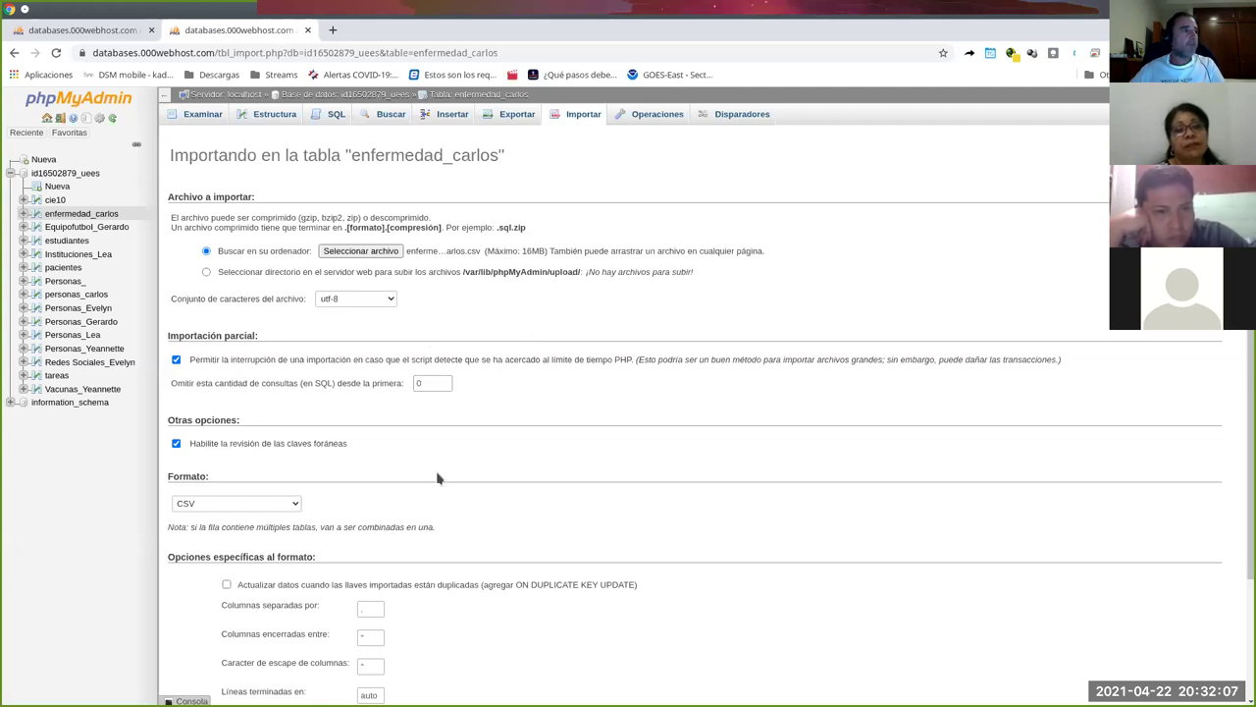
{"action": "scroll", "coordinate": [334, 452], "scroll_direction": "down", "scroll_amount": 3}
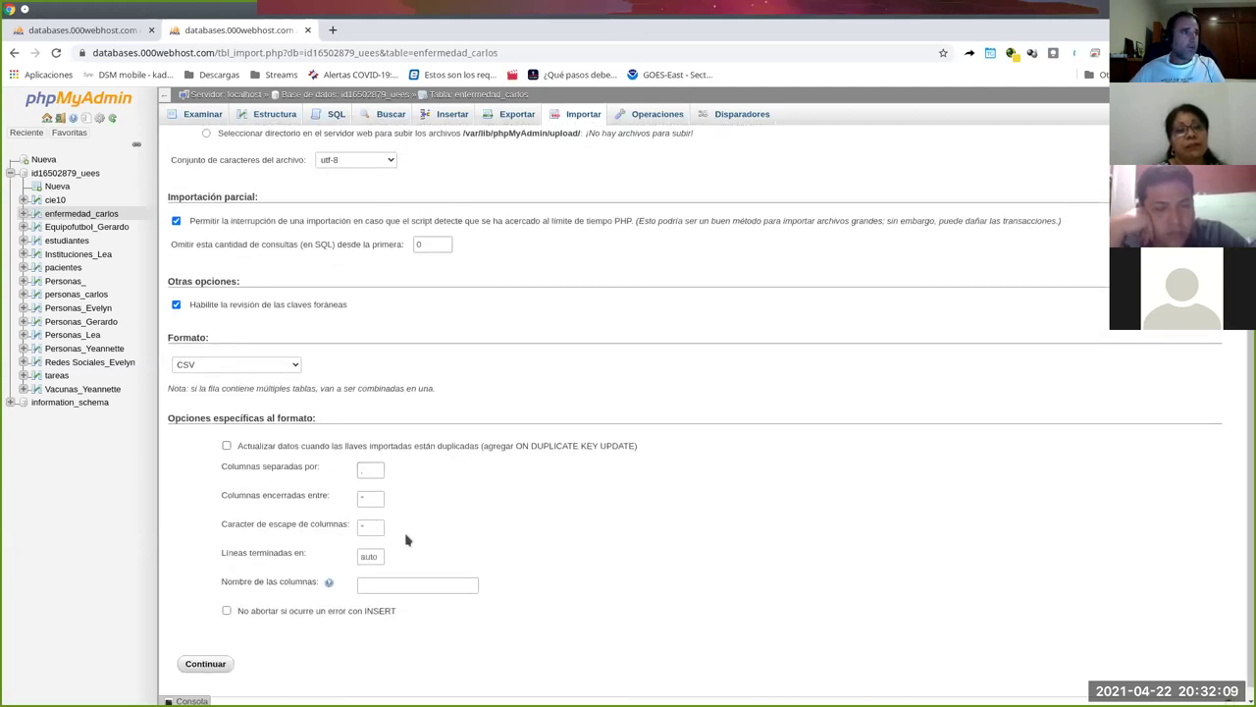
{"action": "scroll", "coordinate": [406, 539], "scroll_direction": "down", "scroll_amount": 1}
{"action": "left_click", "coordinate": [208, 652]}
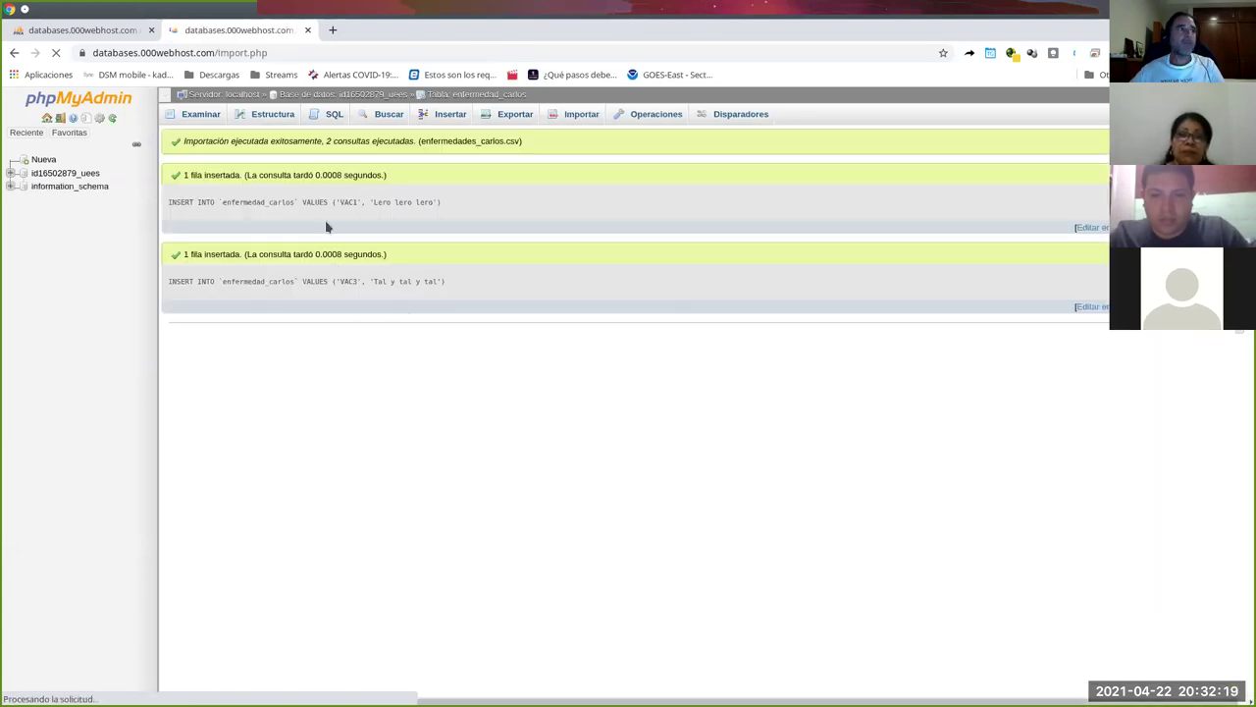
{"action": "scroll", "coordinate": [310, 201], "scroll_direction": "down", "scroll_amount": 1}
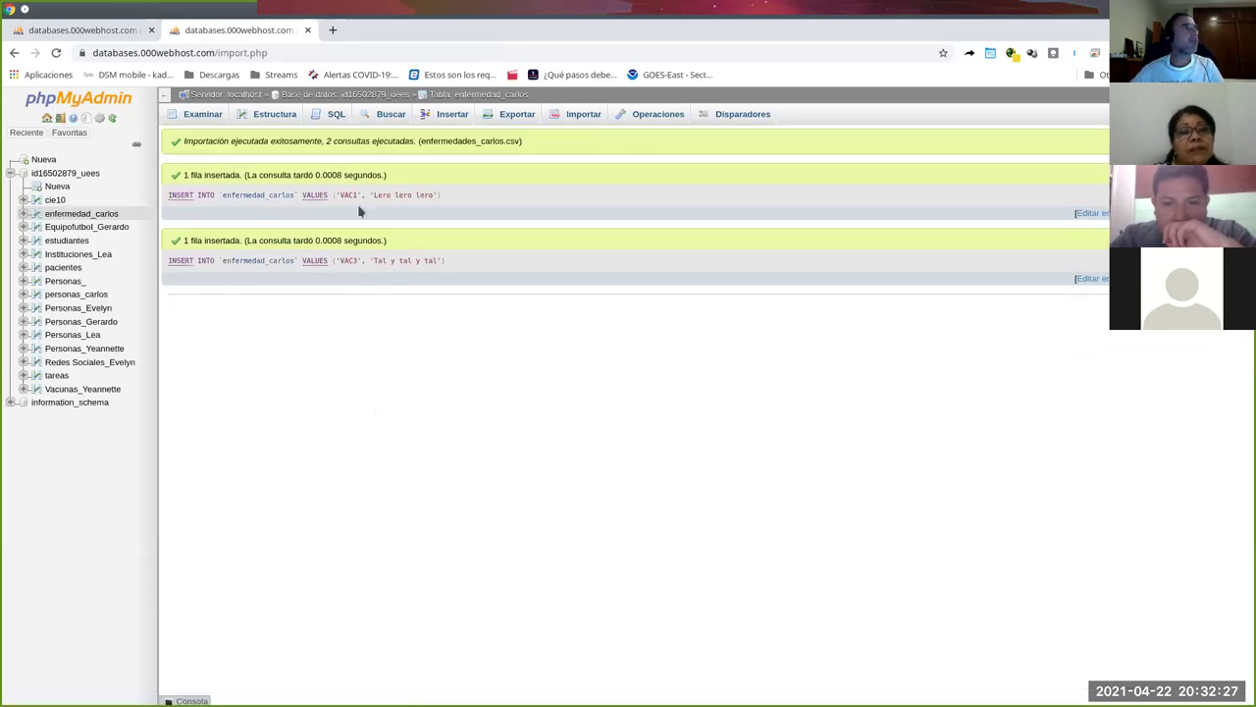
In the first tab, import personas_carlos.csv into personas_carlos, which fails with a foreign-key error on VAC2.
{"action": "left_click", "coordinate": [115, 29]}
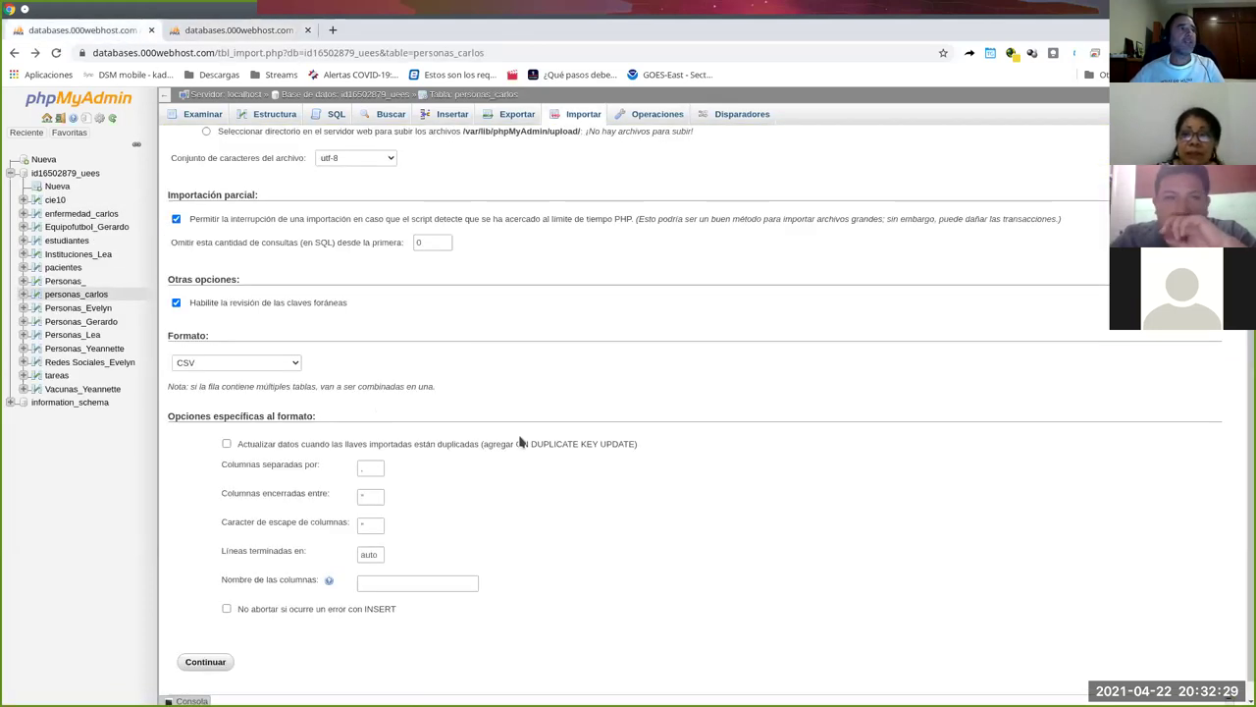
{"action": "scroll", "coordinate": [517, 424], "scroll_direction": "up", "scroll_amount": 3}
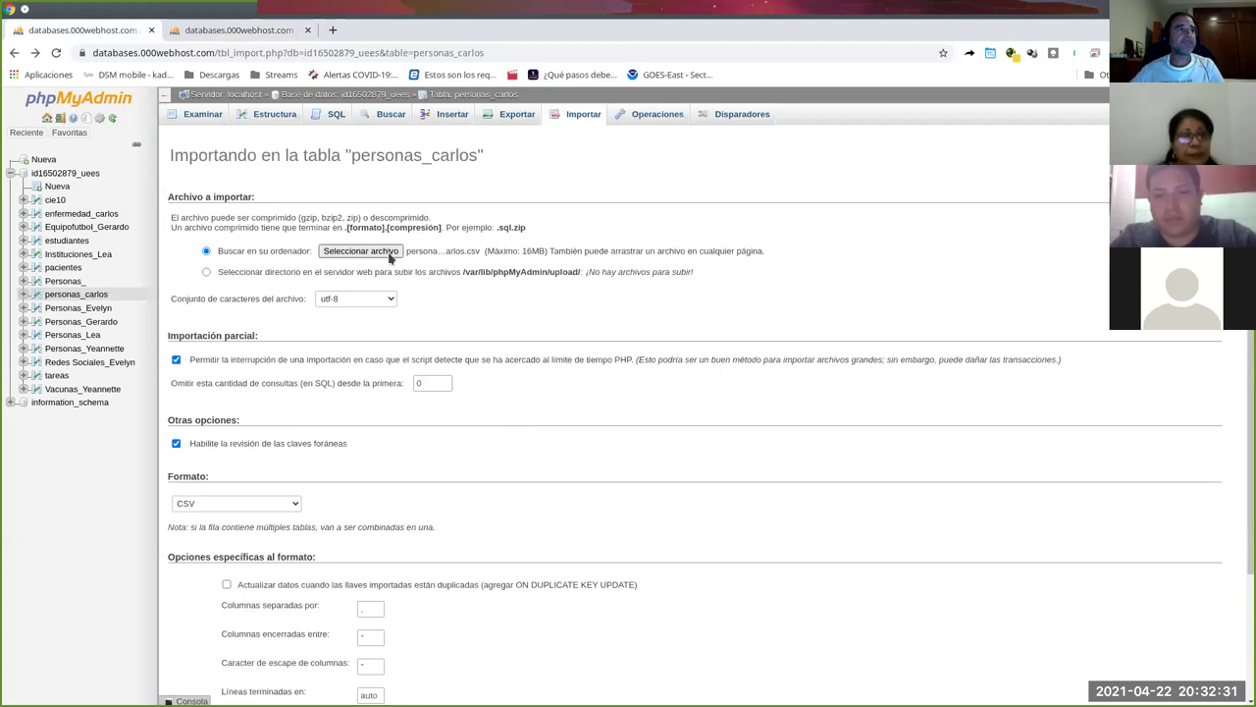
{"action": "left_click", "coordinate": [391, 255]}
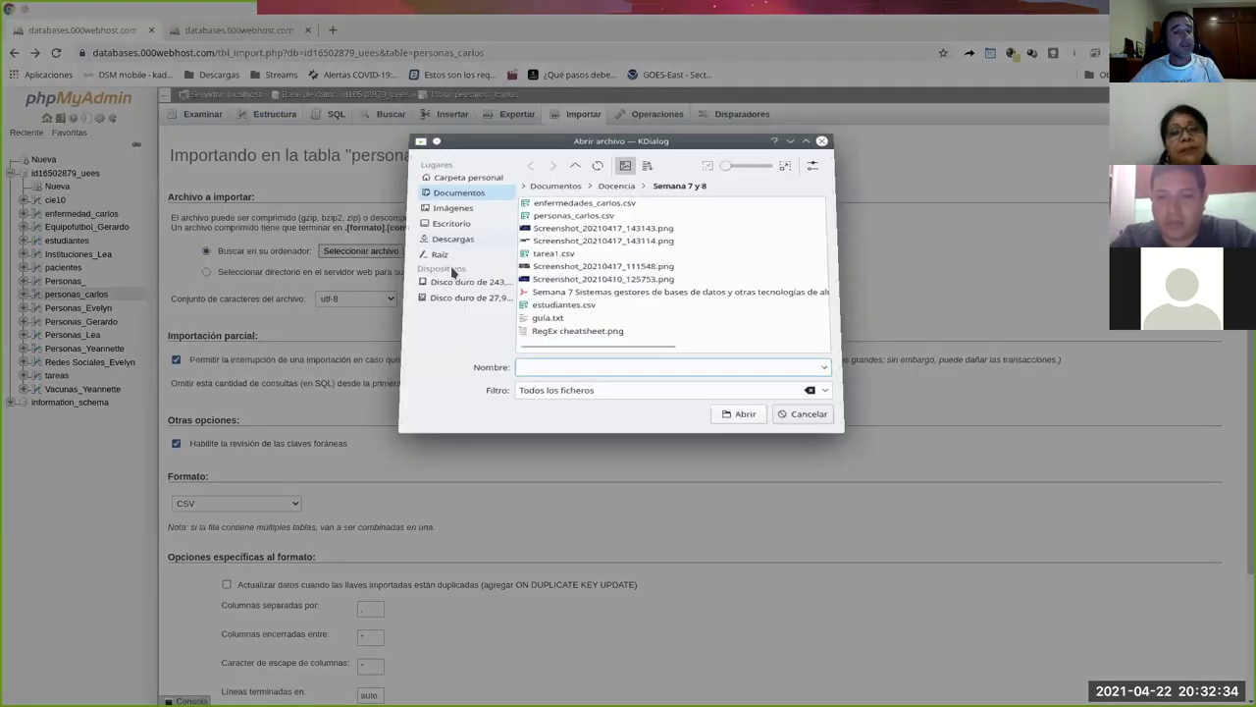
{"action": "double_click", "coordinate": [599, 246]}
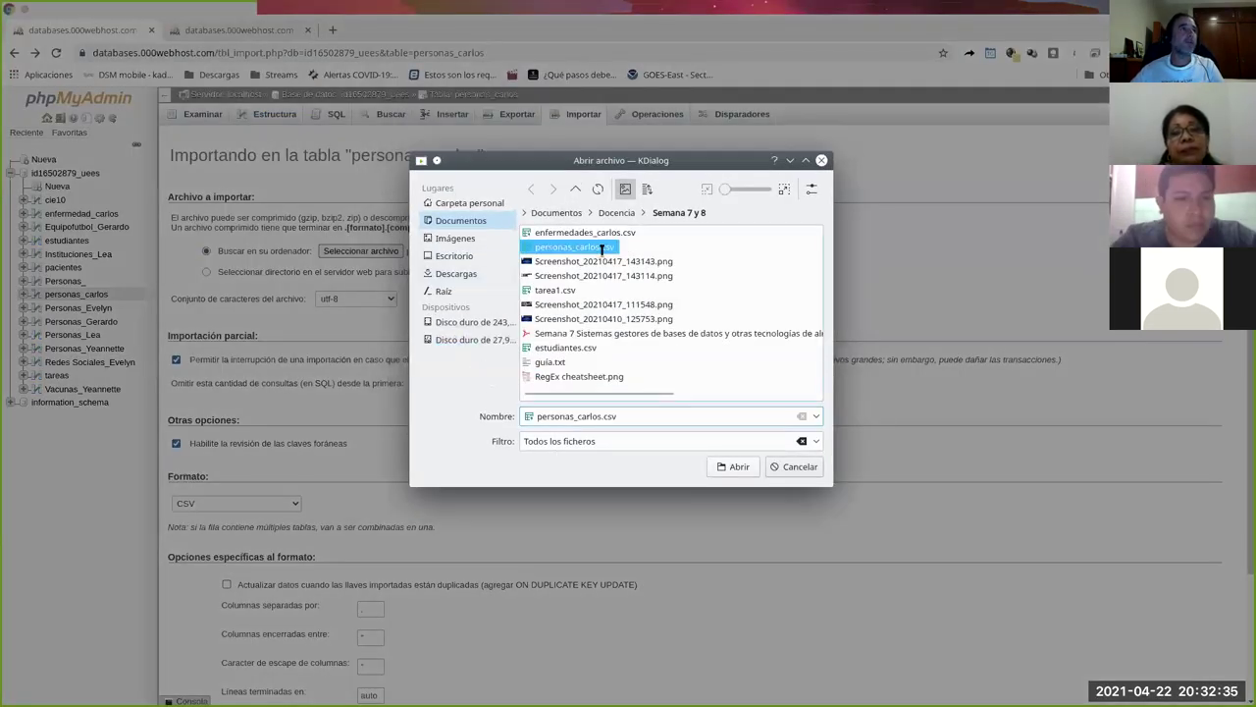
{"action": "scroll", "coordinate": [547, 421], "scroll_direction": "down", "scroll_amount": 2}
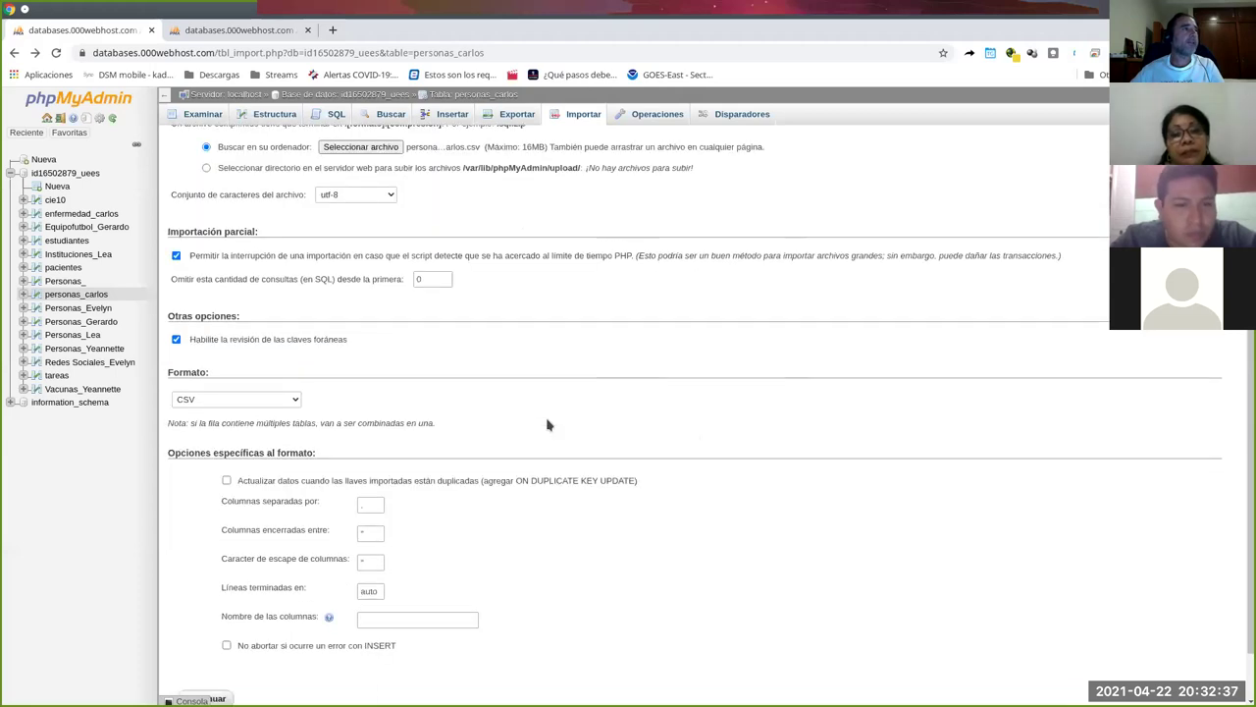
{"action": "scroll", "coordinate": [552, 450], "scroll_direction": "down", "scroll_amount": 1}
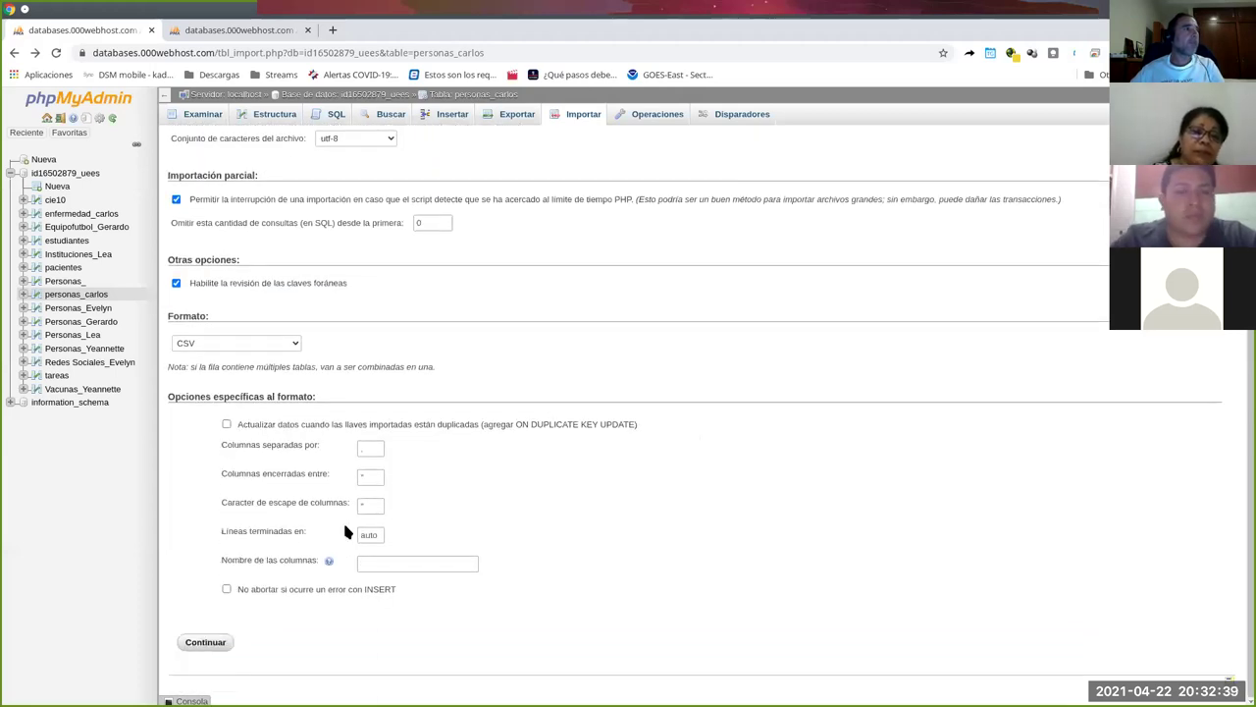
{"action": "left_click", "coordinate": [232, 642]}
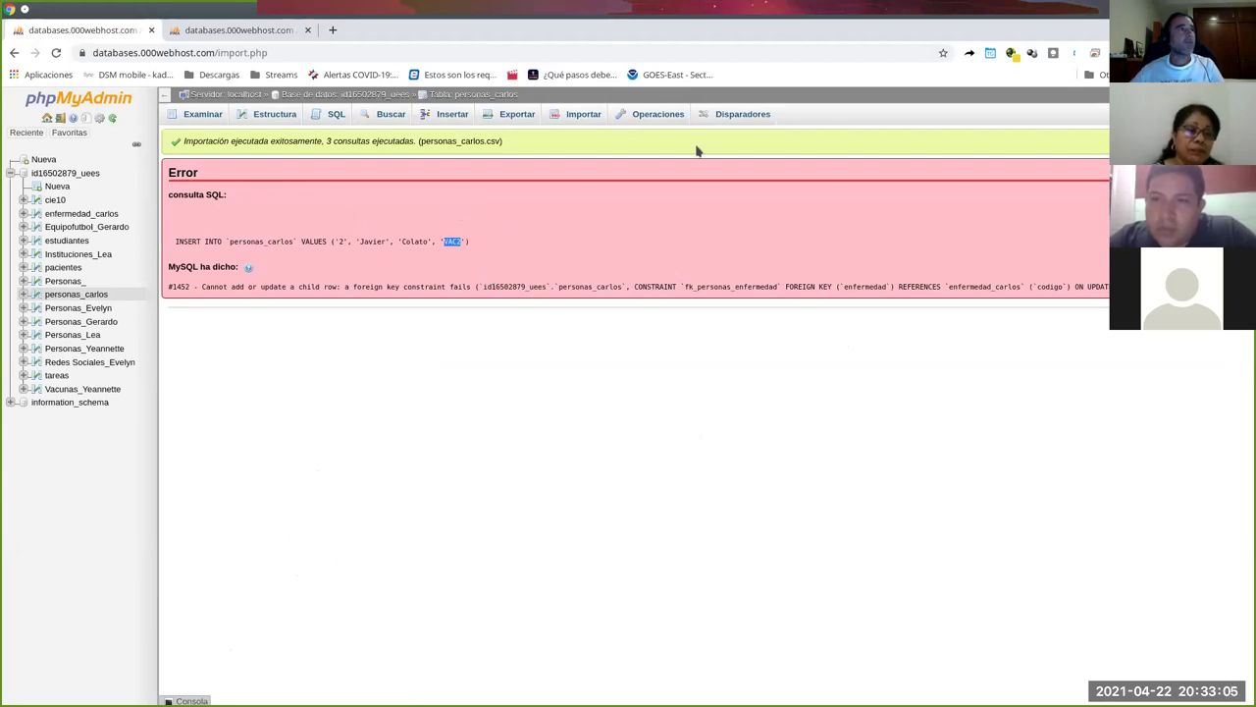
Open the personas_carlos row listing in a new third tab to check its single row.
{"action": "right_click", "coordinate": [206, 116]}
{"action": "left_click", "coordinate": [228, 126]}
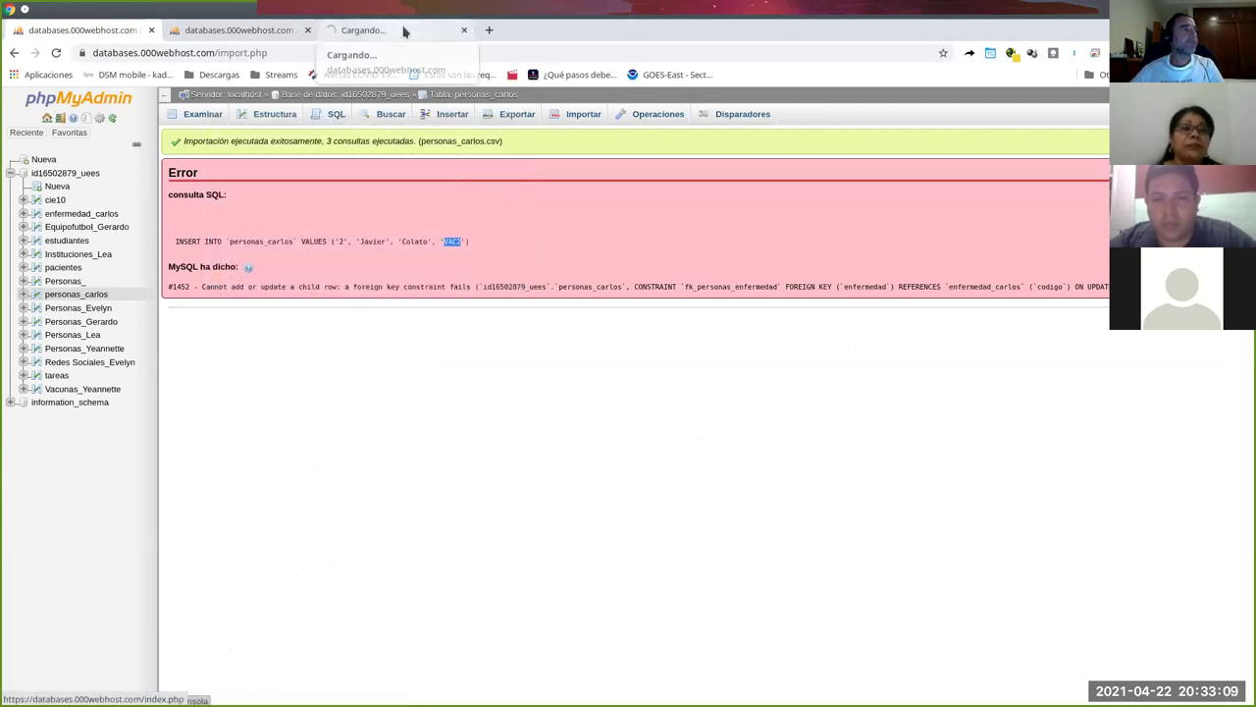
{"action": "left_click", "coordinate": [402, 30]}
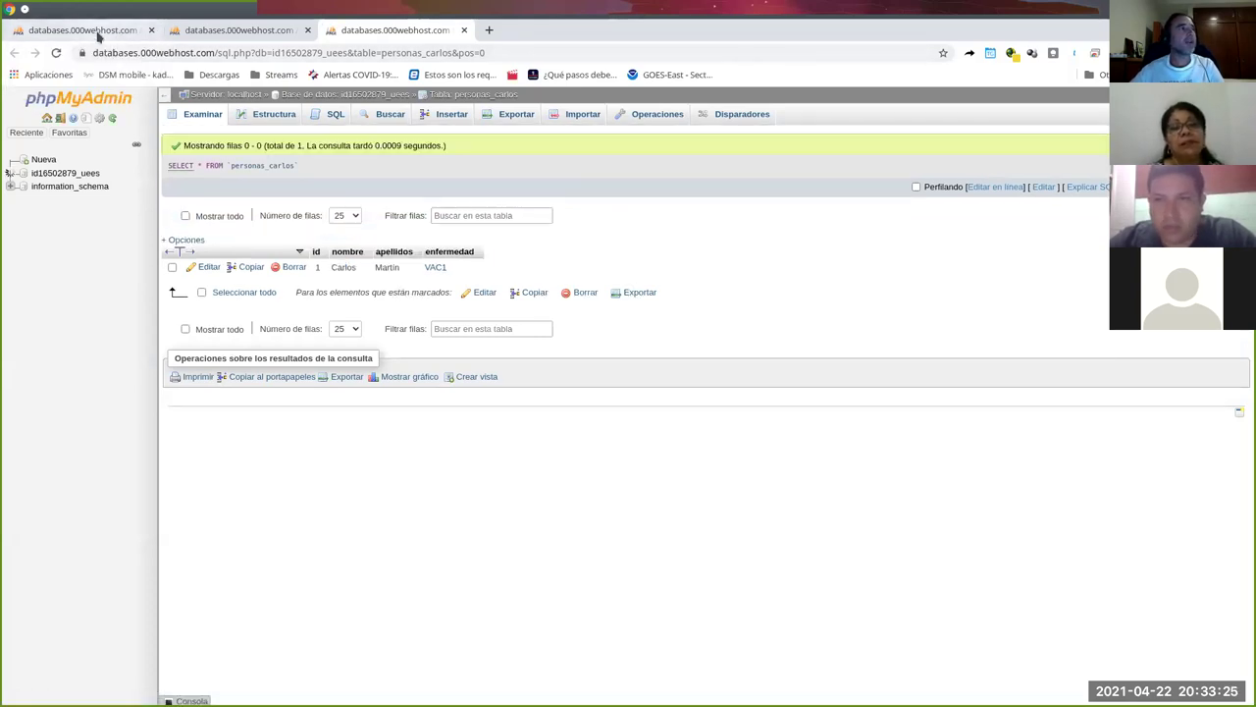
Browse enfermedad_carlos in the second tab, showing rows VAC1 and VAC3.
{"action": "left_click", "coordinate": [98, 36]}
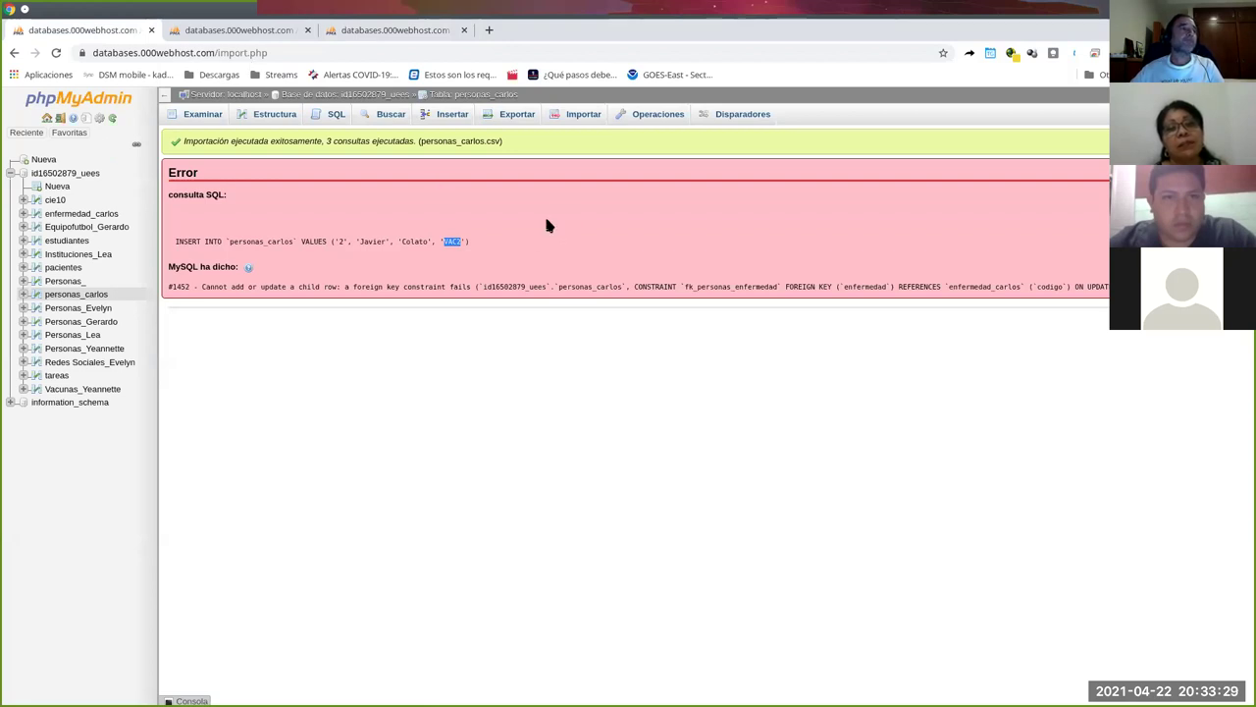
{"action": "left_click", "coordinate": [236, 30]}
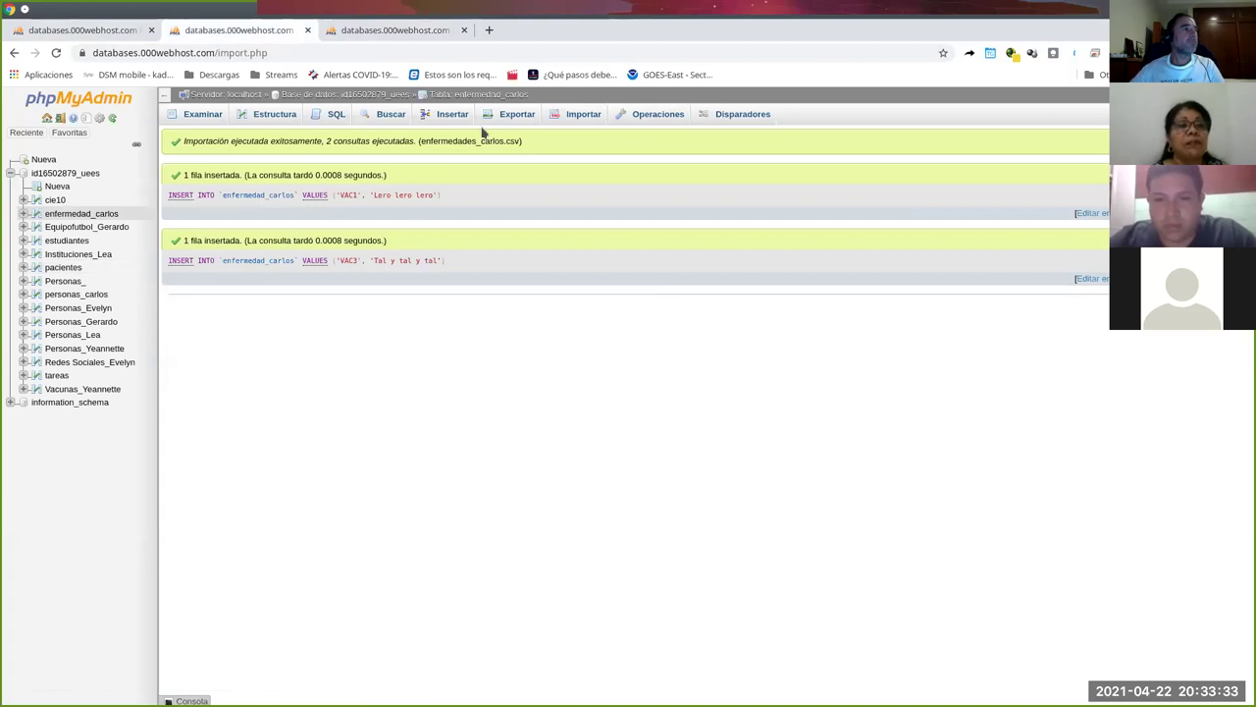
{"action": "left_click", "coordinate": [78, 214]}
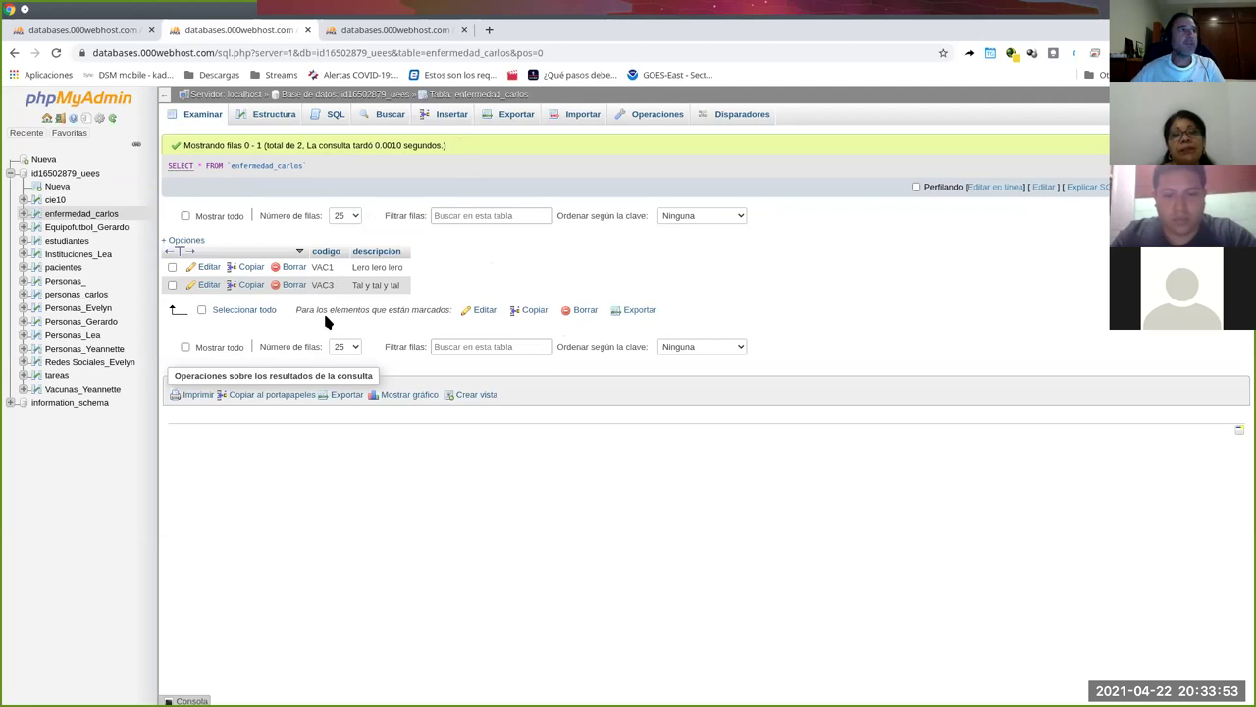
Insert a new enfermedad_carlos row with codigo VAC2 and descripcion 'CHistosito'.
{"action": "left_click", "coordinate": [445, 117]}
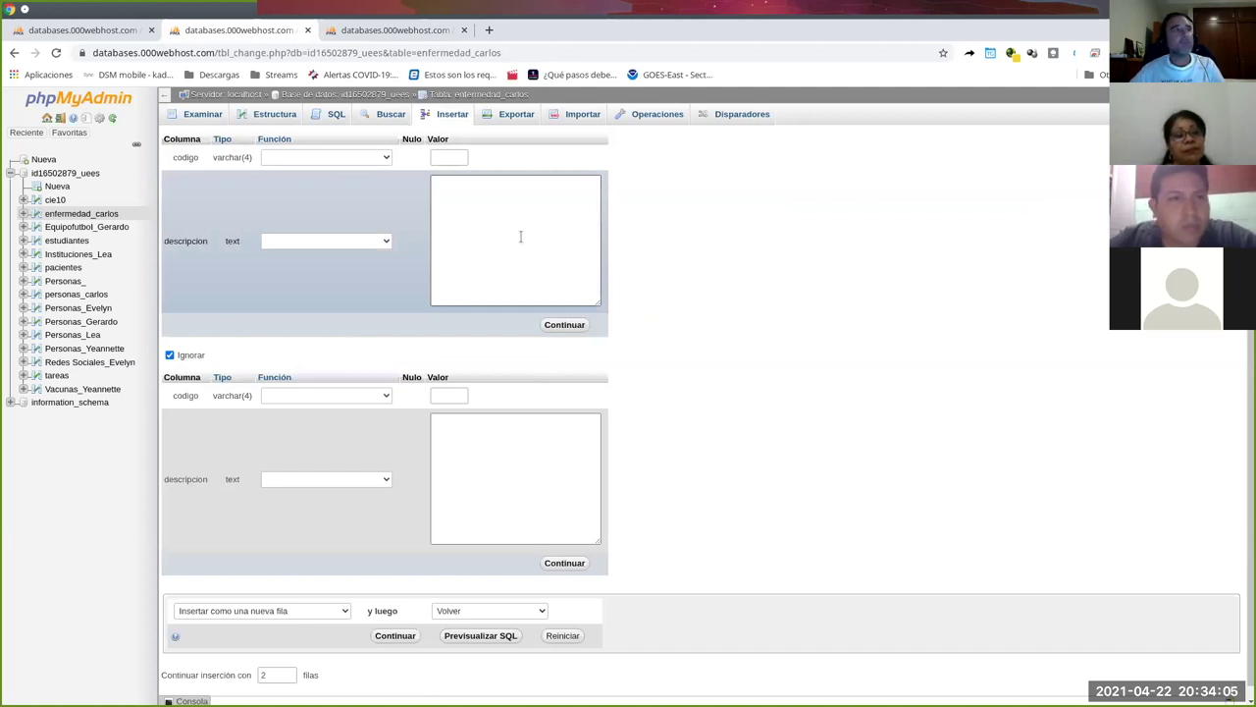
{"action": "left_click", "coordinate": [359, 159]}
{"action": "left_click", "coordinate": [718, 374]}
{"action": "scroll", "coordinate": [687, 511], "scroll_direction": "down", "scroll_amount": 1}
{"action": "scroll", "coordinate": [623, 370], "scroll_direction": "up", "scroll_amount": 1}
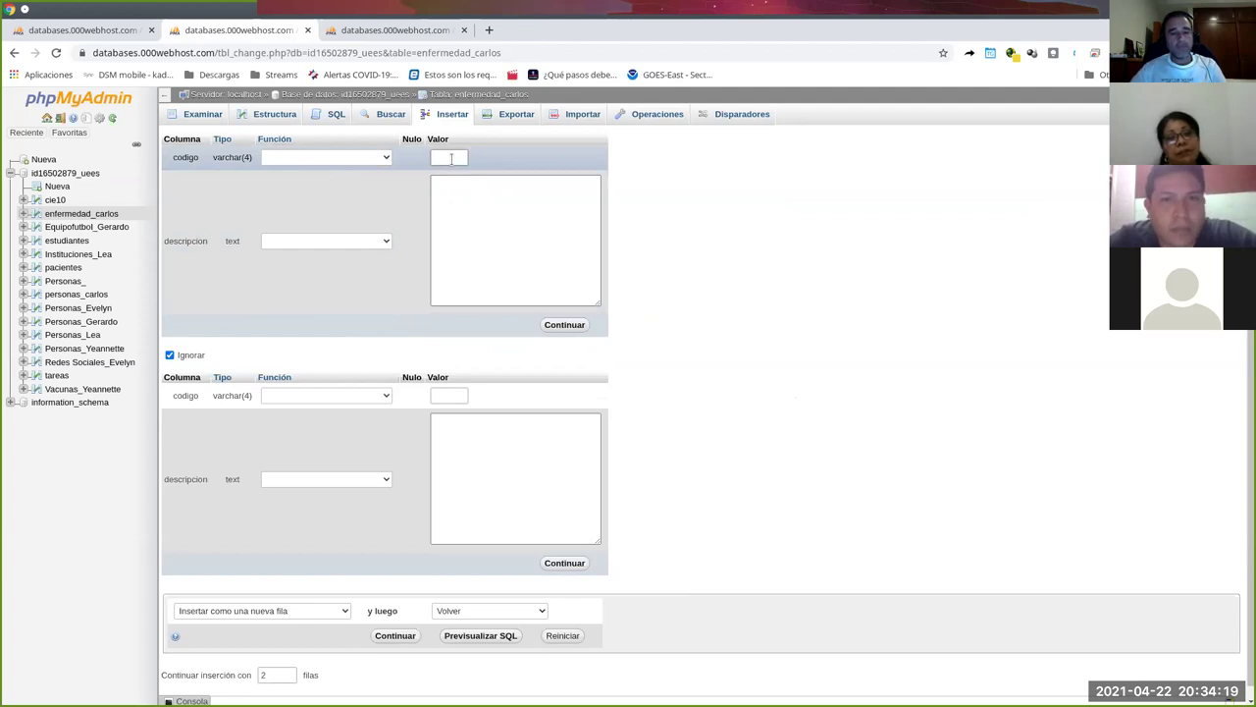
{"action": "type", "text": "C2"}
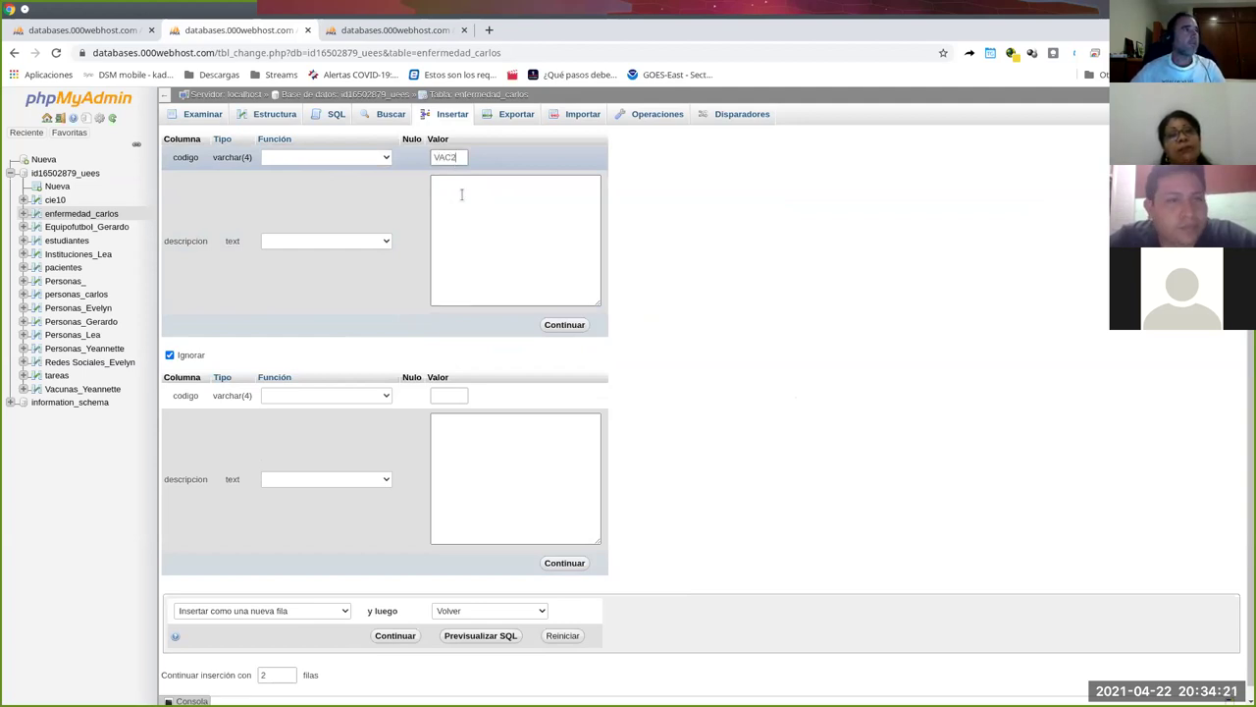
{"action": "left_click", "coordinate": [462, 194]}
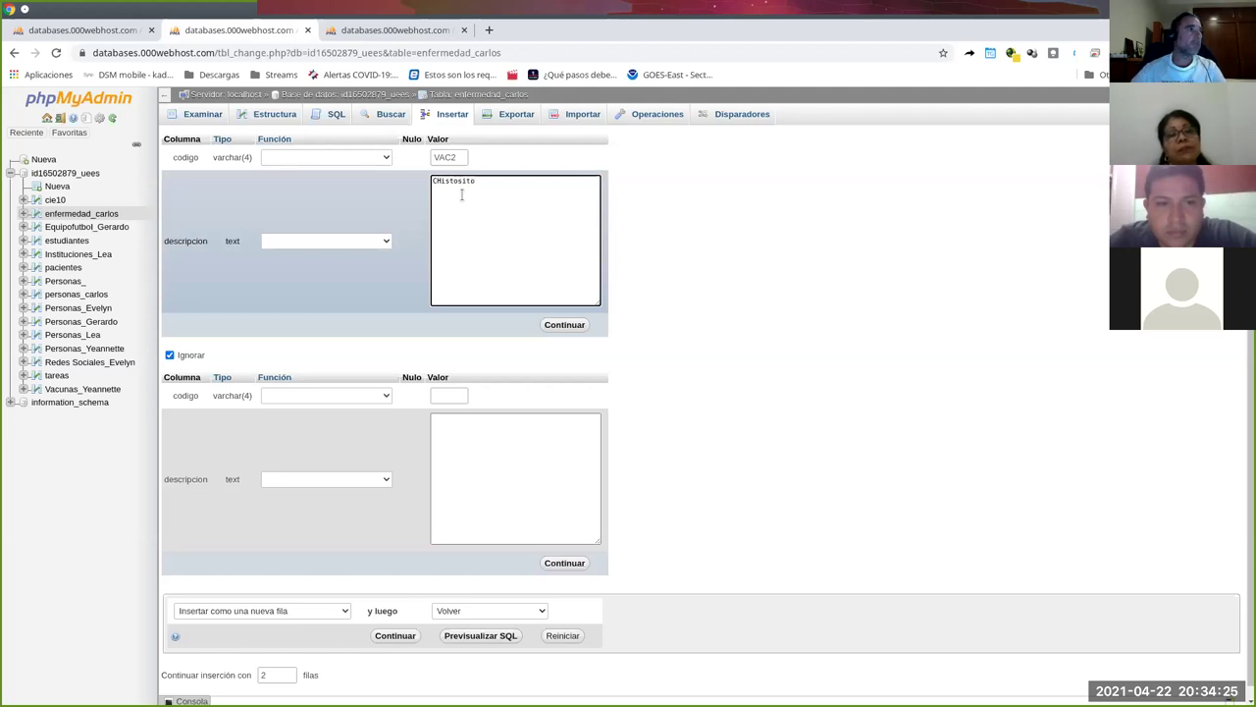
{"action": "left_click", "coordinate": [557, 325]}
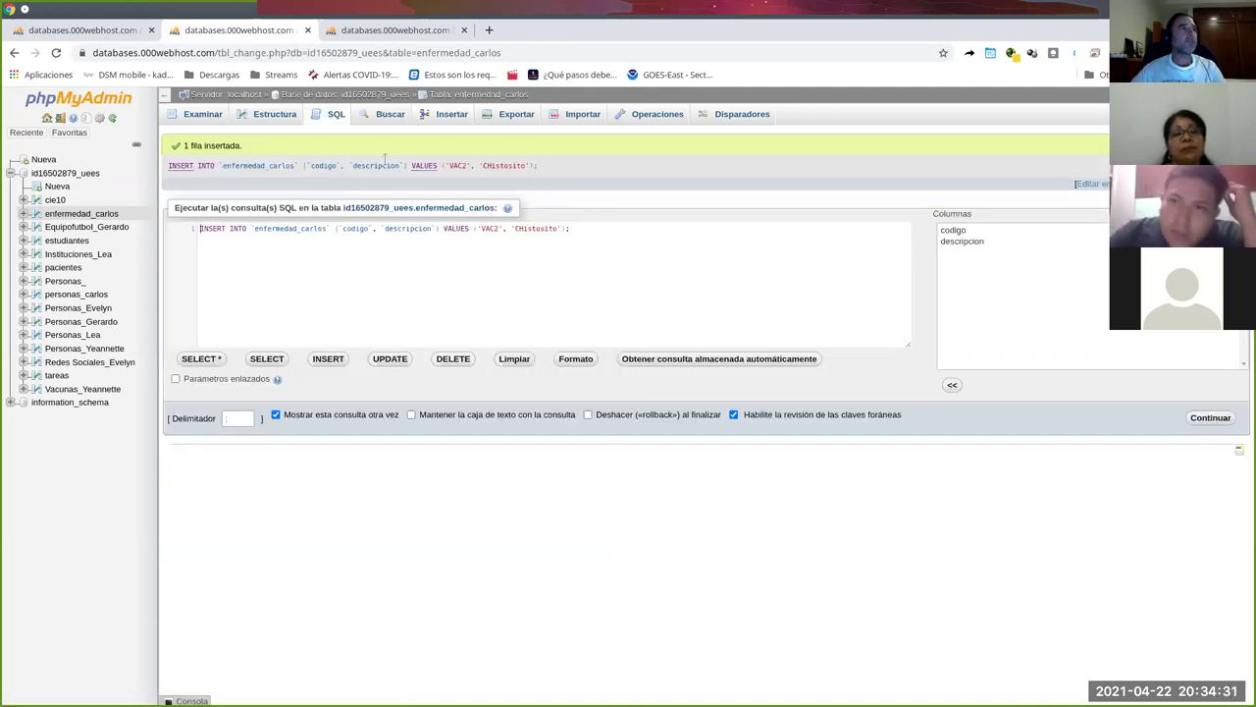
Confirm enfermedad_carlos lists VAC1, VAC2 and VAC3, then return to the personas_carlos import tab.
{"action": "left_click", "coordinate": [208, 115]}
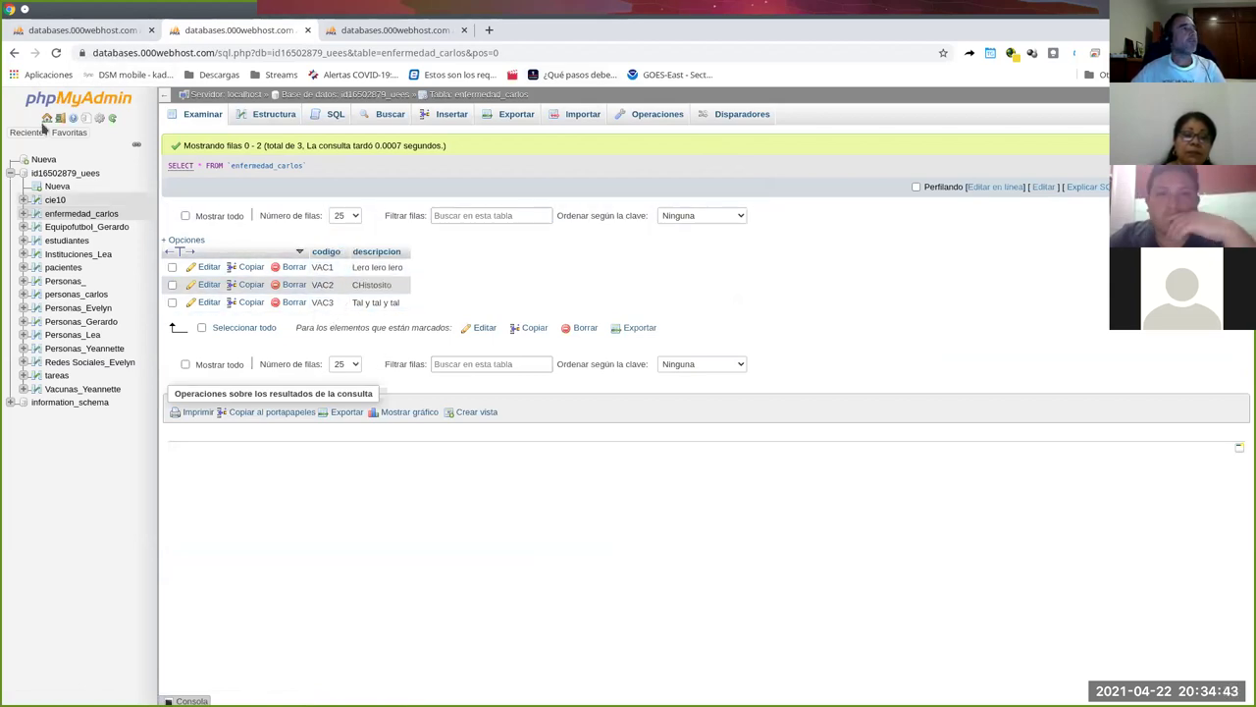
{"action": "left_click", "coordinate": [122, 34]}
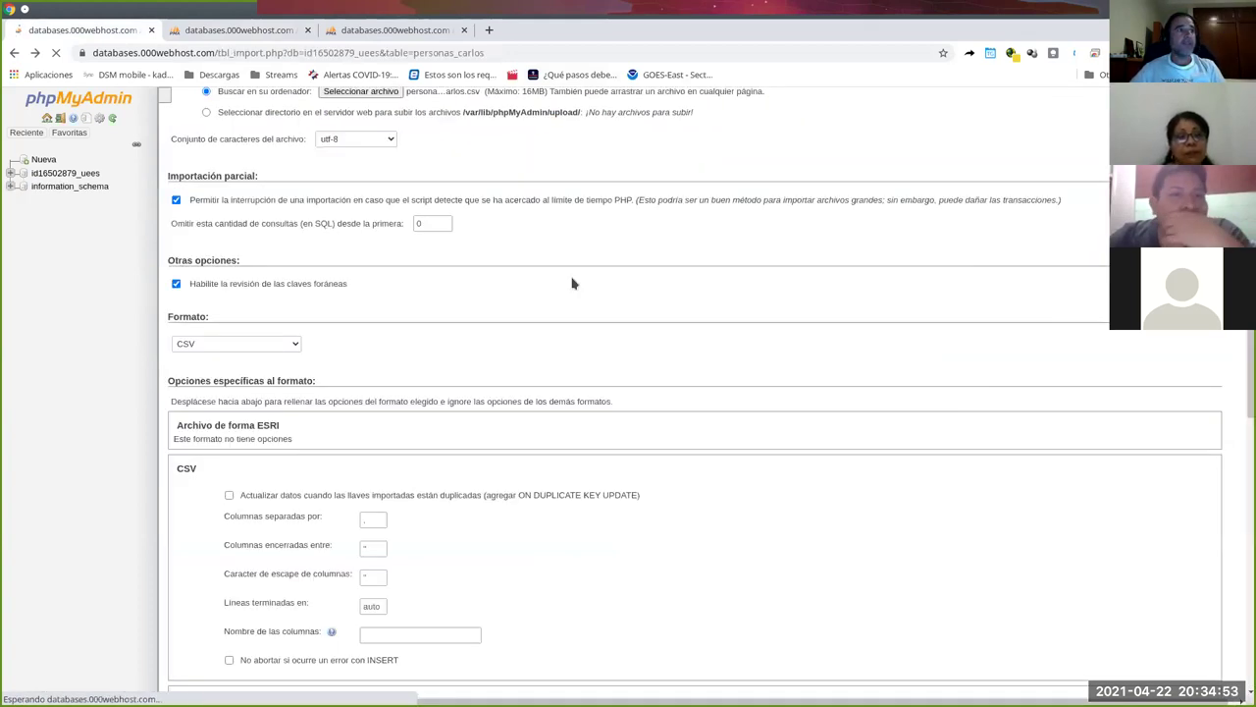
Re-import personas_carlos.csv into personas_carlos, now failing with duplicate entry '1' error #1062.
{"action": "scroll", "coordinate": [491, 295], "scroll_direction": "up", "scroll_amount": 1}
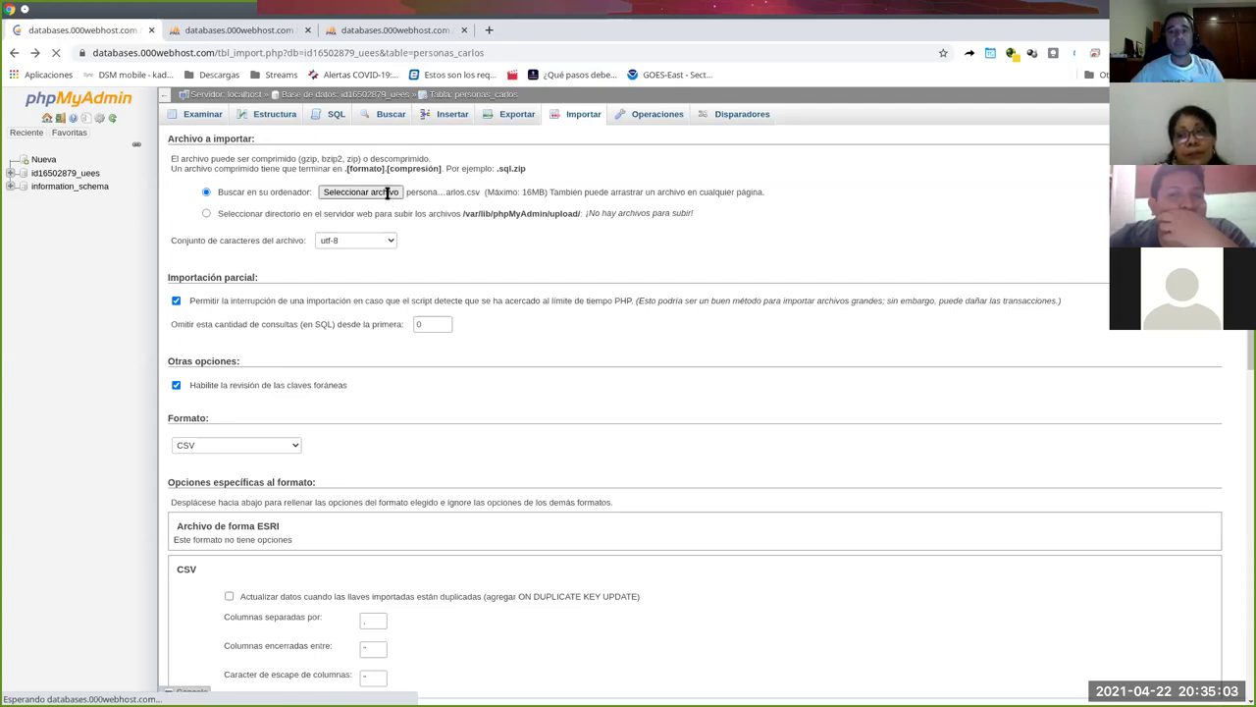
{"action": "left_click", "coordinate": [414, 232]}
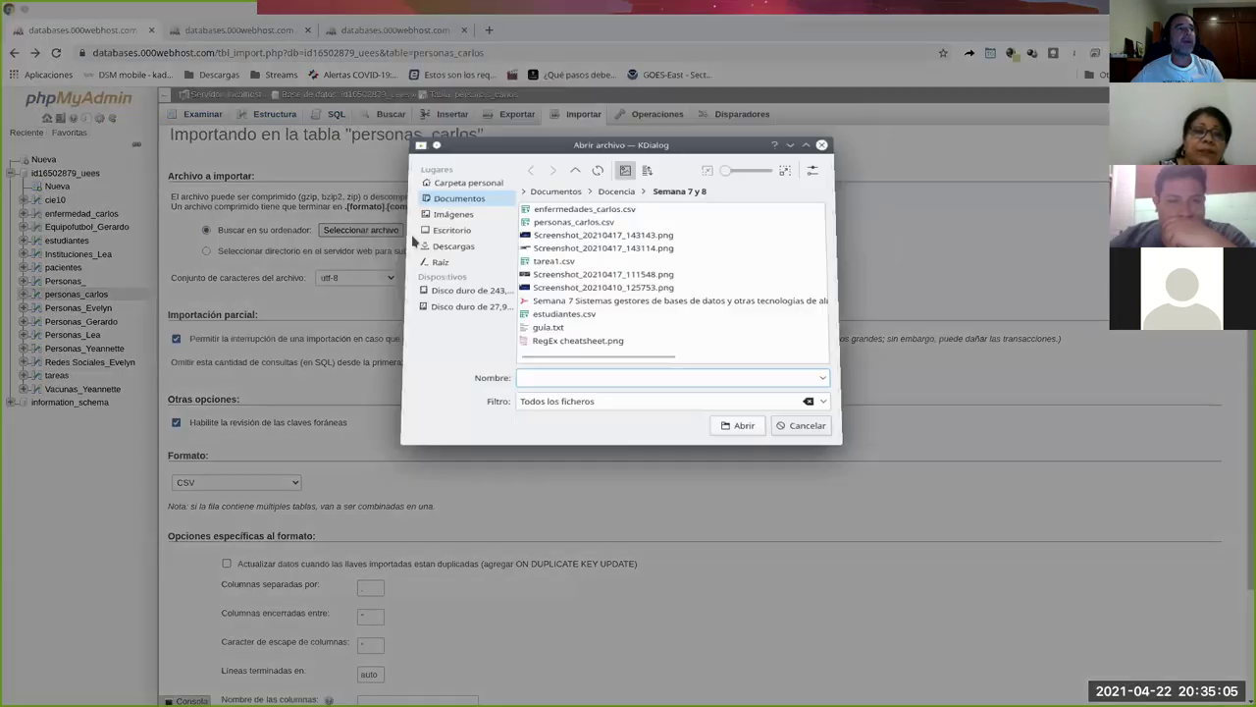
{"action": "left_click", "coordinate": [581, 248]}
{"action": "double_click", "coordinate": [583, 249]}
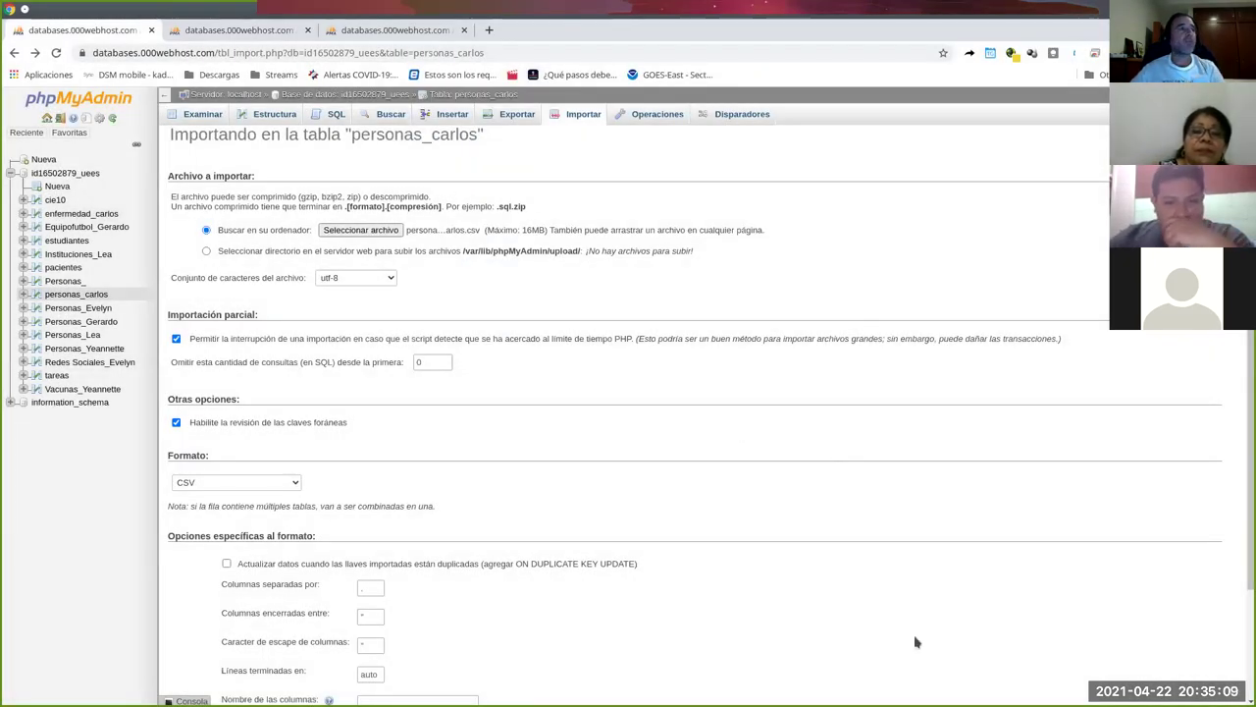
{"action": "scroll", "coordinate": [512, 437], "scroll_direction": "down", "scroll_amount": 2}
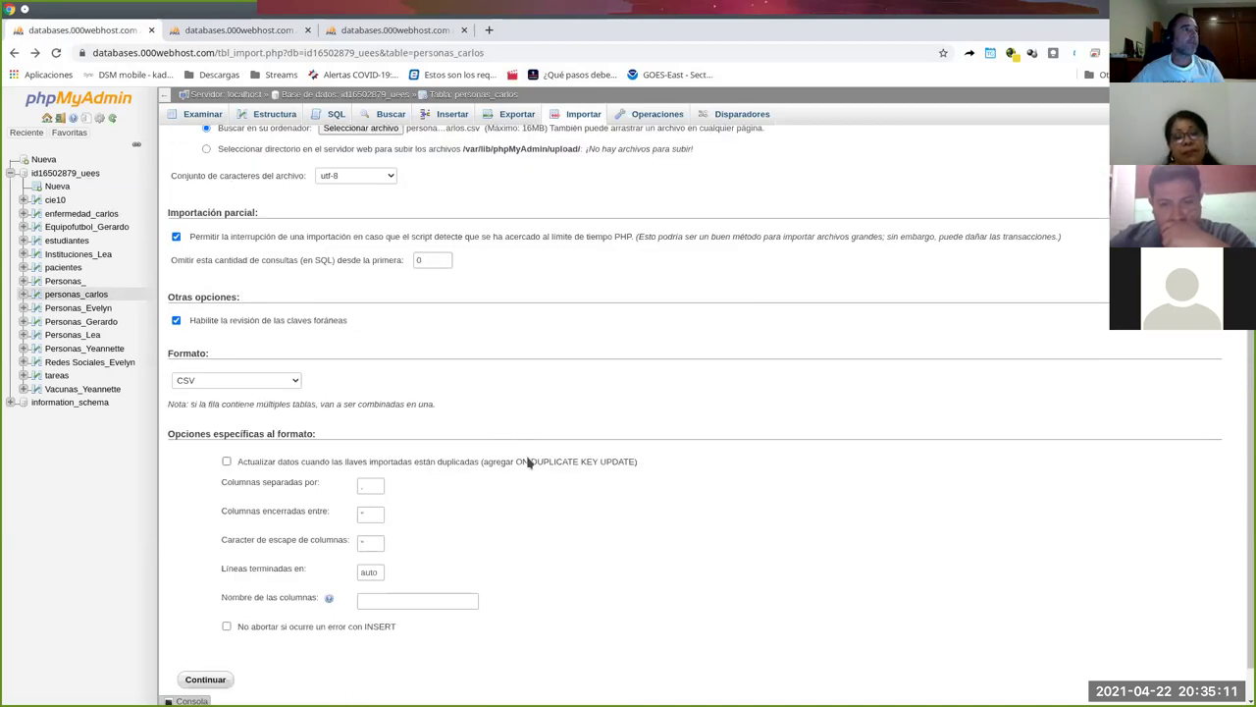
{"action": "scroll", "coordinate": [278, 388], "scroll_direction": "up", "scroll_amount": 1}
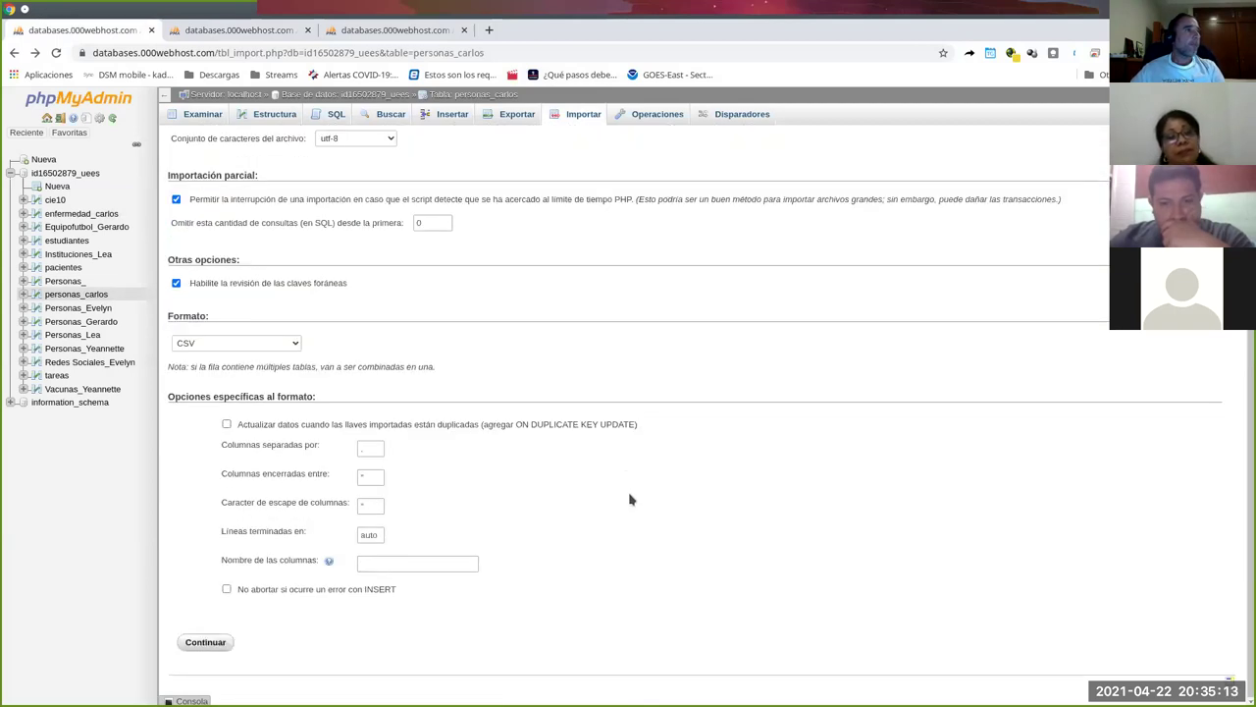
{"action": "left_click", "coordinate": [211, 644]}
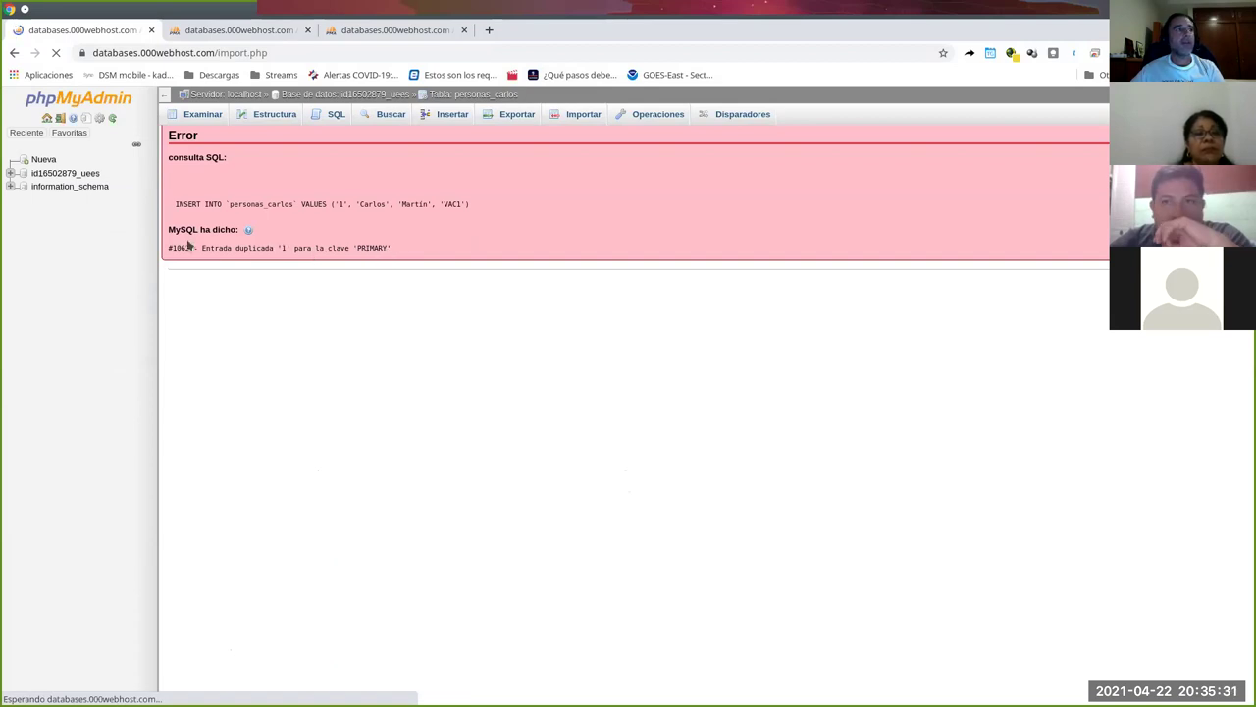
Reload the personas_carlos listing in the third tab, confirming only row id 1 exists.
{"action": "left_click", "coordinate": [389, 33]}
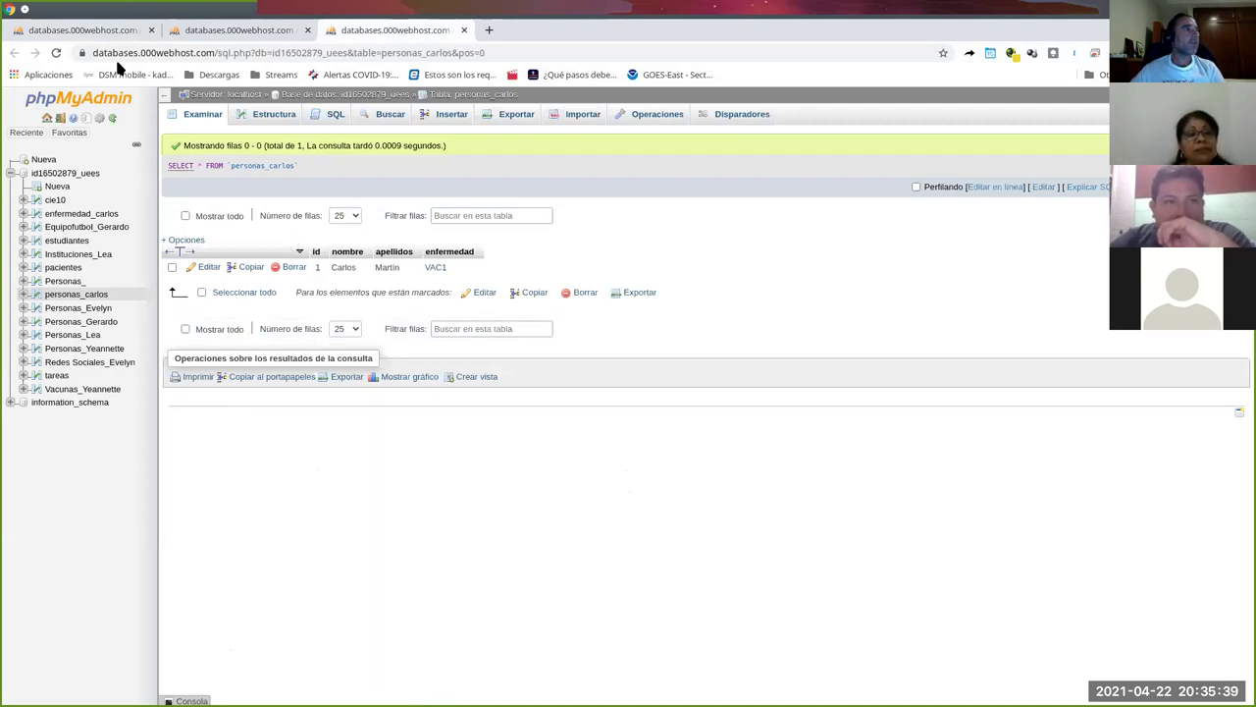
{"action": "left_click", "coordinate": [56, 52]}
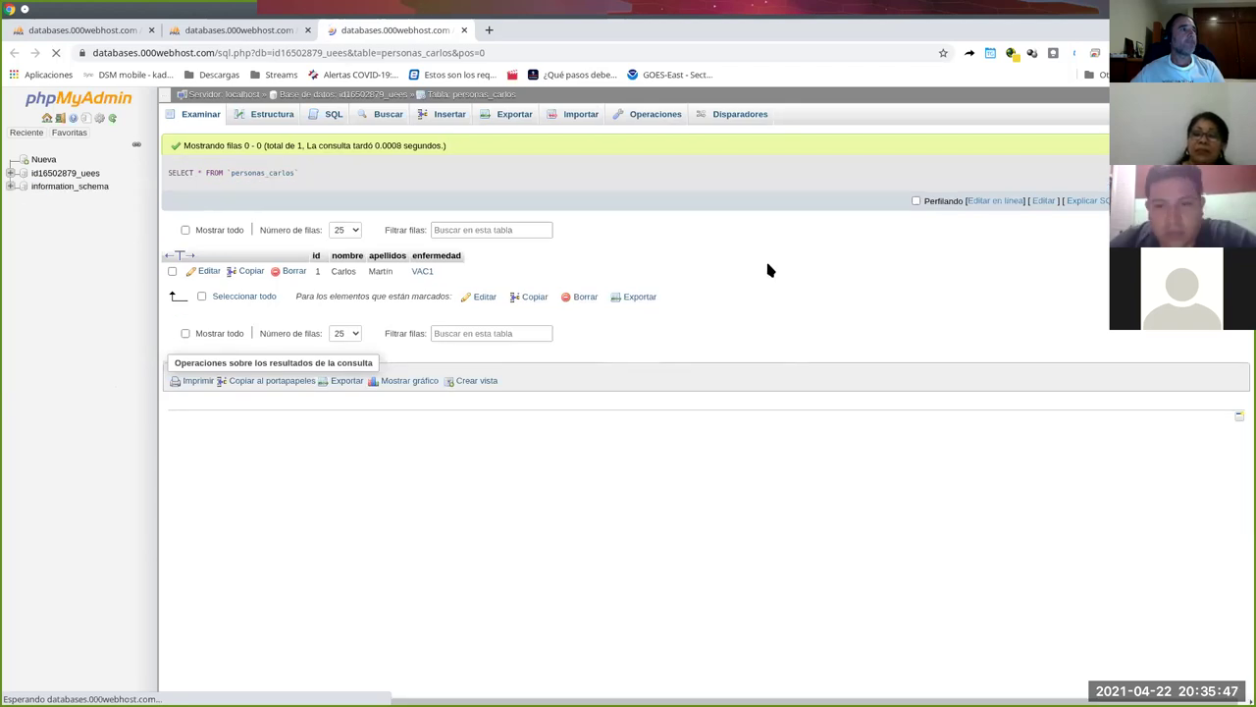
{"action": "scroll", "coordinate": [776, 304], "scroll_direction": "down", "scroll_amount": 1}
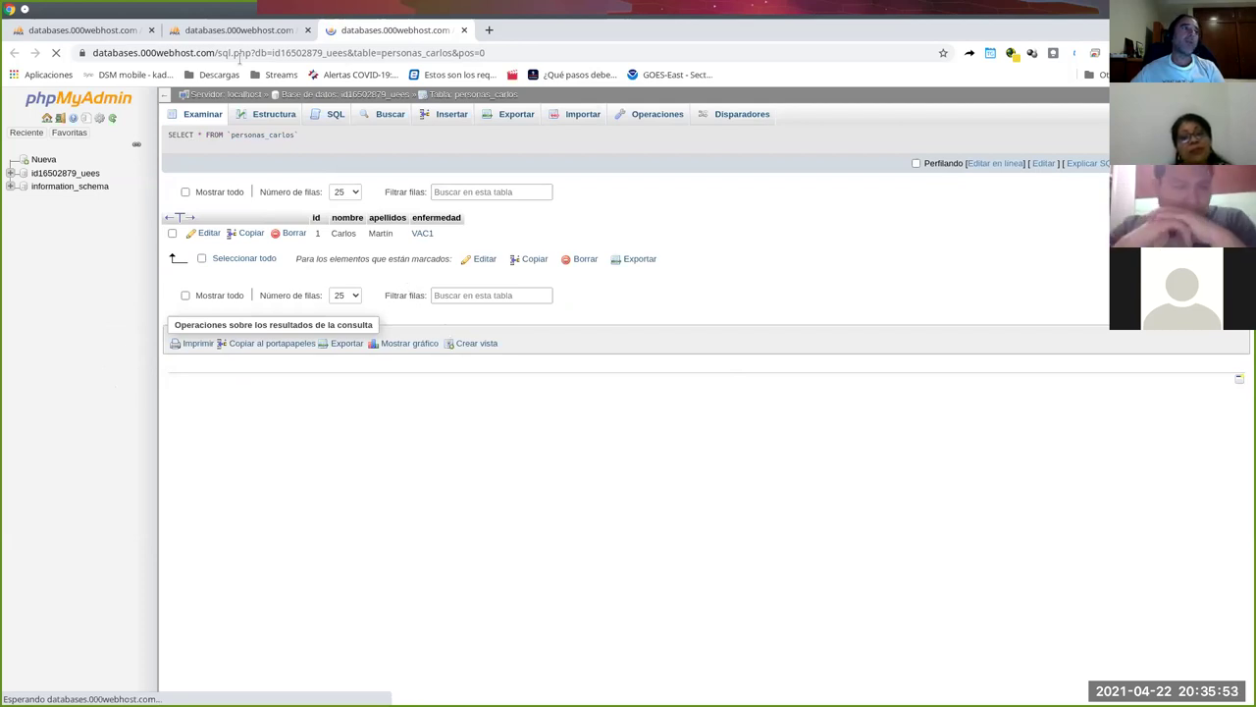
Re-import personas_carlos.csv with 'No abortar si ocurre un error con INSERT' enabled, adding rows 2 and 3.
{"action": "left_click", "coordinate": [124, 31]}
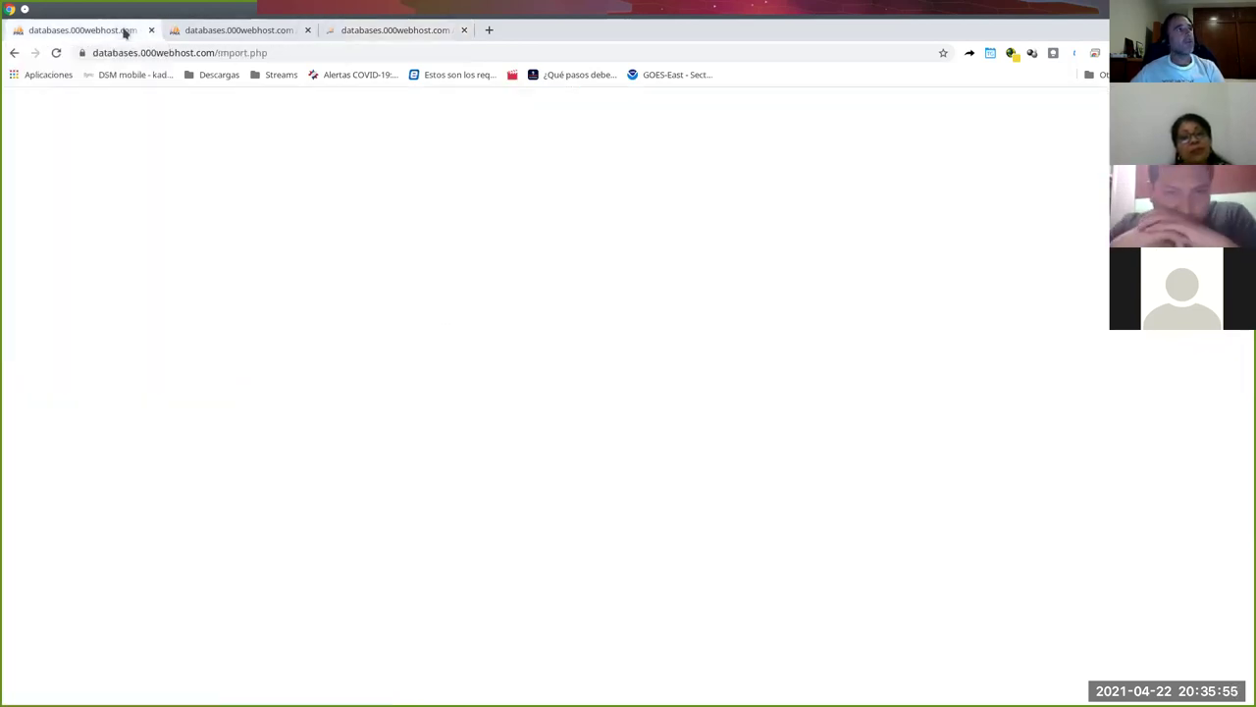
{"action": "left_click", "coordinate": [15, 53]}
{"action": "left_click", "coordinate": [345, 31]}
{"action": "left_click", "coordinate": [114, 30]}
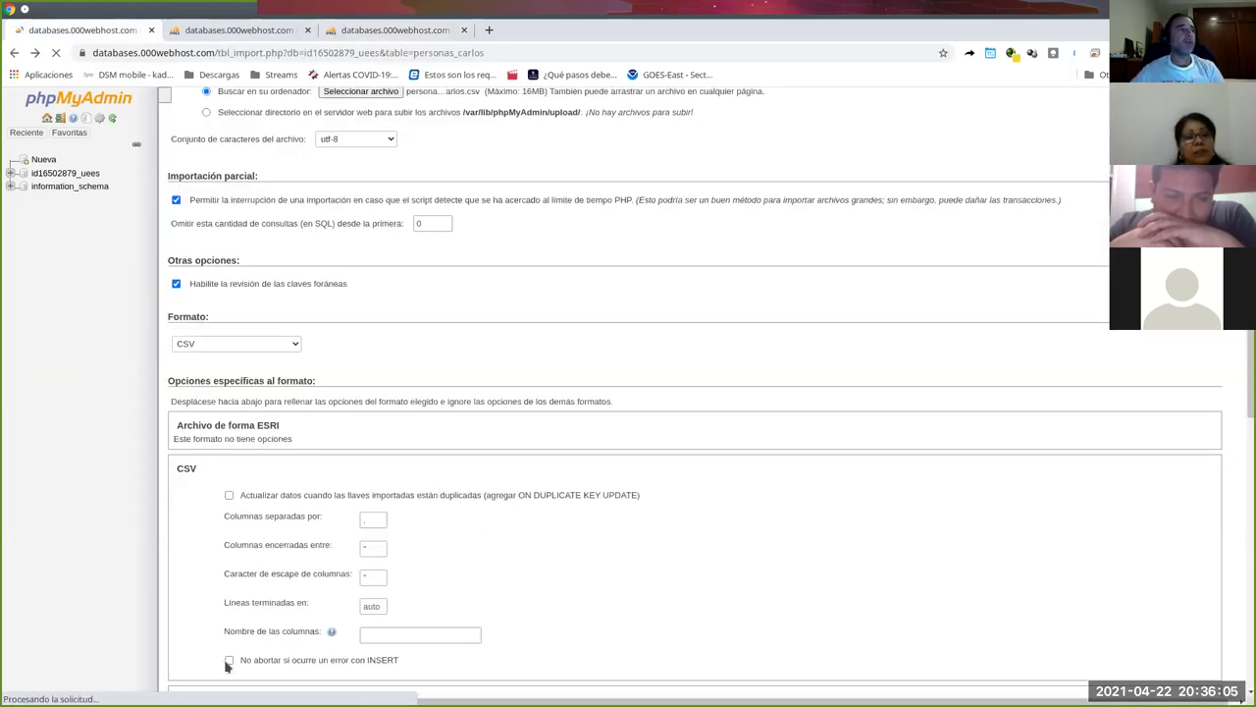
{"action": "scroll", "coordinate": [228, 666], "scroll_direction": "down", "scroll_amount": 1}
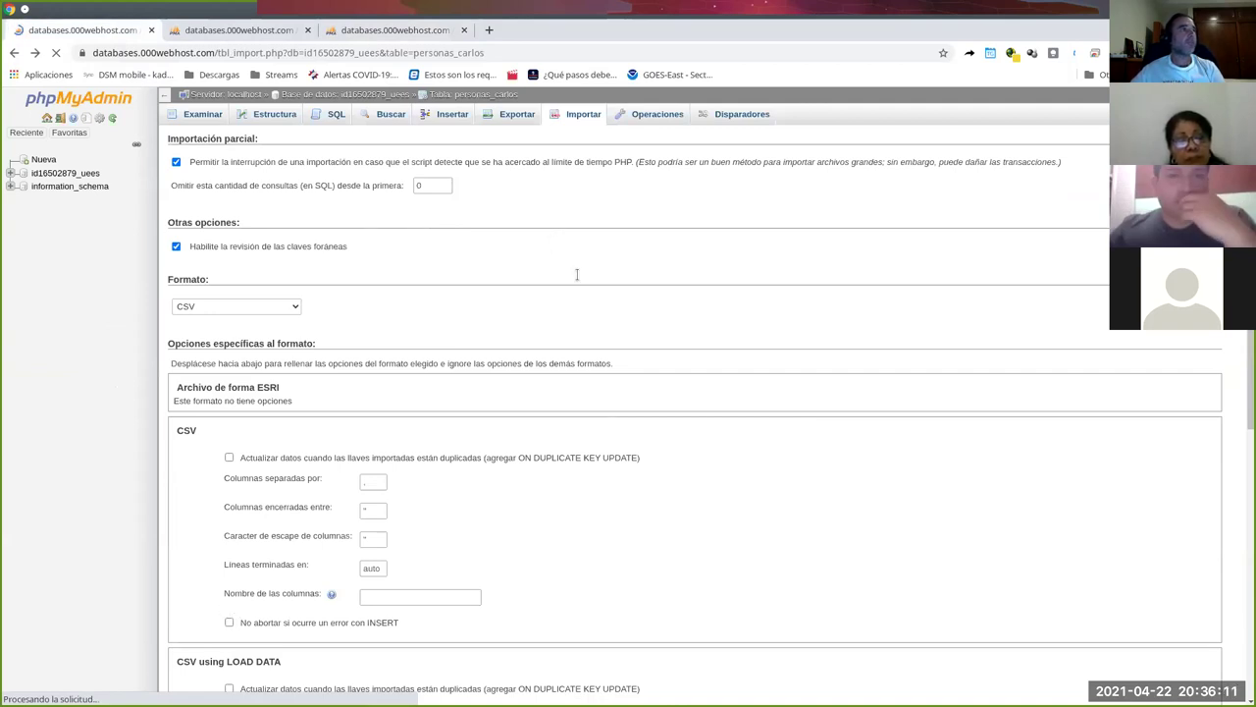
{"action": "scroll", "coordinate": [527, 326], "scroll_direction": "down", "scroll_amount": 1}
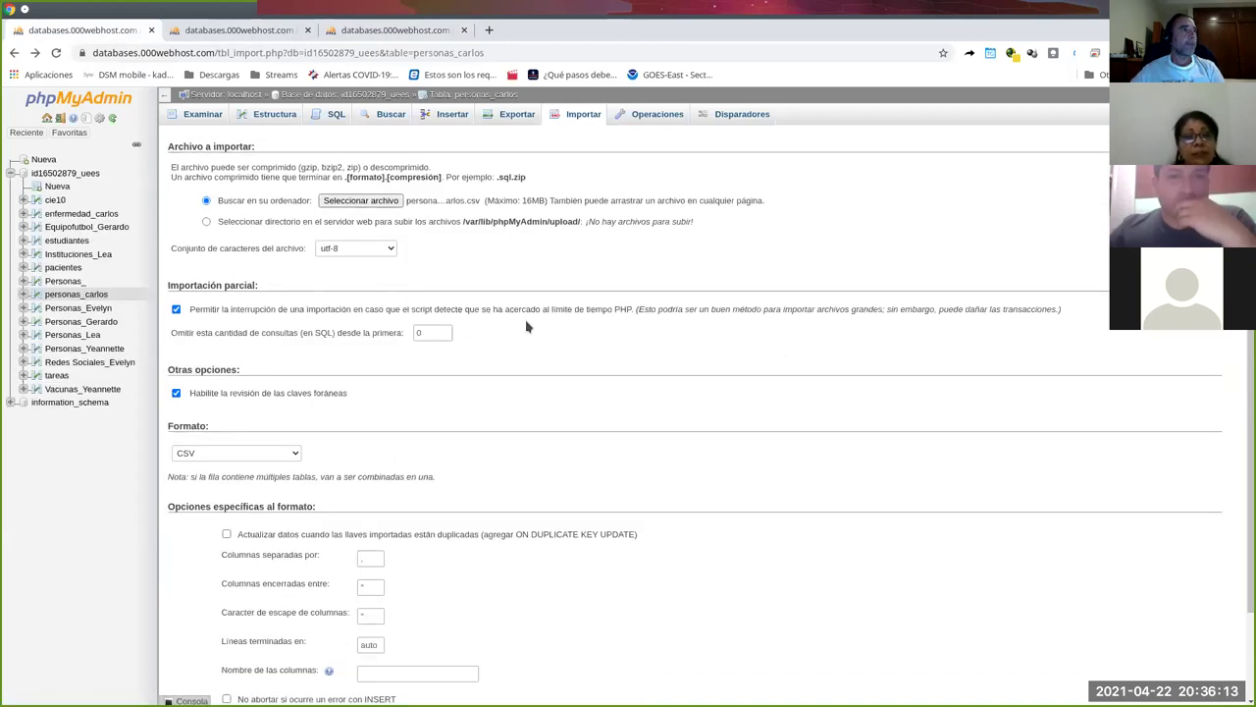
{"action": "scroll", "coordinate": [527, 327], "scroll_direction": "down", "scroll_amount": 2}
{"action": "left_click", "coordinate": [226, 588]}
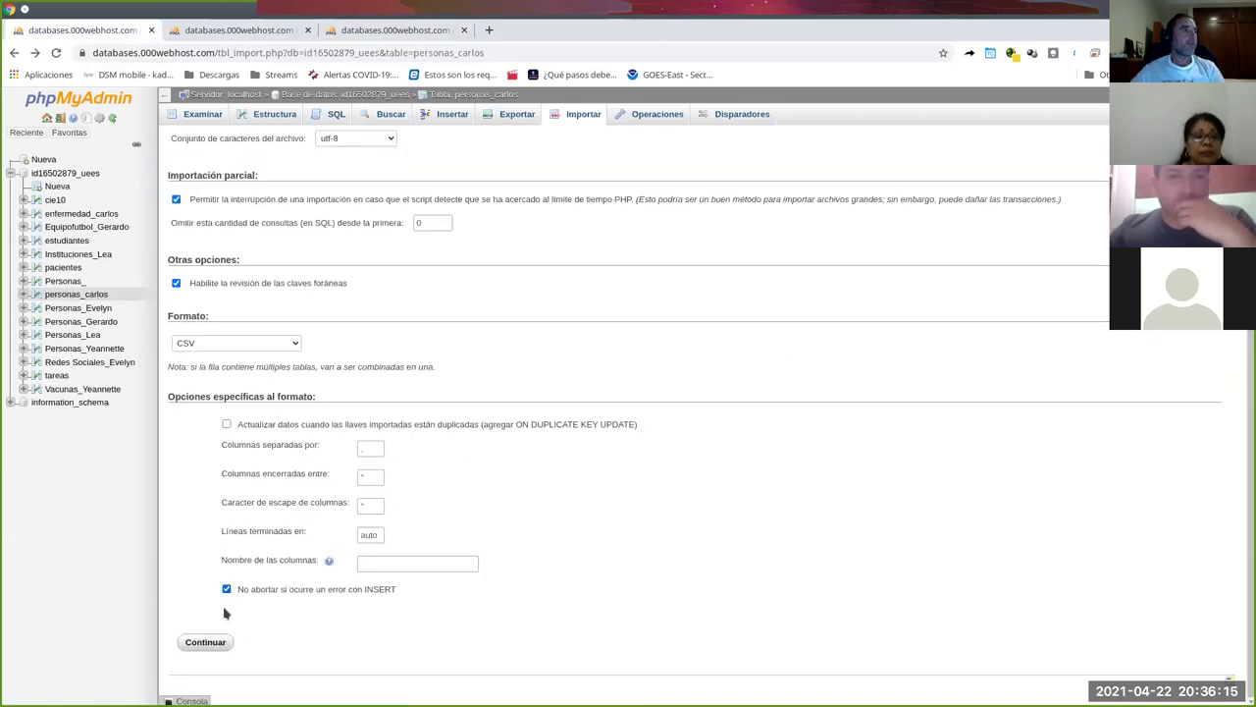
{"action": "left_click", "coordinate": [206, 641]}
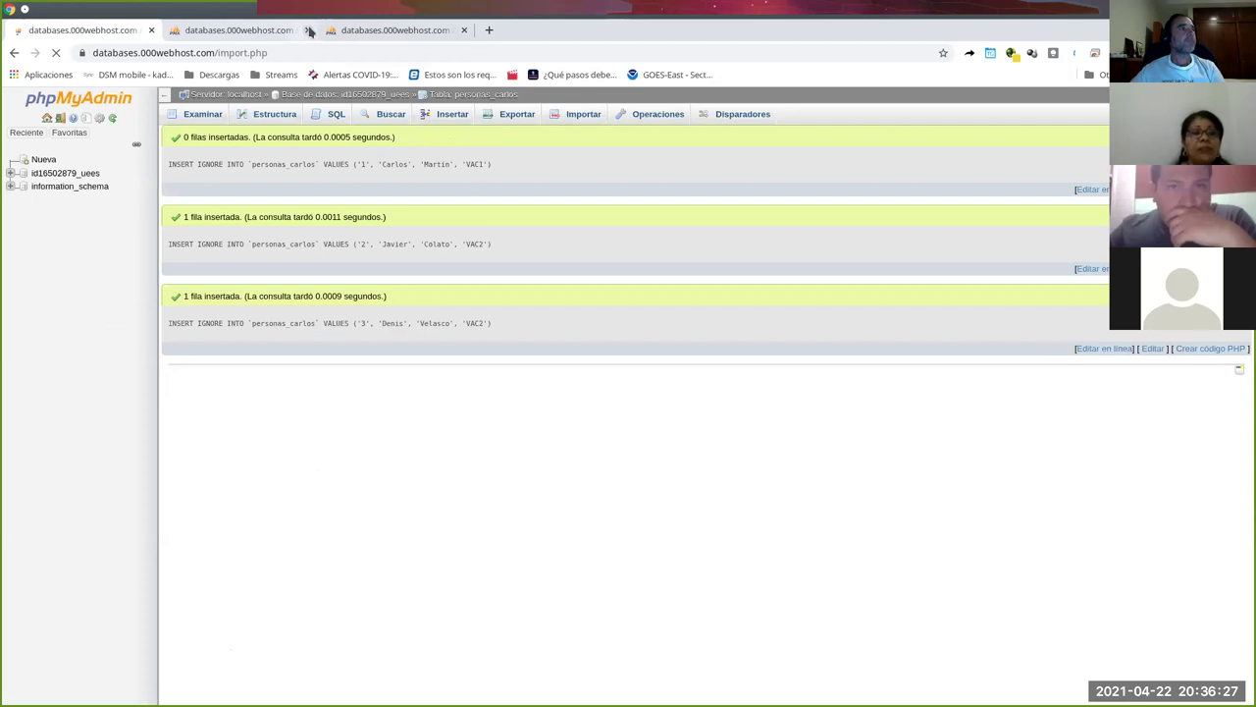
Reload the personas_carlos listing to confirm rows 1, 2 and 3, then return to the import results.
{"action": "left_click", "coordinate": [359, 31]}
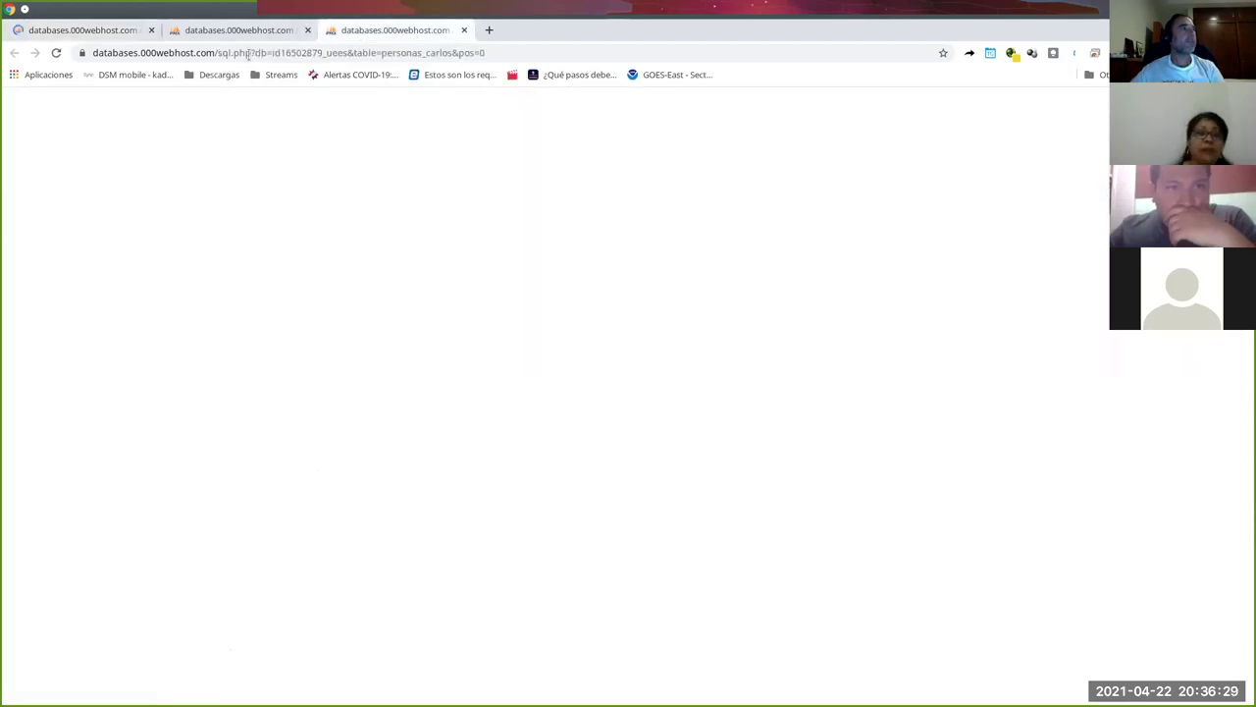
{"action": "left_click", "coordinate": [56, 53]}
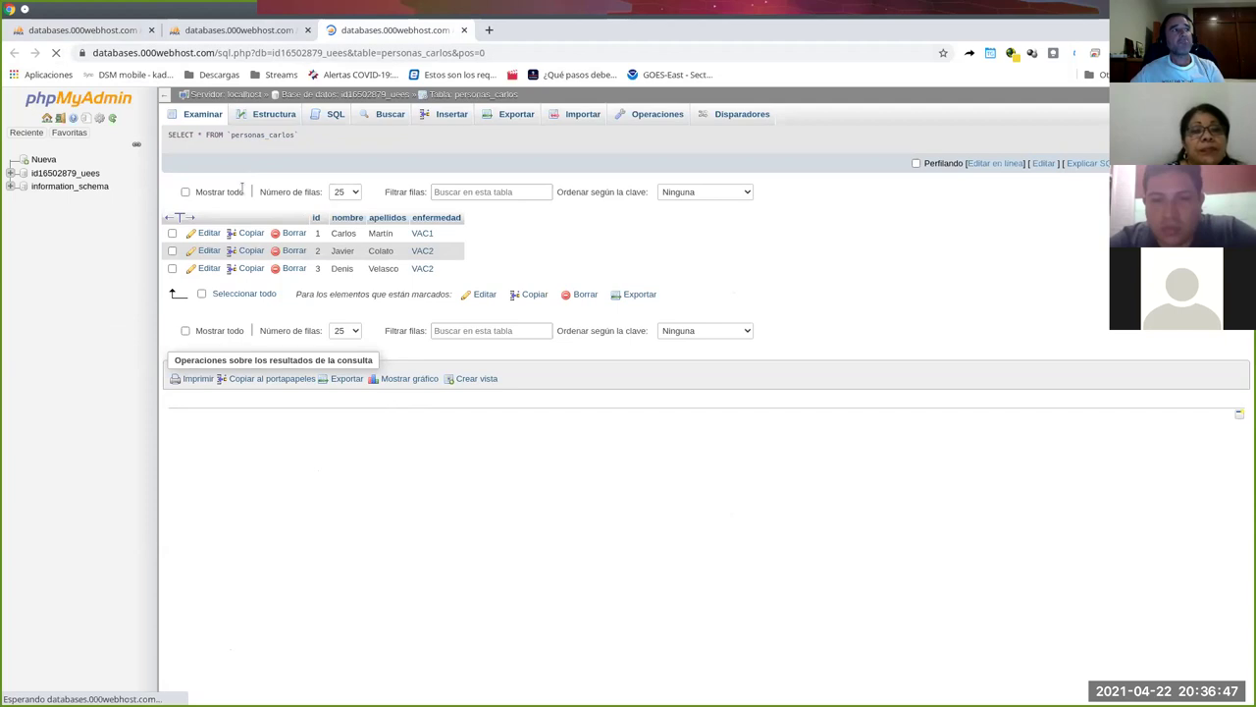
{"action": "left_click", "coordinate": [100, 36]}
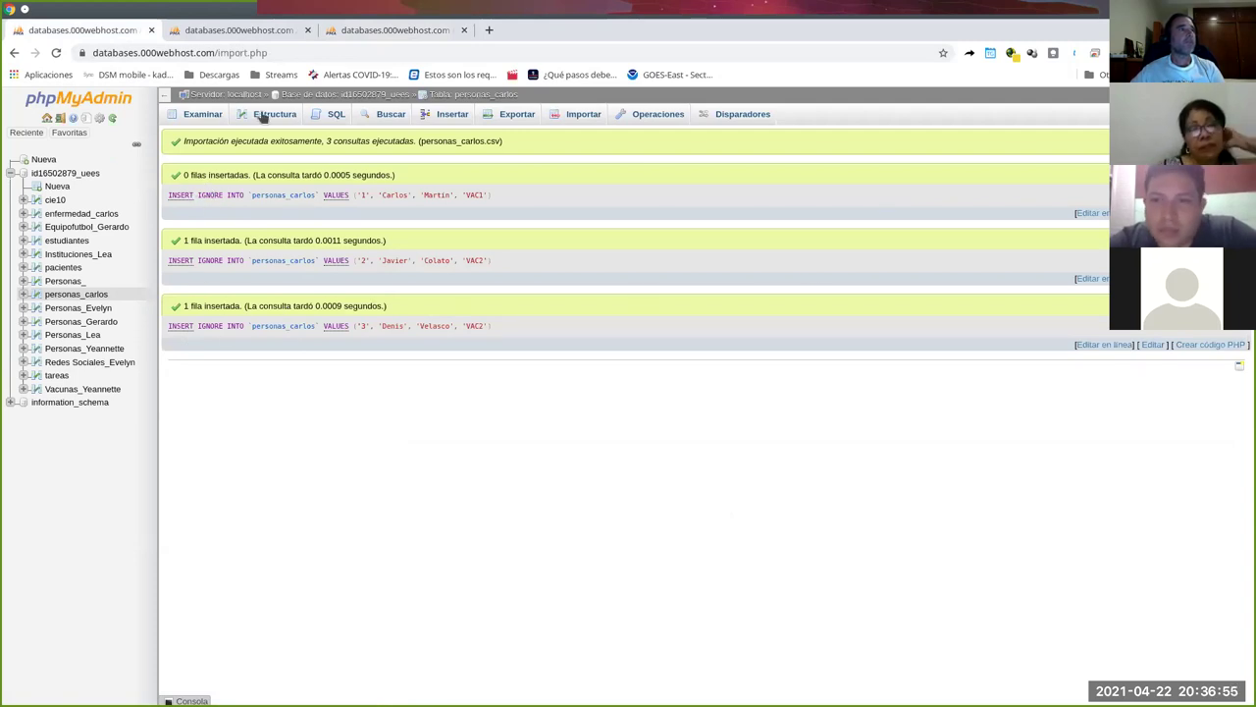
Bring up the personas_carlos table listing with its three imported rows.
{"action": "left_click", "coordinate": [380, 31]}
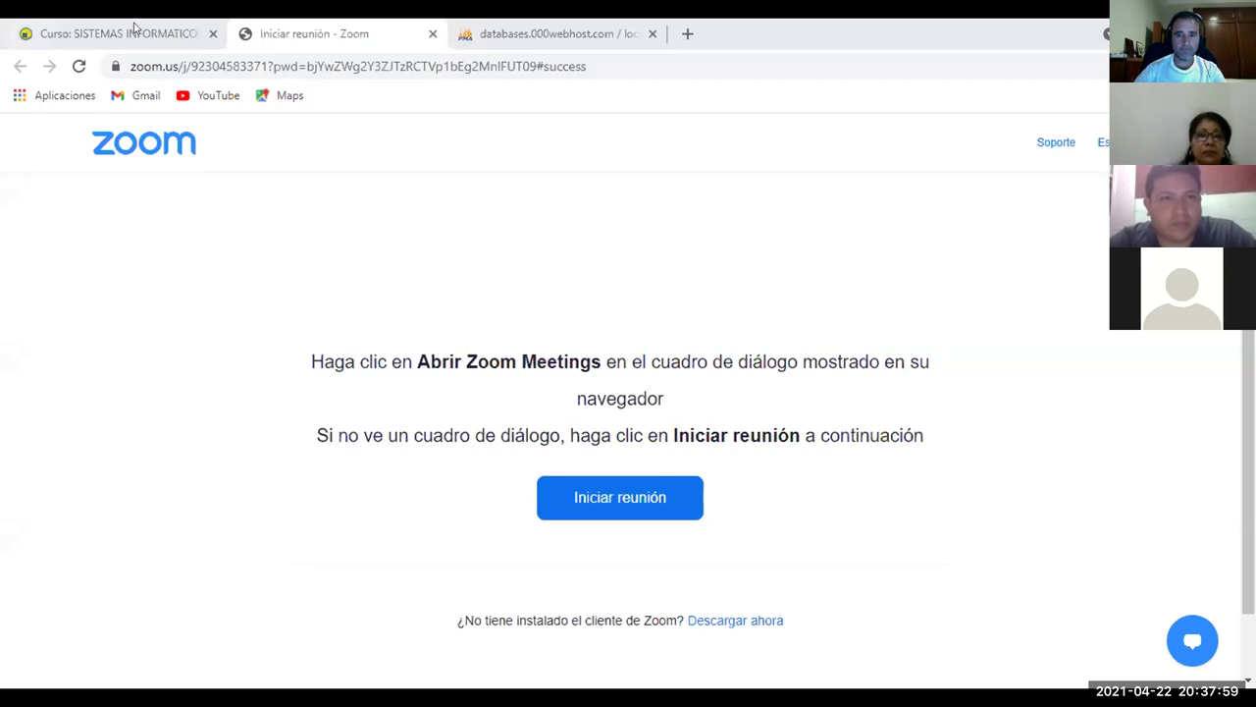
Return from the course page to the personas_Denis form with ID, NOMBRE, APELLIDO and ENFERMEDAD columns.
{"action": "left_click", "coordinate": [138, 31]}
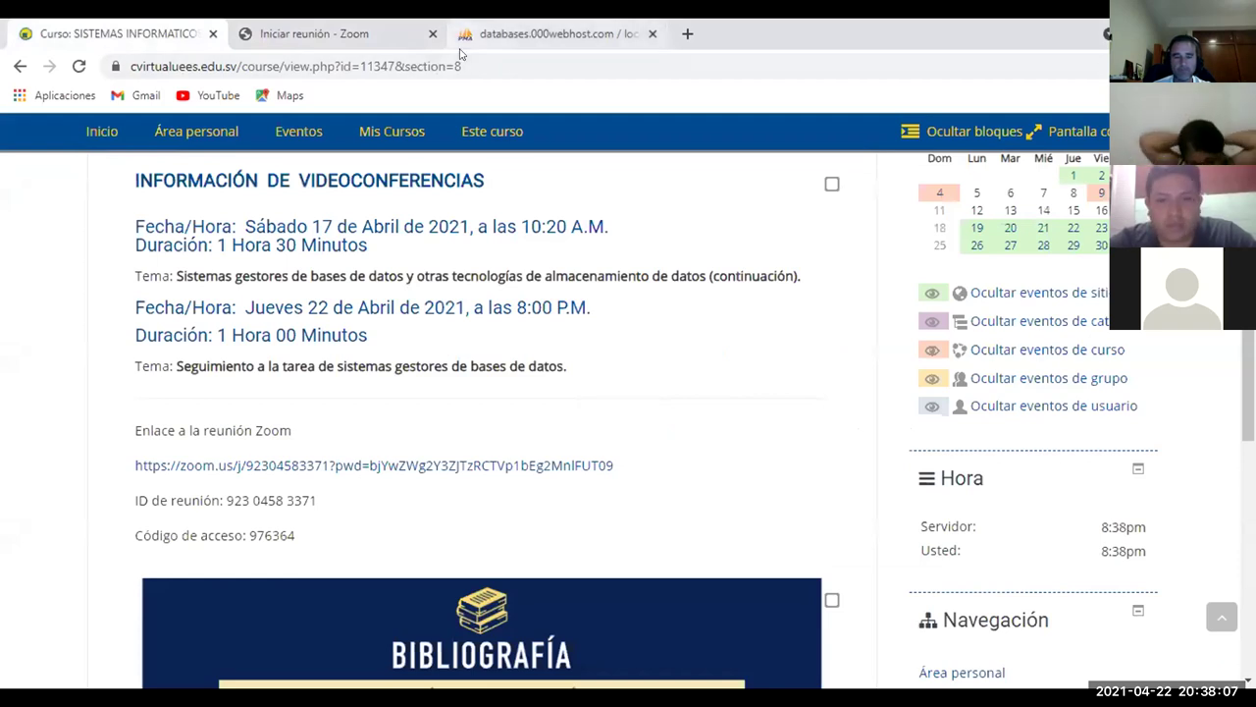
{"action": "left_click", "coordinate": [530, 35]}
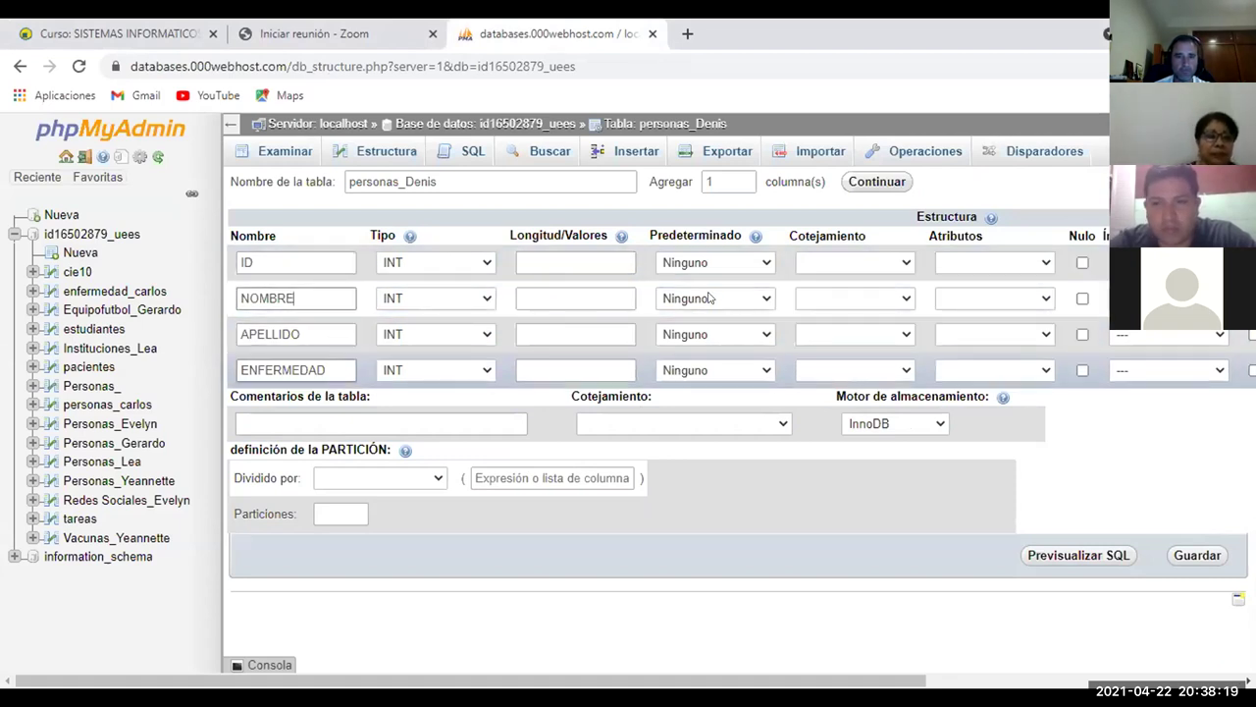
{"action": "left_click", "coordinate": [610, 260]}
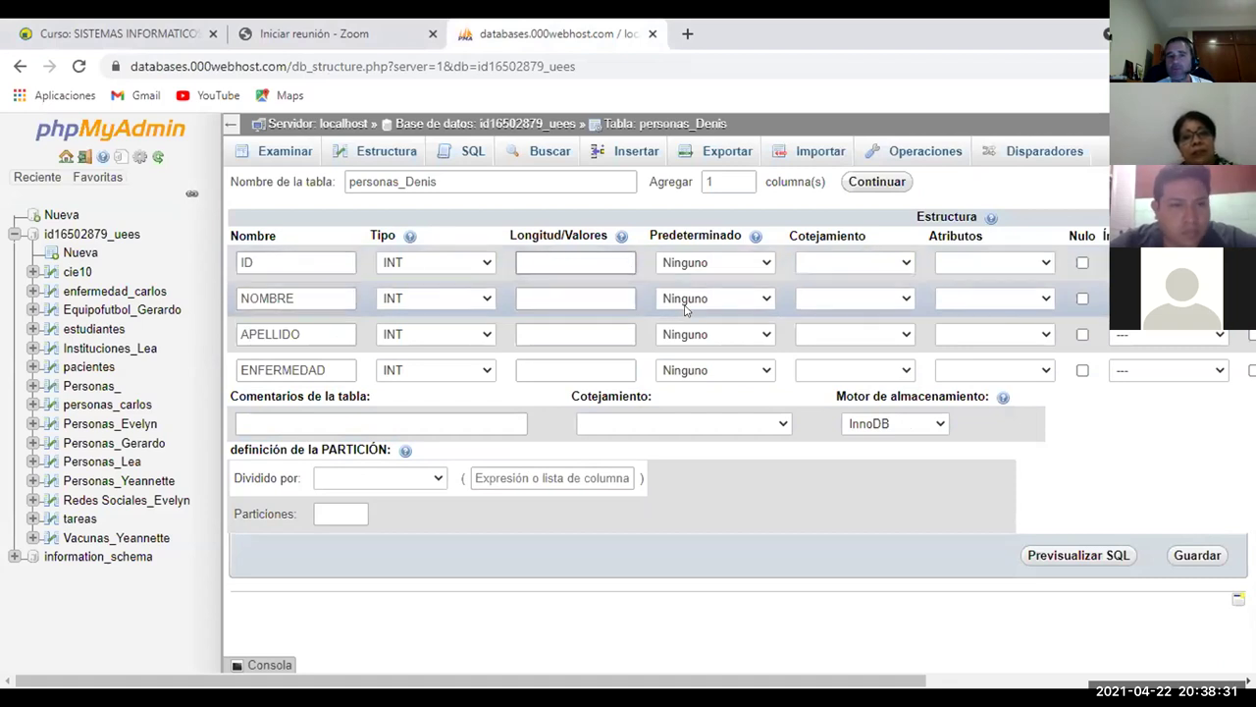
{"action": "left_click", "coordinate": [714, 298]}
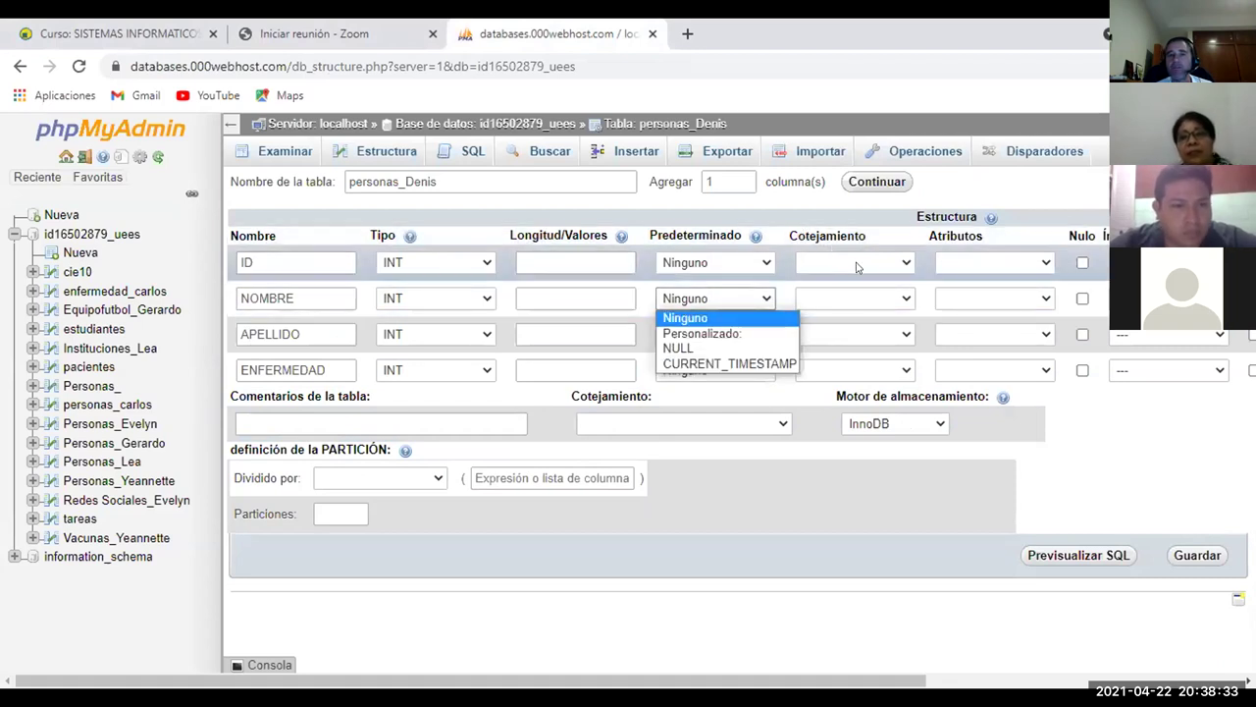
{"action": "left_click", "coordinate": [785, 259]}
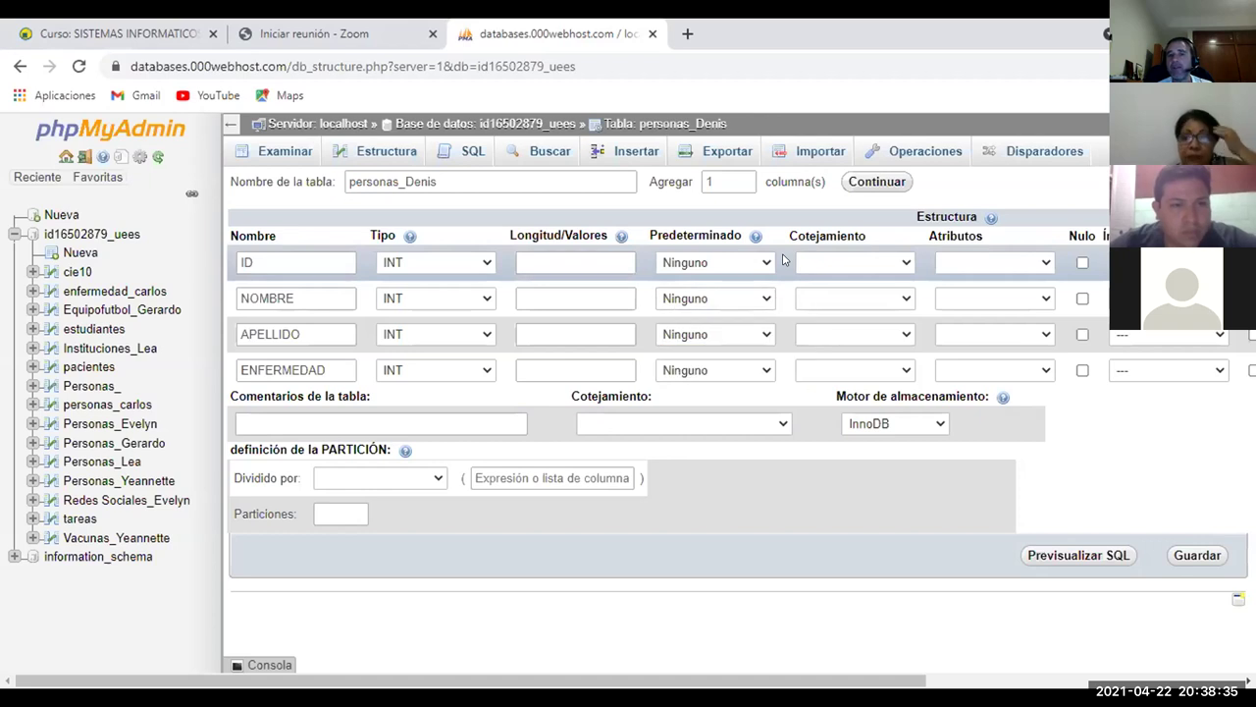